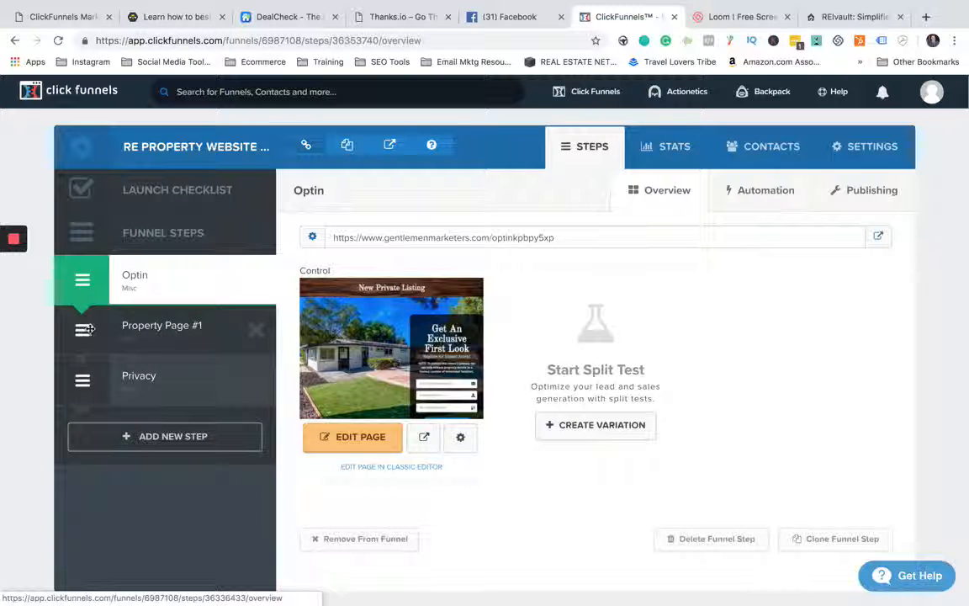
- Review the Property Page #1, Privacy and Optin funnel steps, including the Optin page's URL
left_click(145, 324)
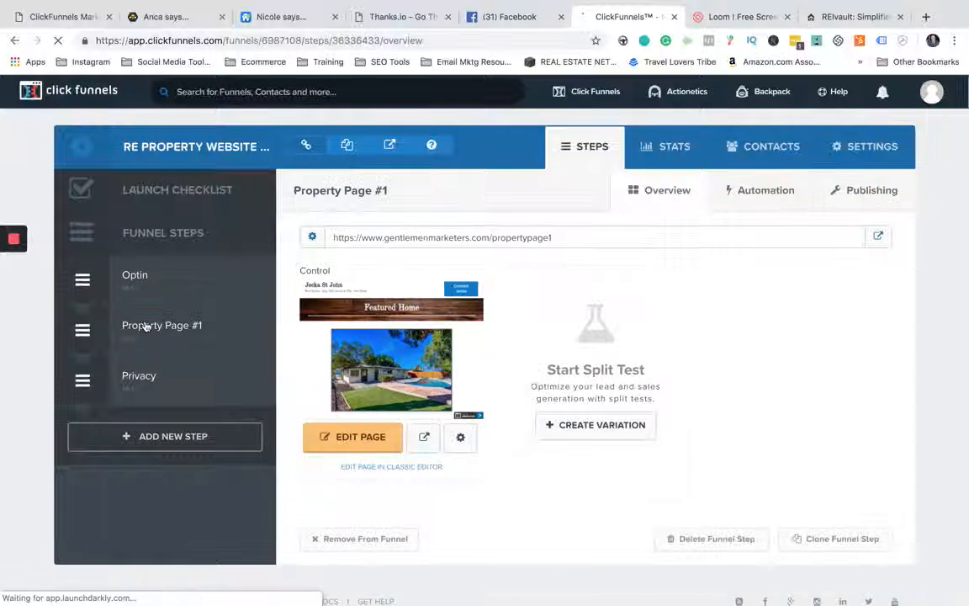
left_click(150, 375)
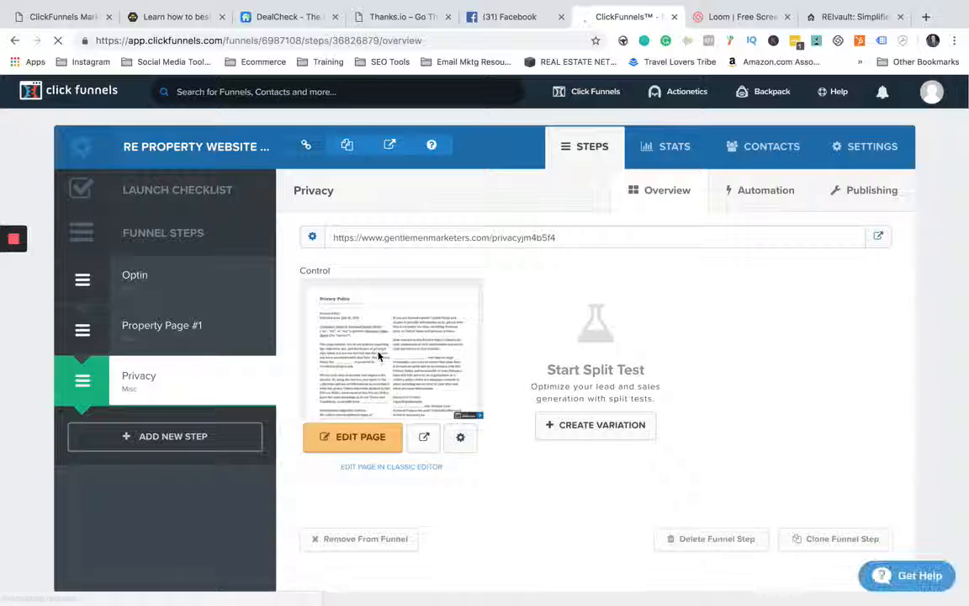
left_click(148, 278)
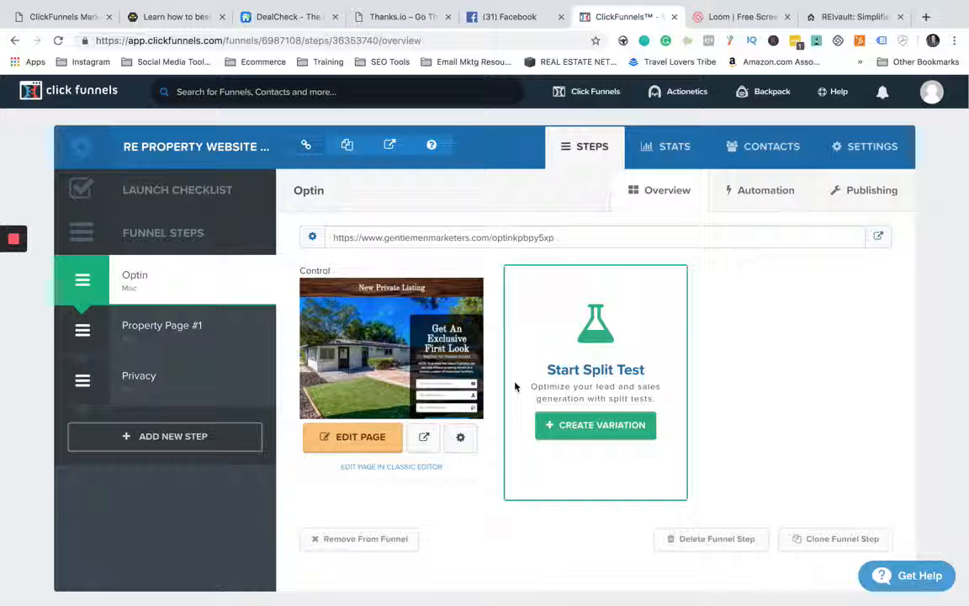
left_click(172, 323)
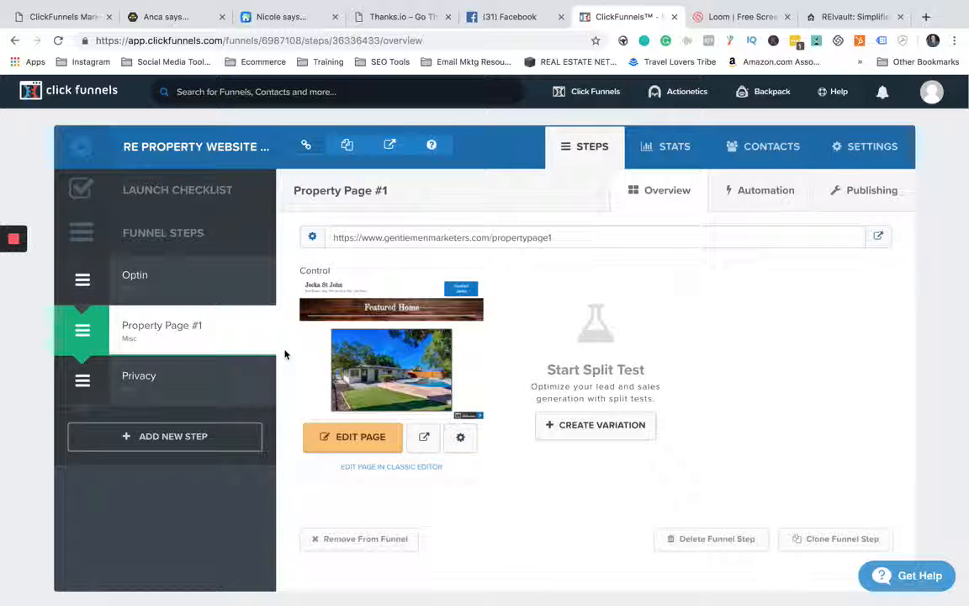
left_click(164, 278)
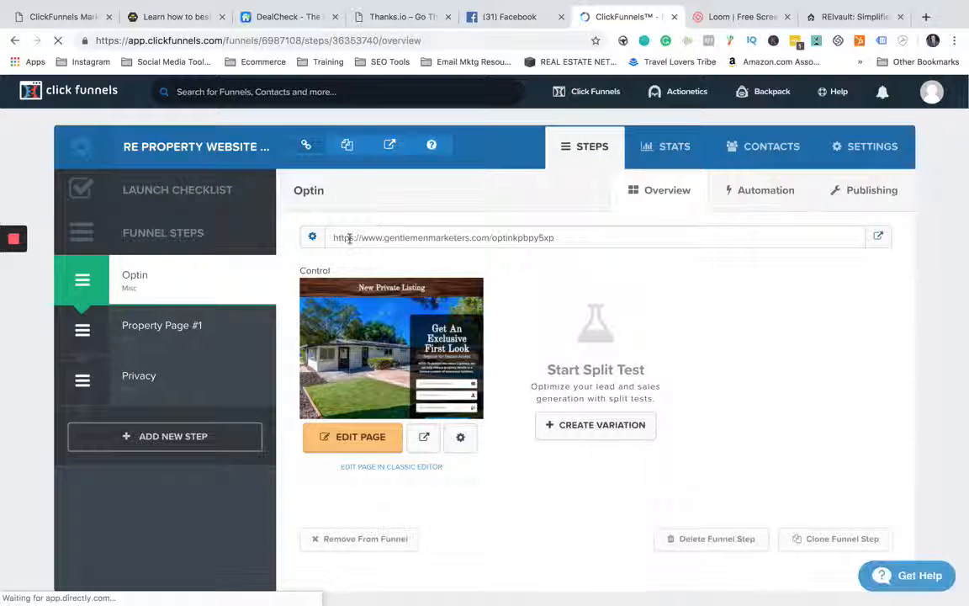
mouse_move(343, 238)
left_mouse_down()
mouse_move(558, 240)
mouse_move(335, 239)
left_mouse_up()
left_click(566, 240)
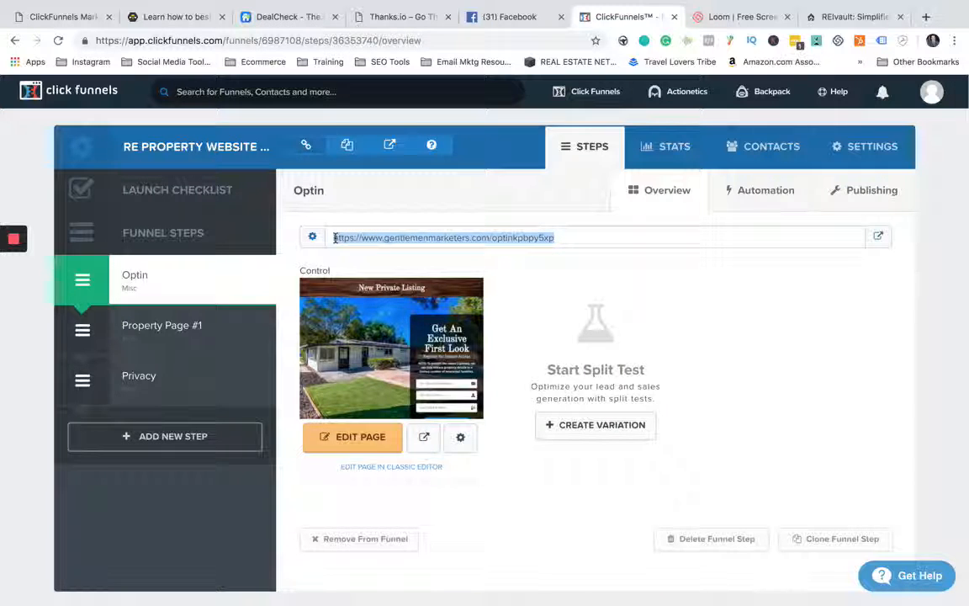
left_click(558, 202)
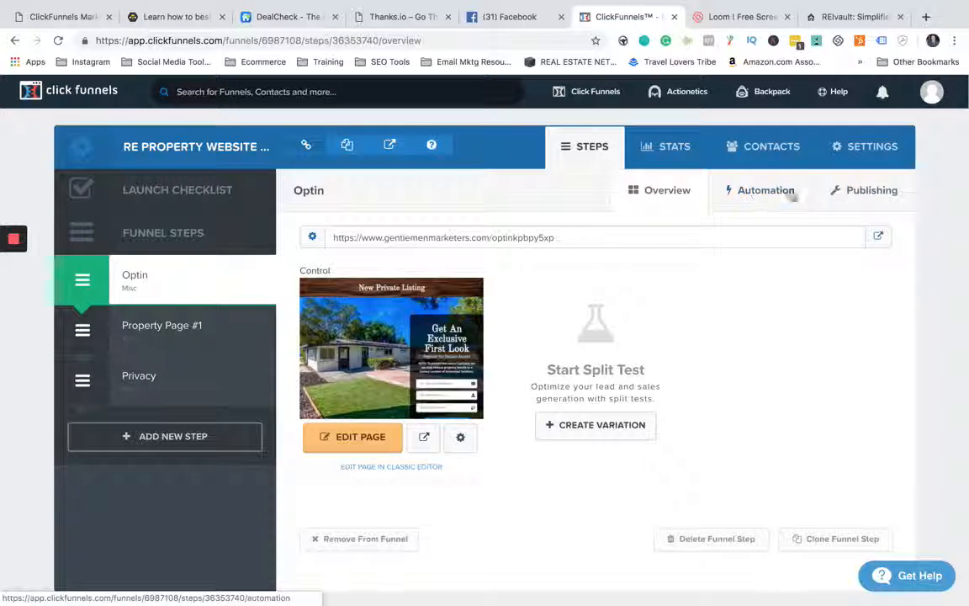
- Rename the Optin funnel step as "step #1", set its path to "home", and update the funnel step
left_click(852, 191)
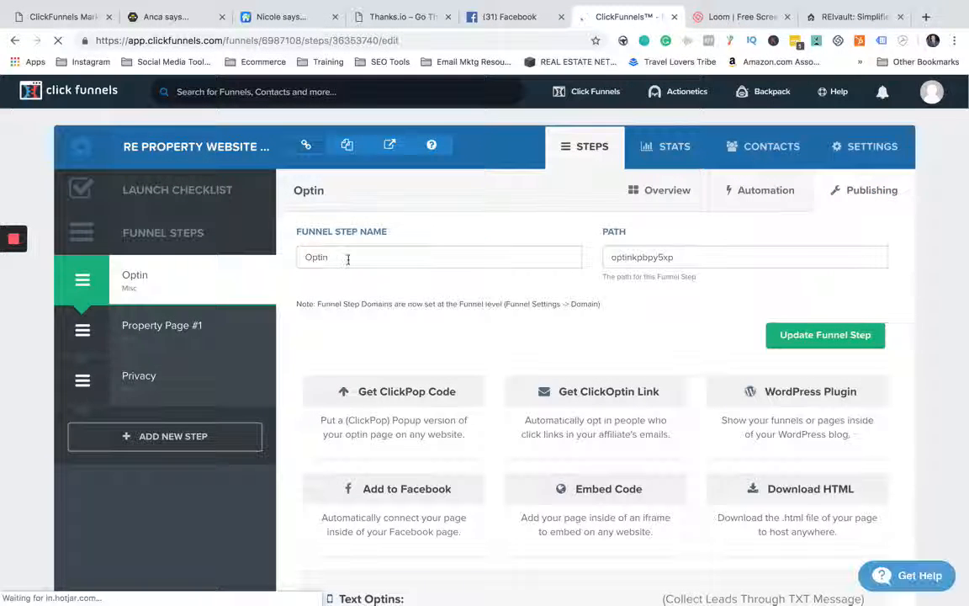
left_click_drag(351, 257, 297, 260)
left_click(327, 282)
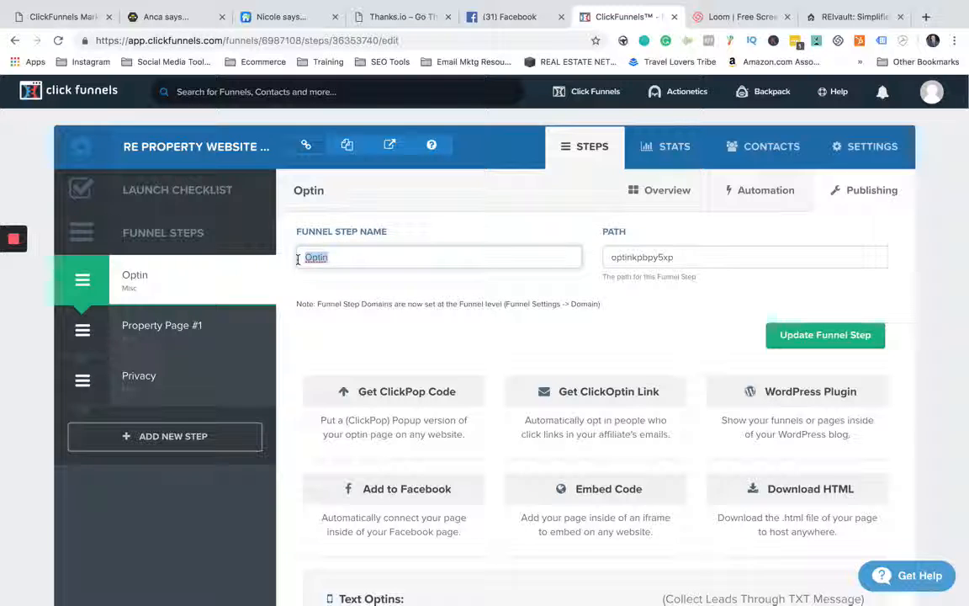
type("step #")
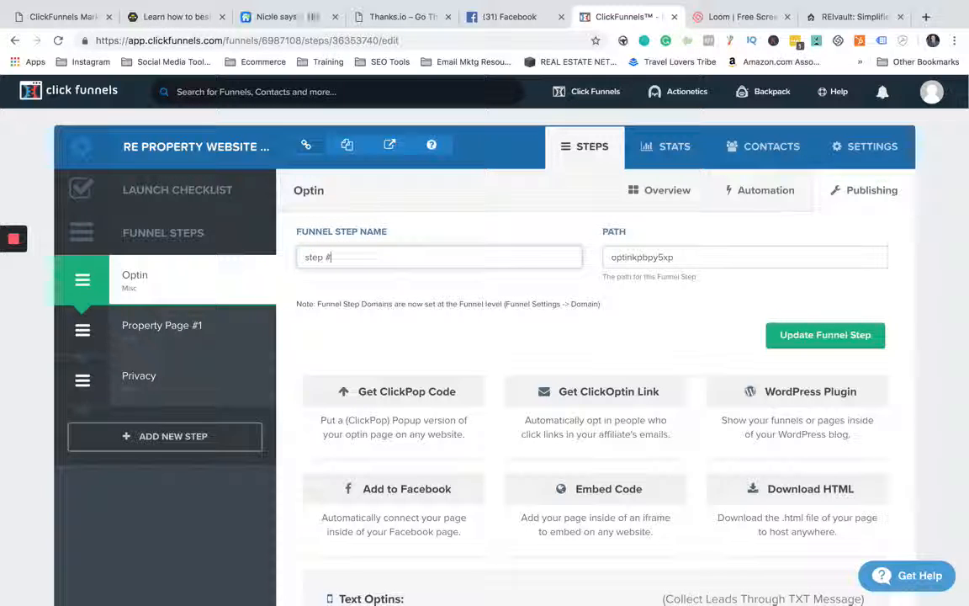
type("1")
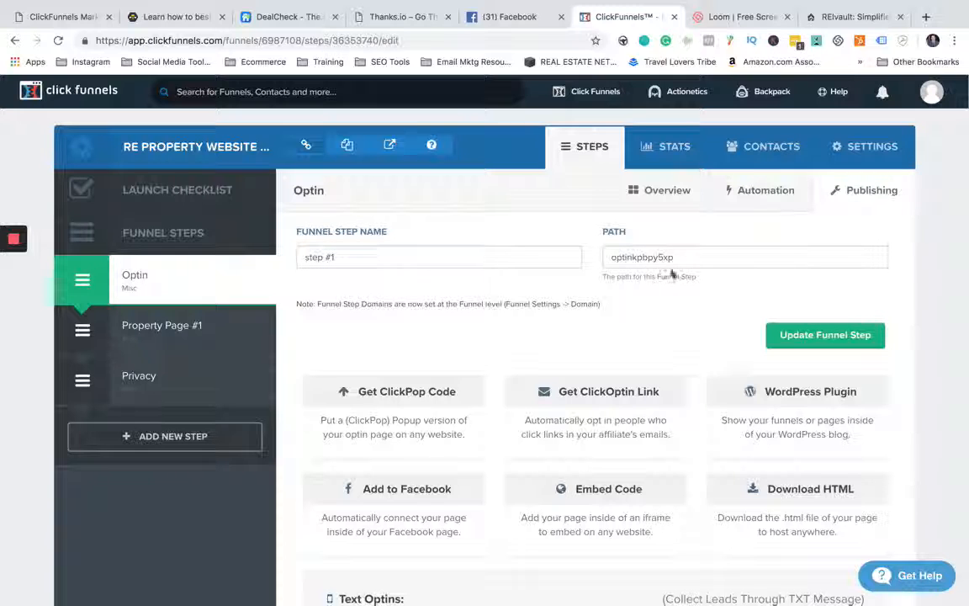
left_click_drag(607, 258, 745, 258)
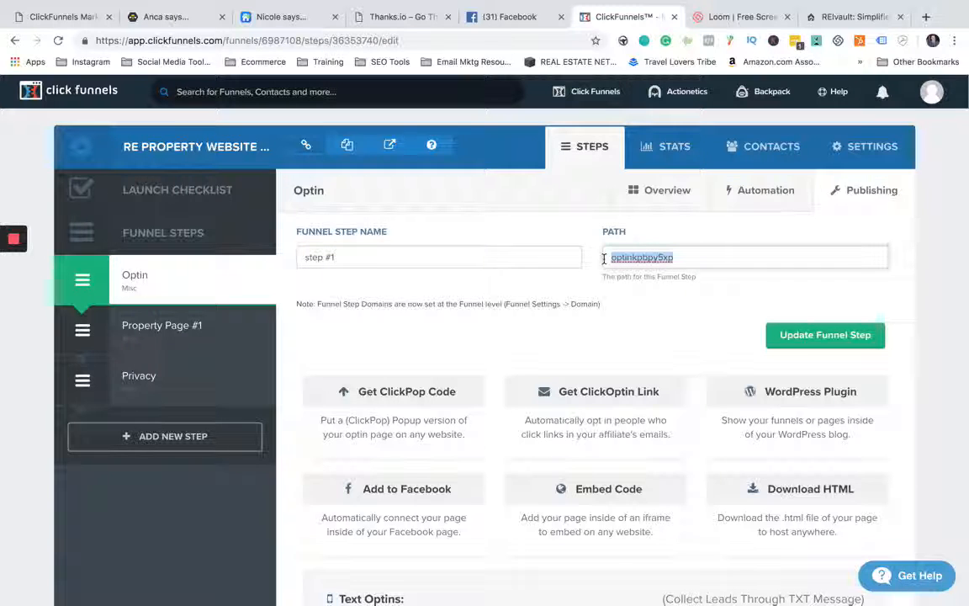
type("home")
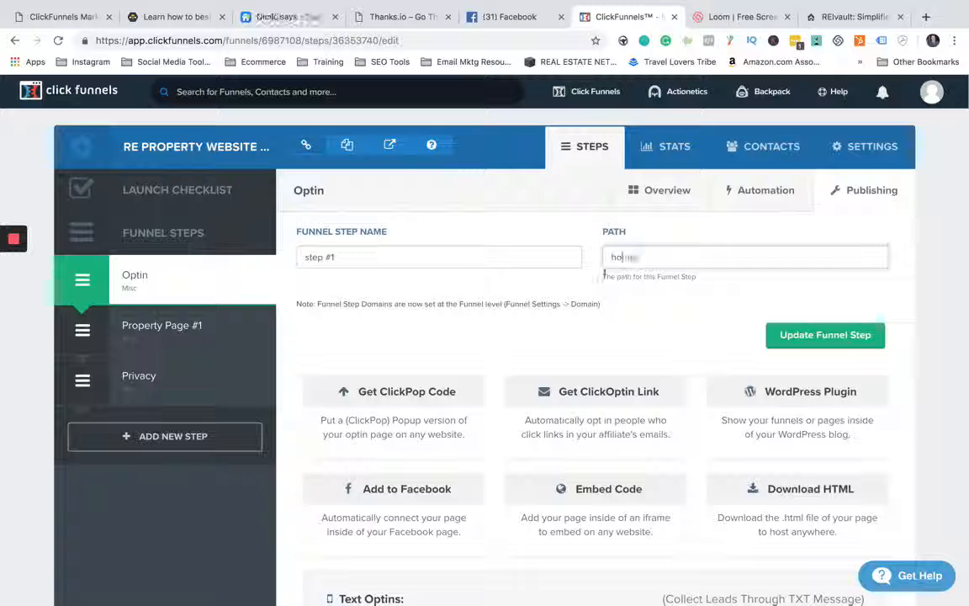
left_click(797, 335)
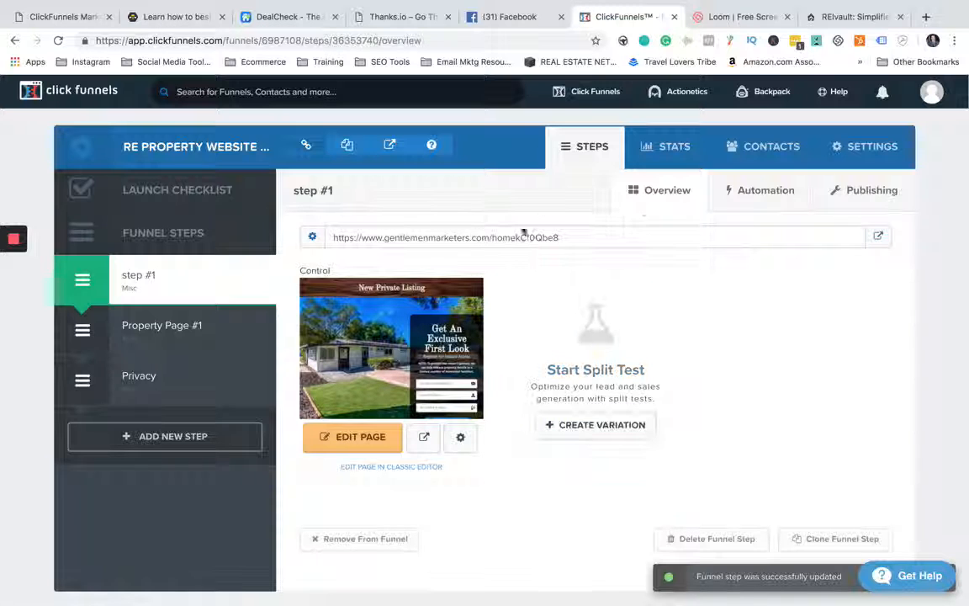
- Review the funnel's page view and opt-in statistics with their filter options, and look over its contacts list
left_click(677, 147)
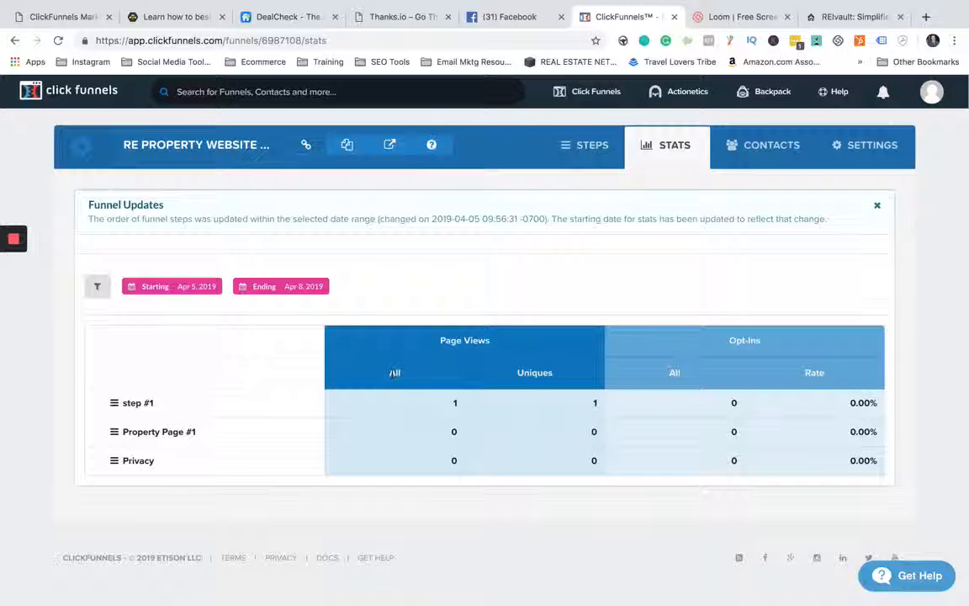
double_click(394, 373)
left_click(431, 303)
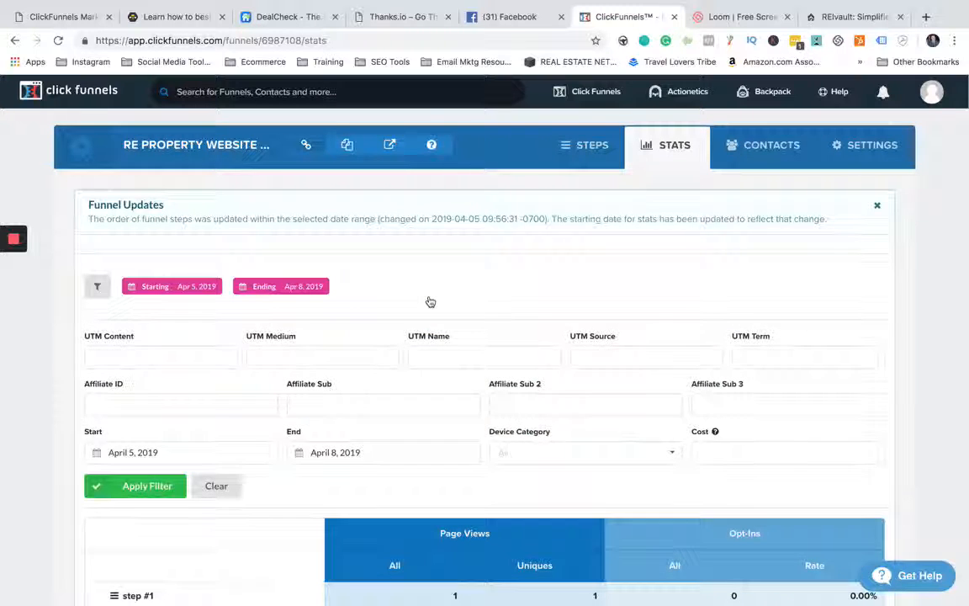
left_click(431, 303)
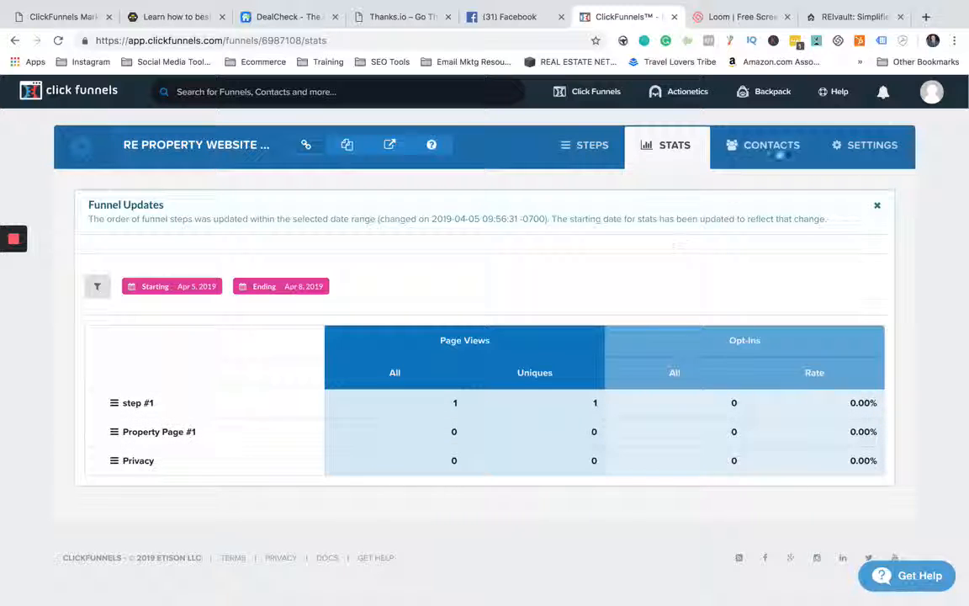
left_click(771, 146)
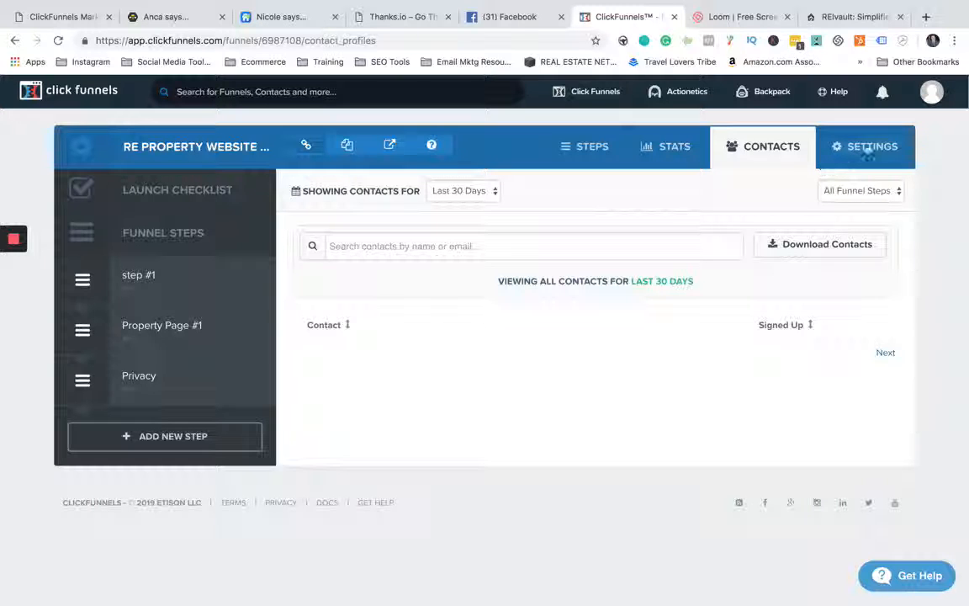
left_click(867, 148)
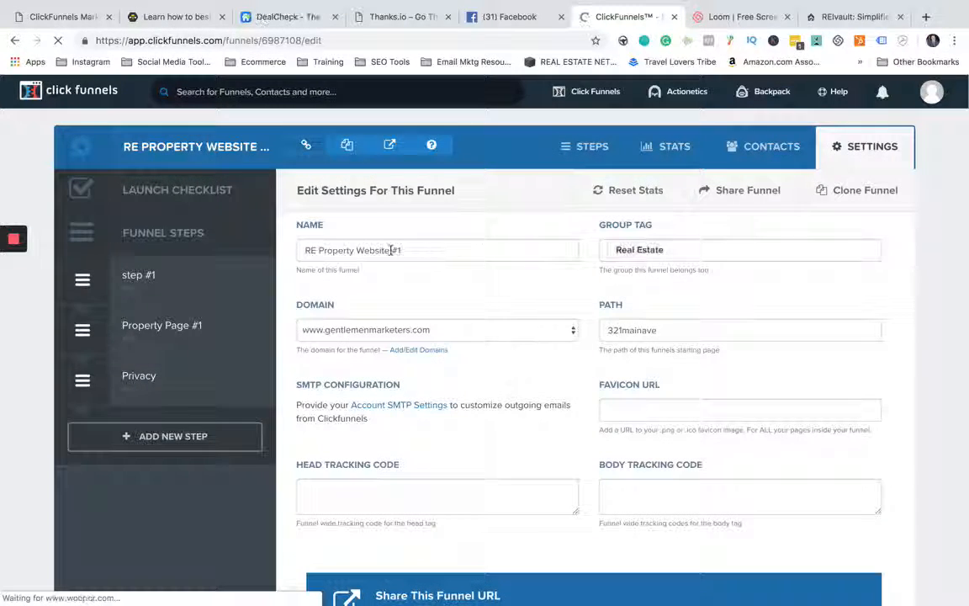
left_click_drag(413, 249, 300, 250)
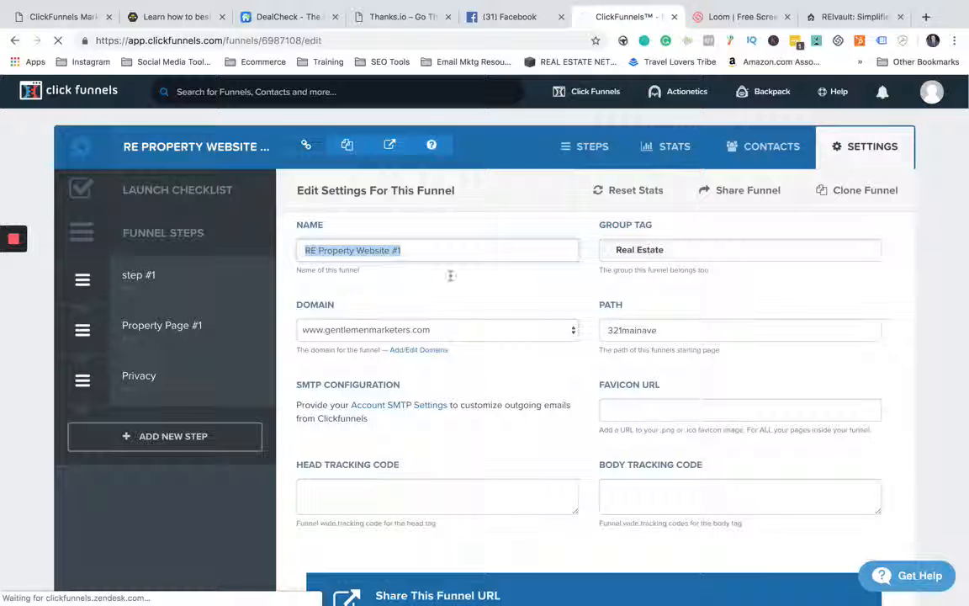
left_click(450, 278)
left_click(449, 329)
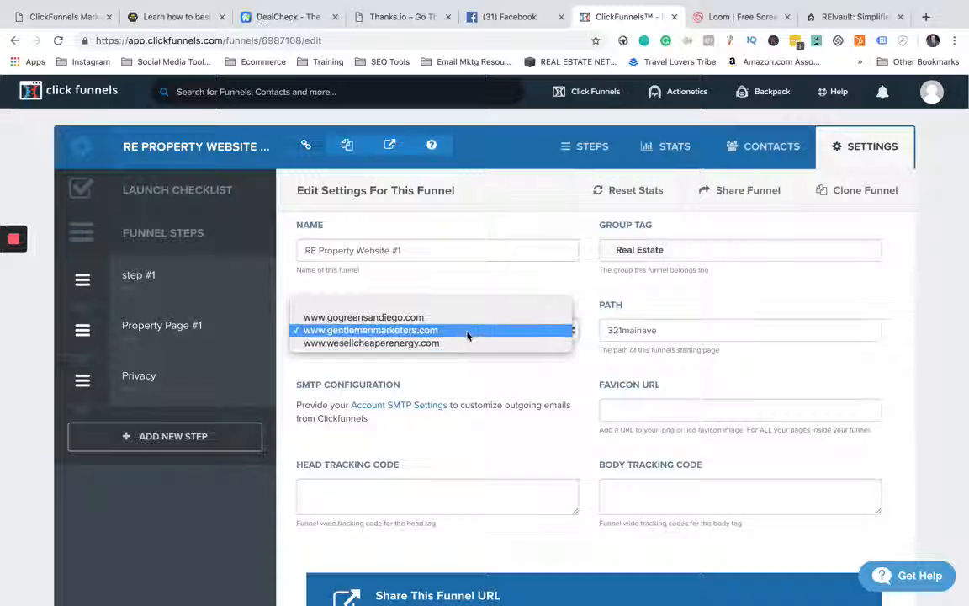
left_click(472, 329)
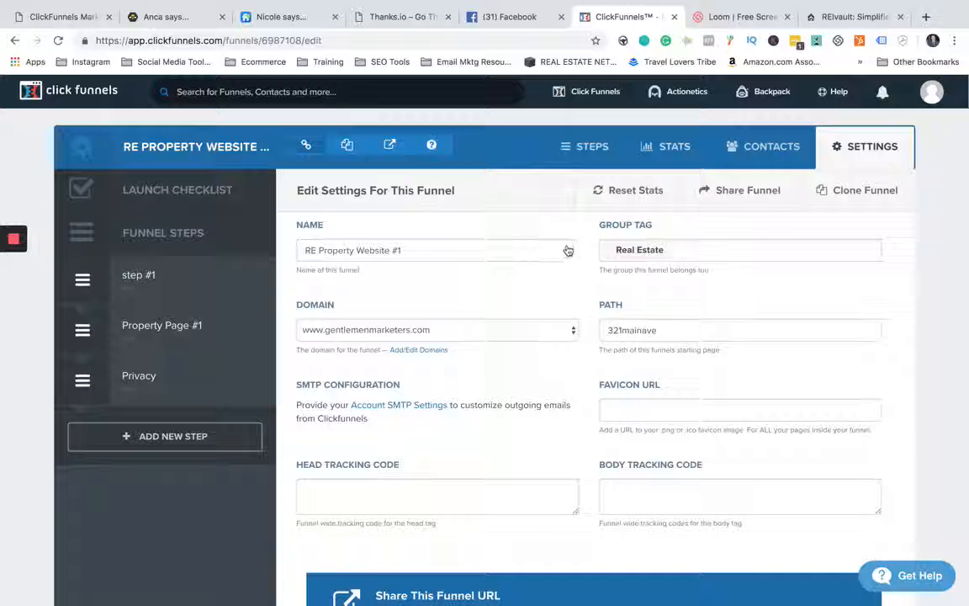
mouse_move(839, 92)
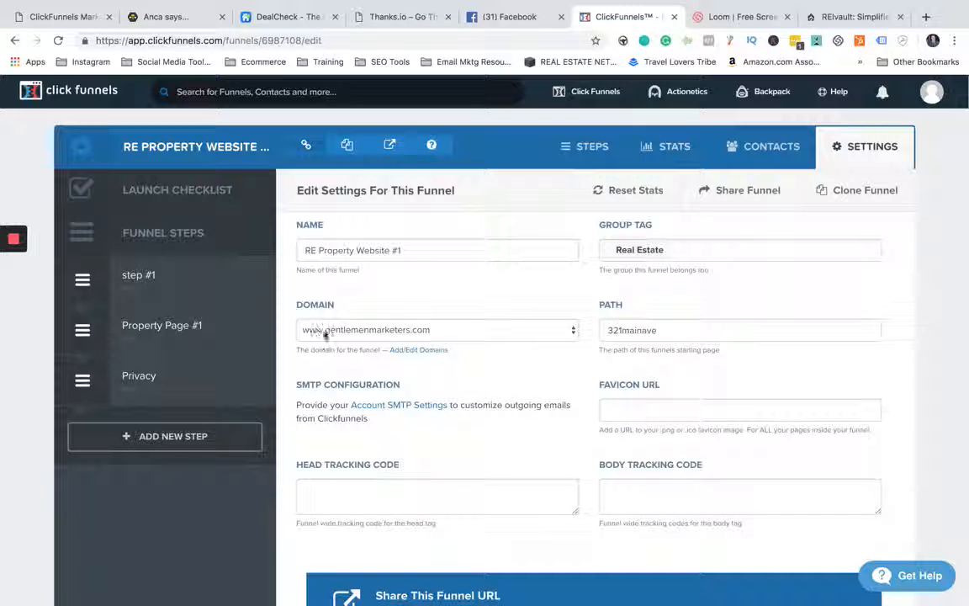
left_click(429, 330)
left_click(441, 330)
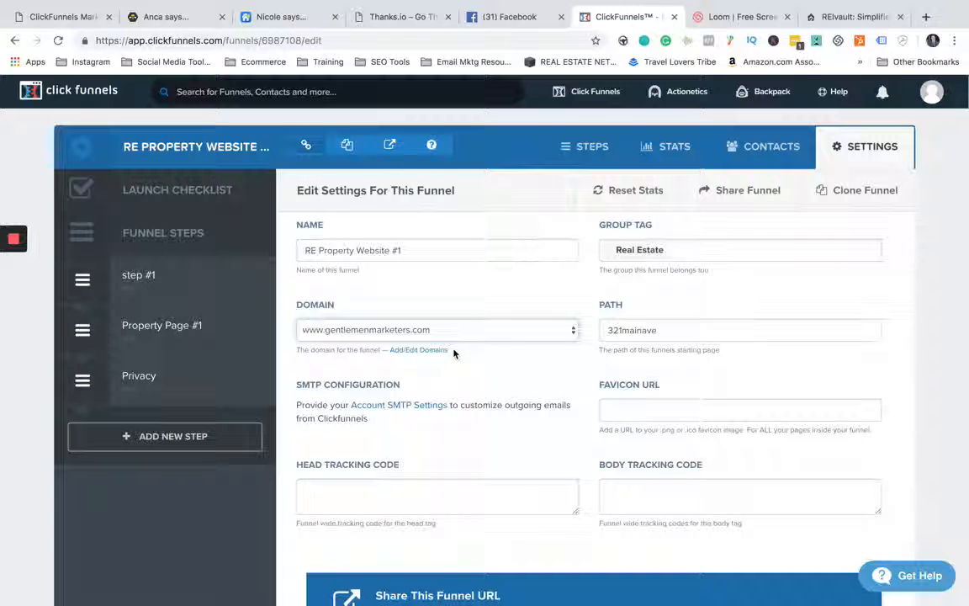
- Set the funnel's path to "321mainave" and save the funnel settings
left_click_drag(598, 309, 628, 334)
left_click(622, 330)
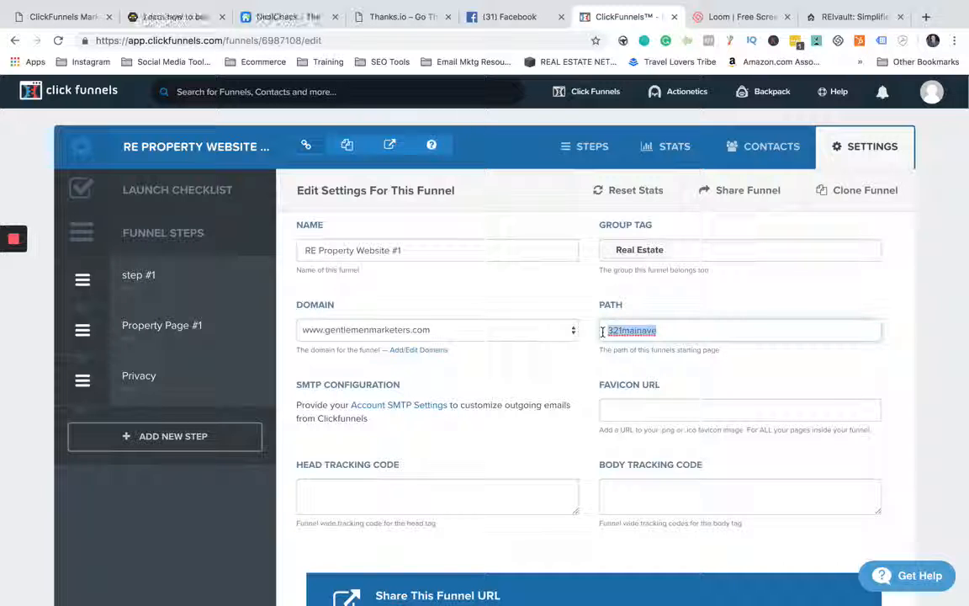
type("321")
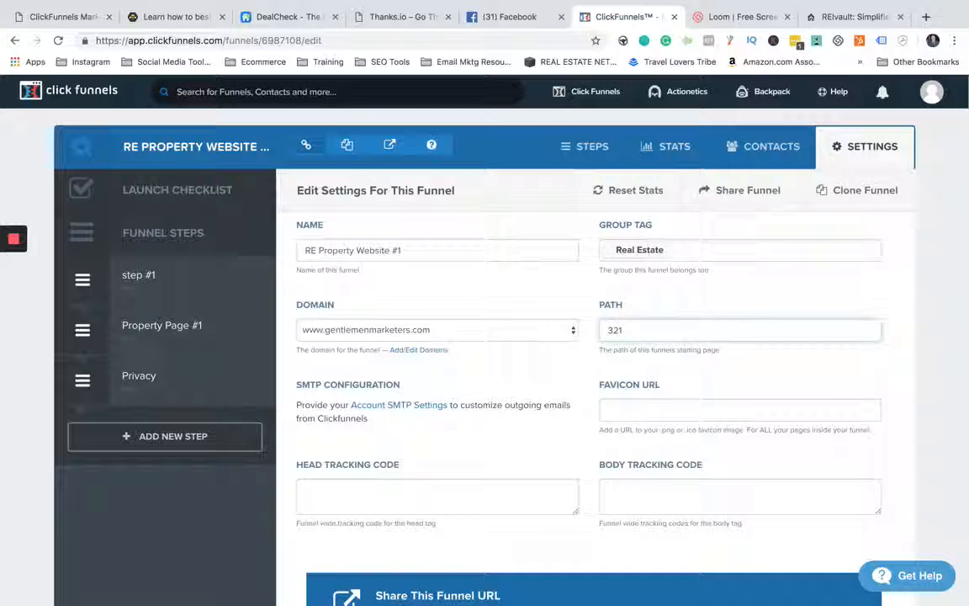
type("mainave")
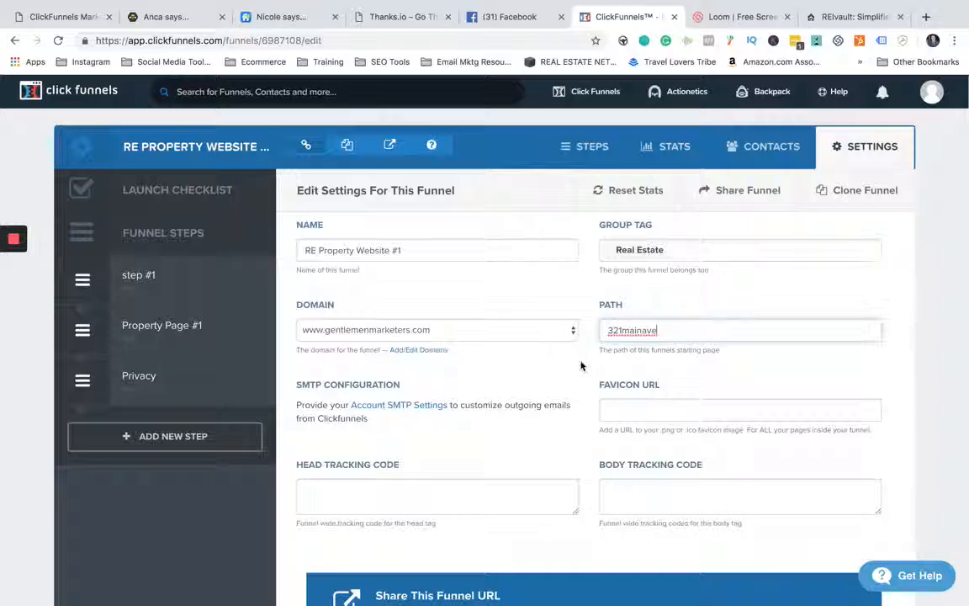
scroll(580, 365, "down", 8)
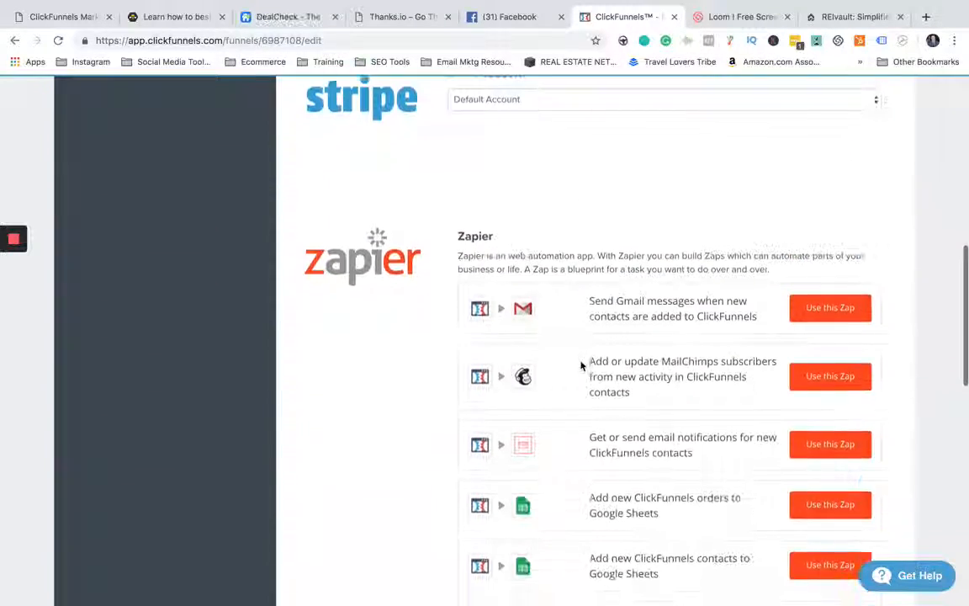
scroll(580, 365, "down", 10)
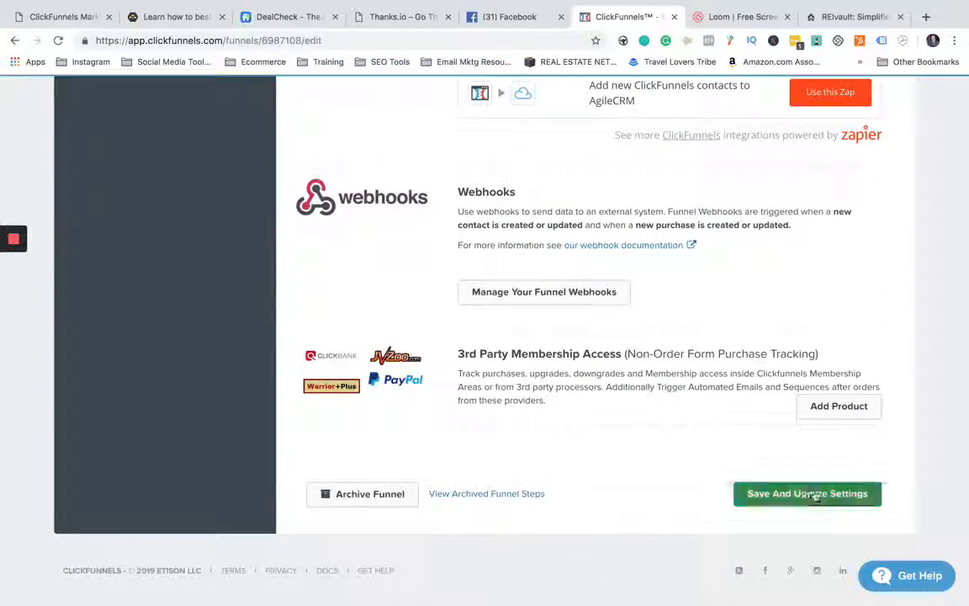
left_click(814, 496)
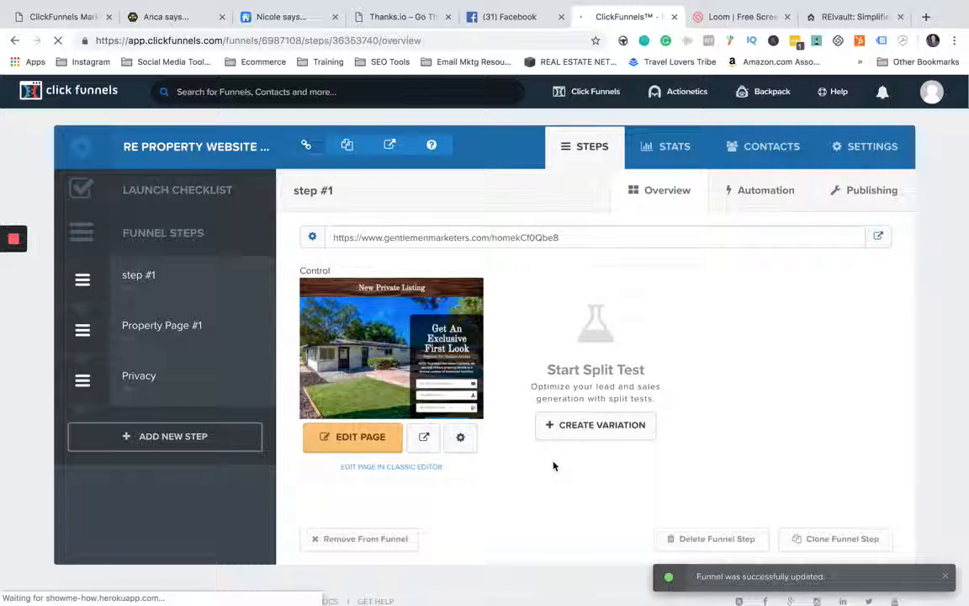
- Examine the share URL, Stripe account and Zapier integration options in the funnel settings
left_click(870, 148)
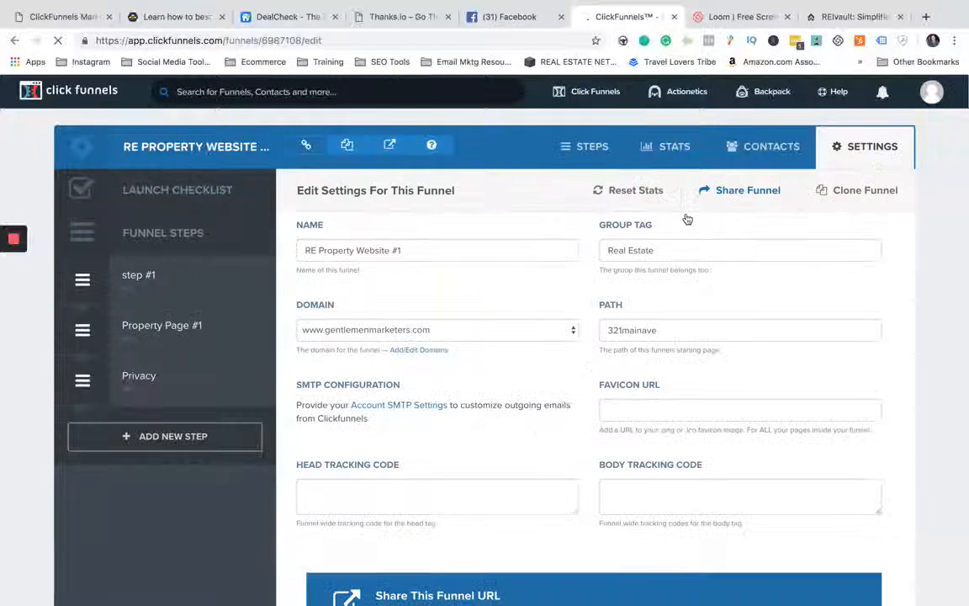
scroll(581, 283, "down", 3)
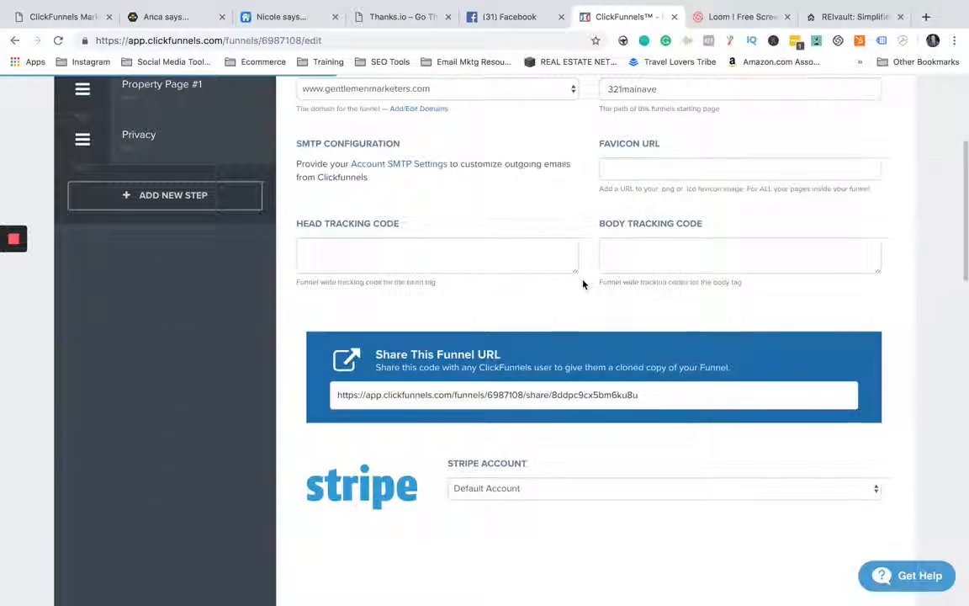
scroll(583, 284, "down", 6)
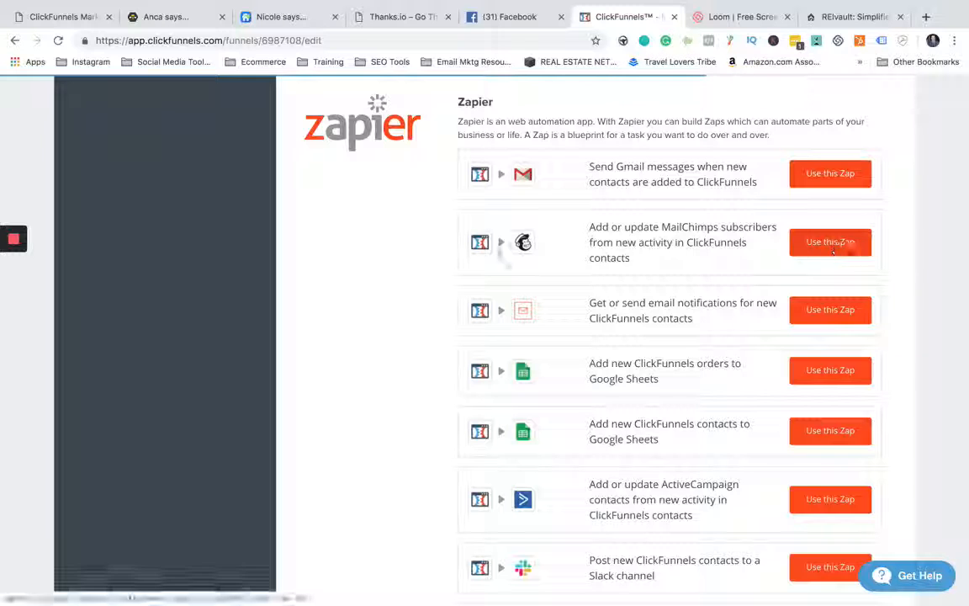
scroll(441, 249, "down", 3)
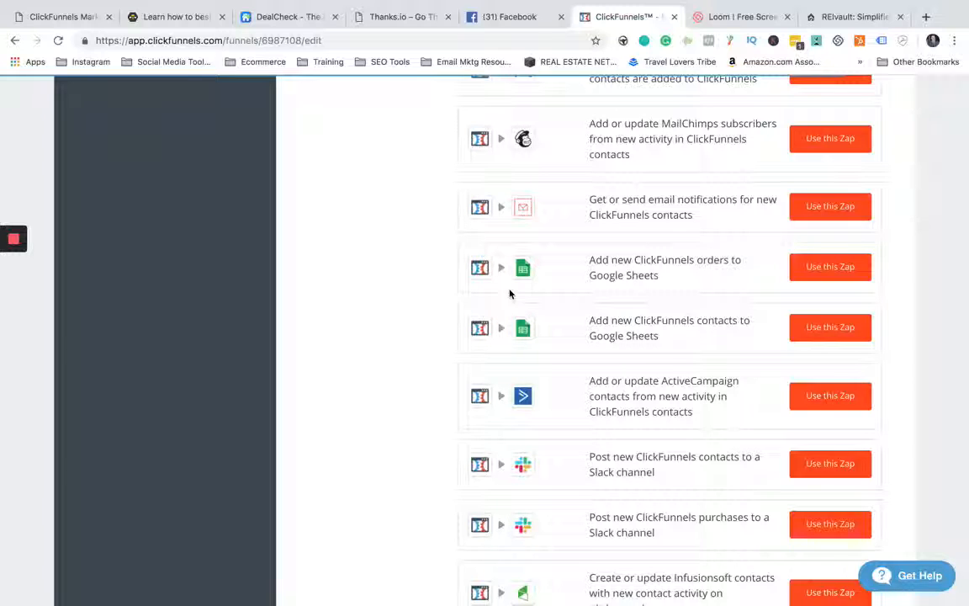
scroll(479, 288, "down", 4)
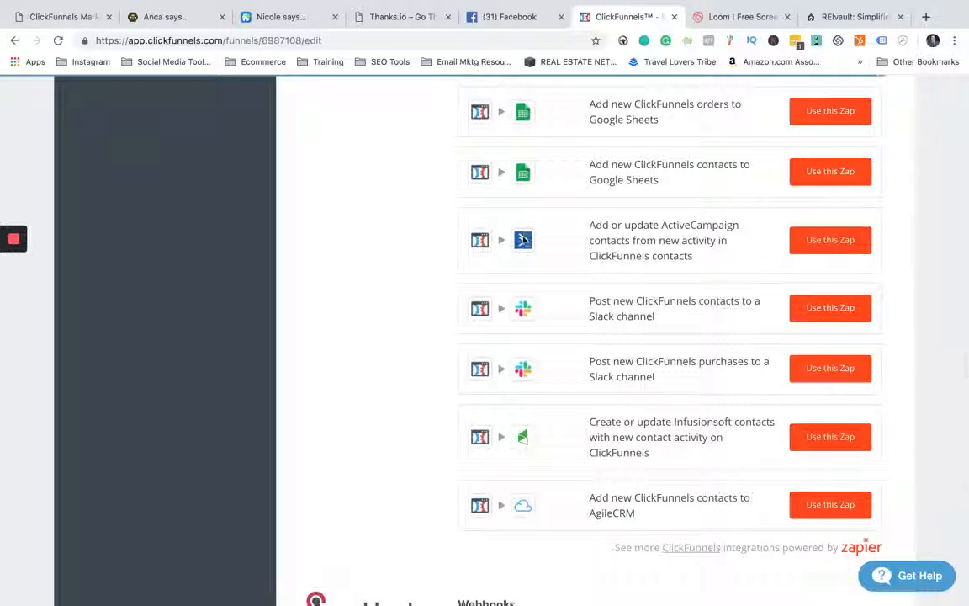
- Open the page of funnel step #1 in the page editor and look over its layout from header to footer
scroll(421, 275, "down", 2)
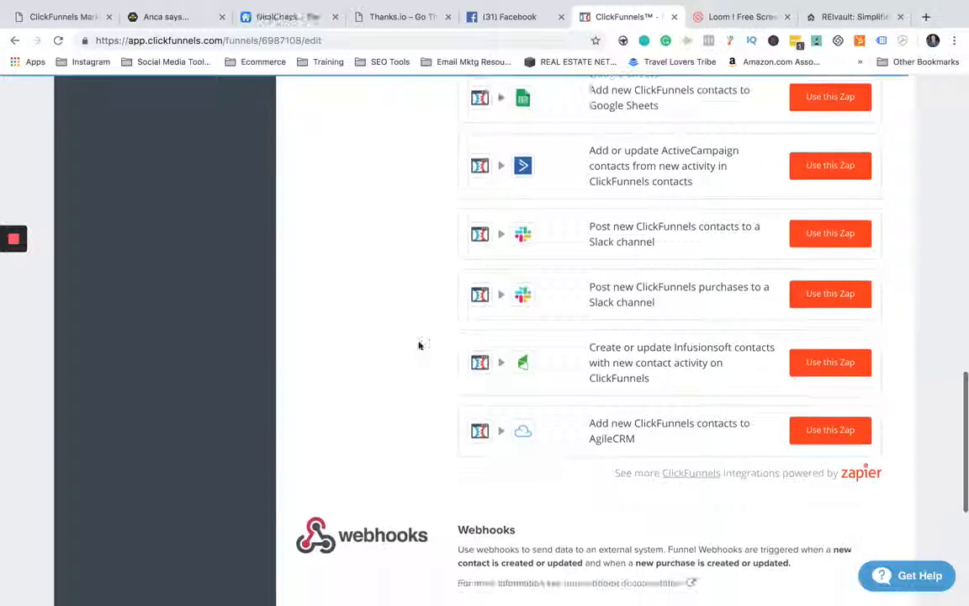
scroll(420, 278, "up", 15)
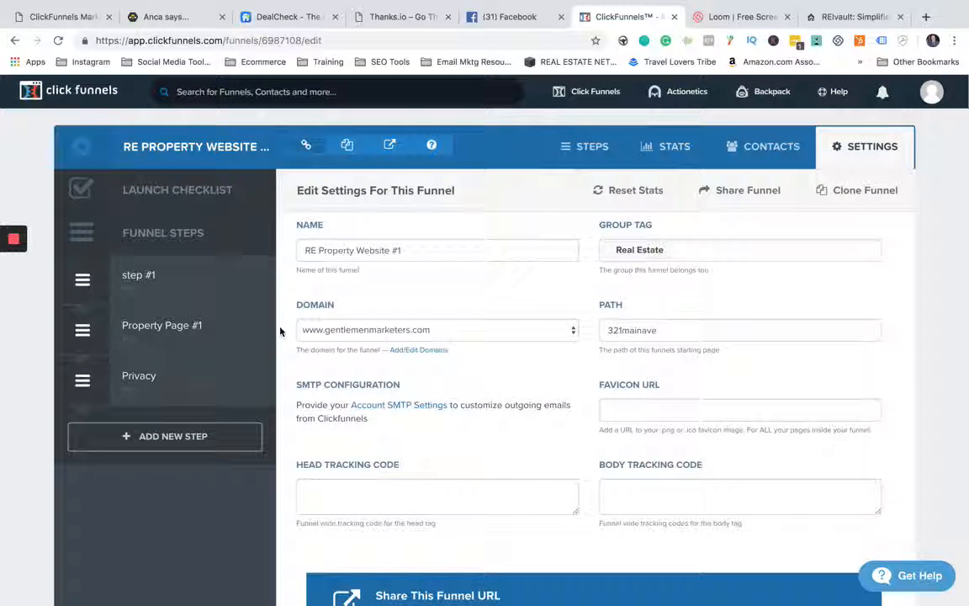
left_click(145, 277)
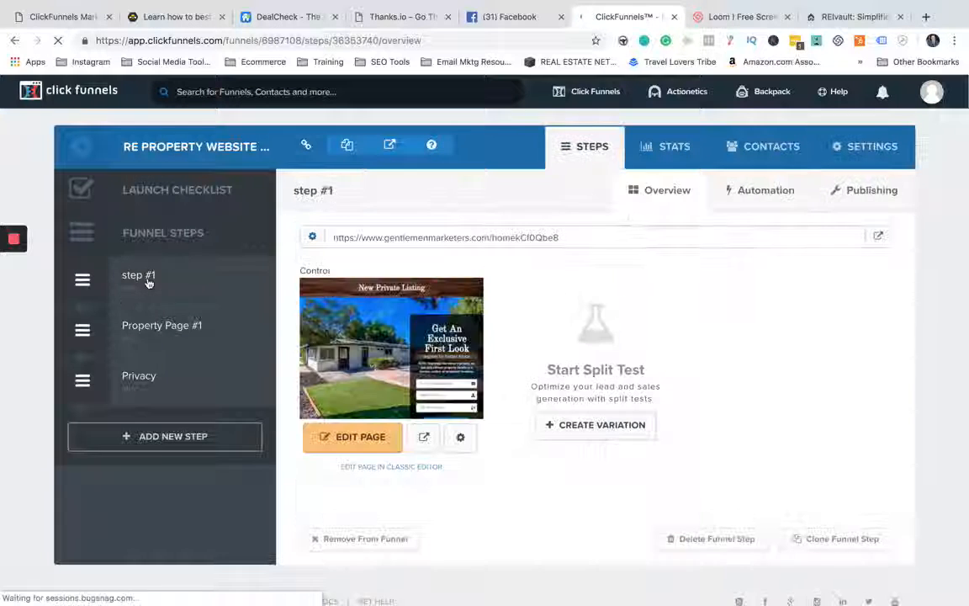
left_click(351, 439)
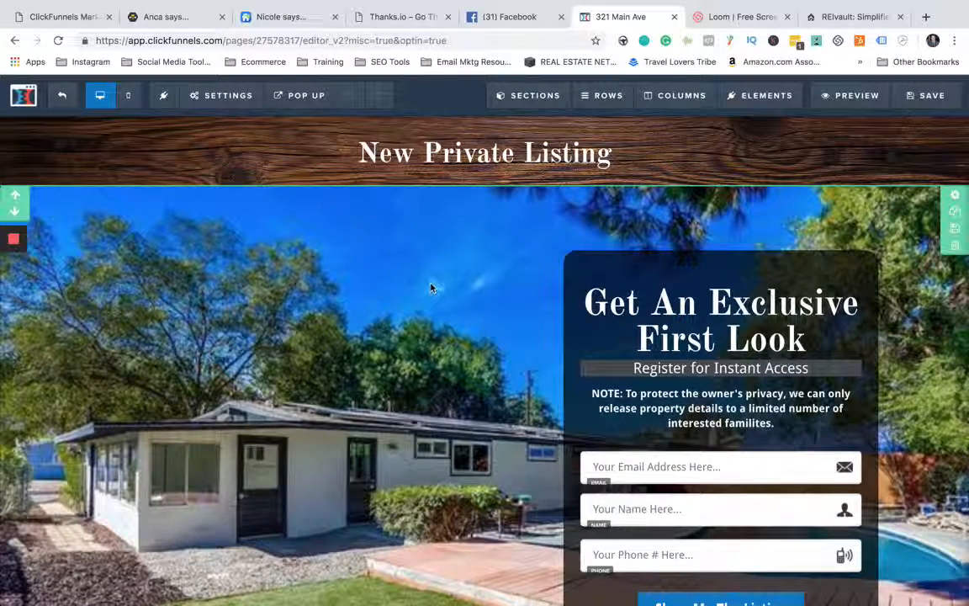
scroll(431, 289, "down", 1)
scroll(431, 288, "down", 3)
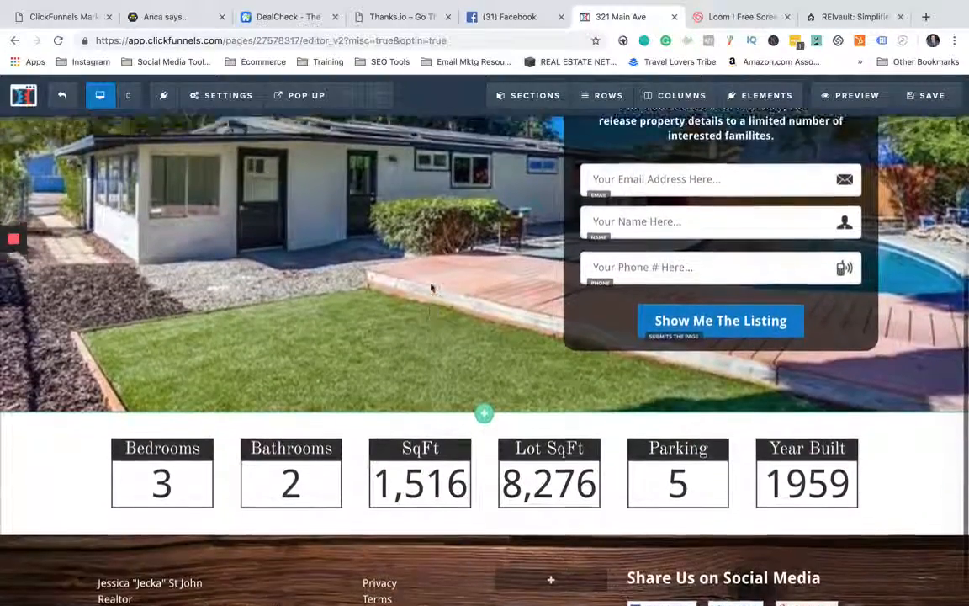
scroll(431, 288, "up", 4)
- Replace the page's header headline text with "New Home For Sale"
mouse_move(528, 96)
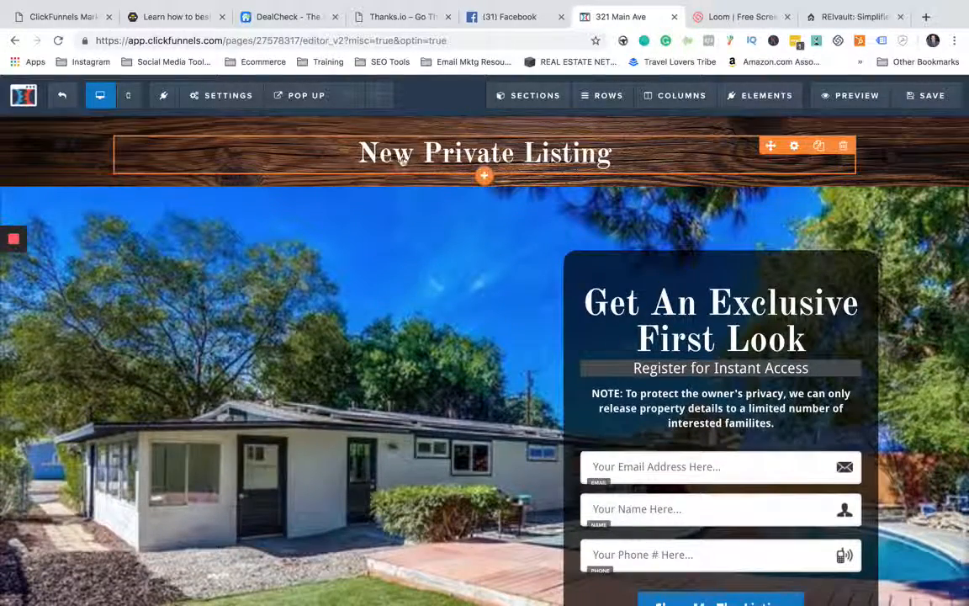
left_click(528, 152)
left_click_drag(611, 153, 358, 153)
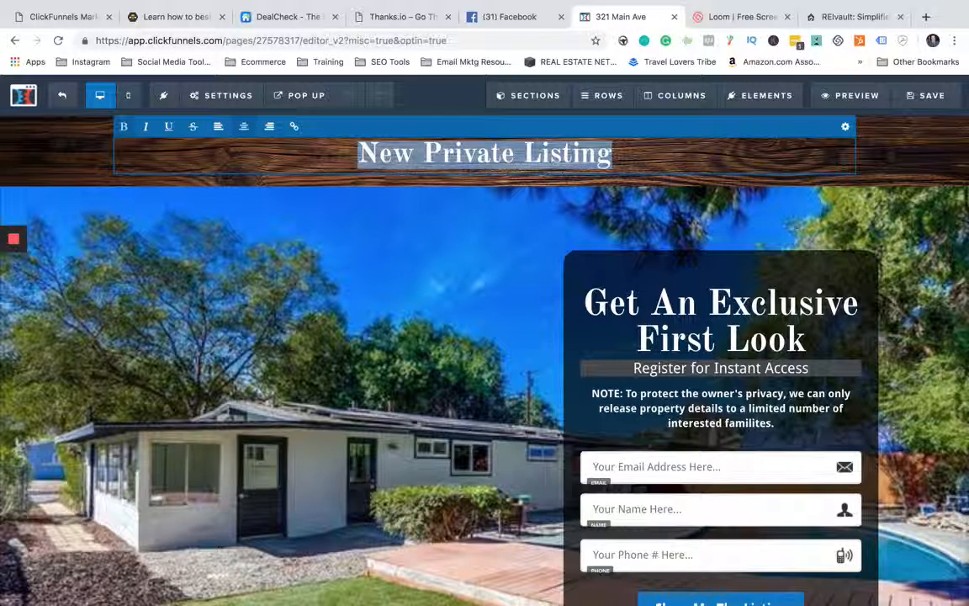
type("New Hoem")
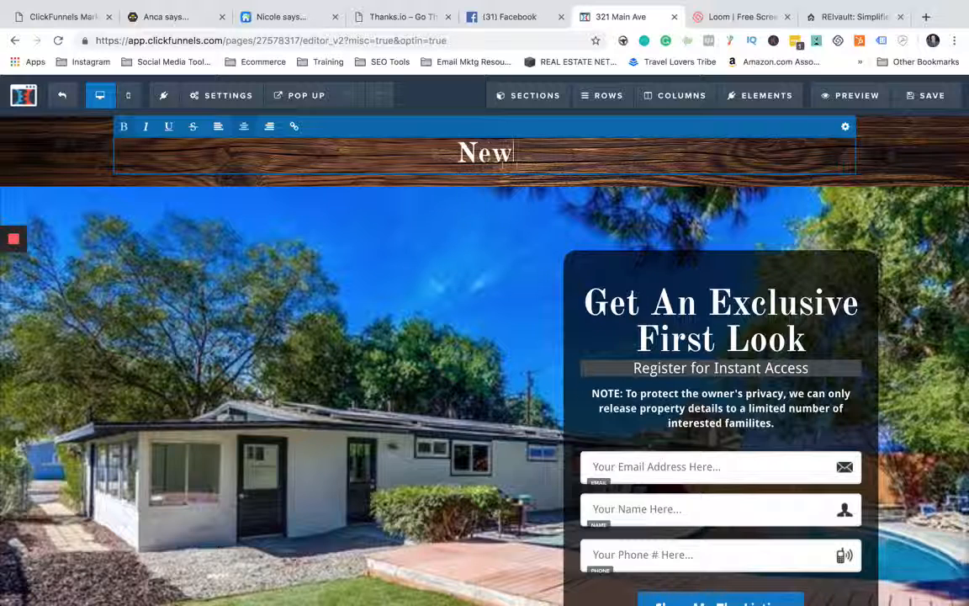
key("BackSpace")
key("BackSpace")
type("me For Sale")
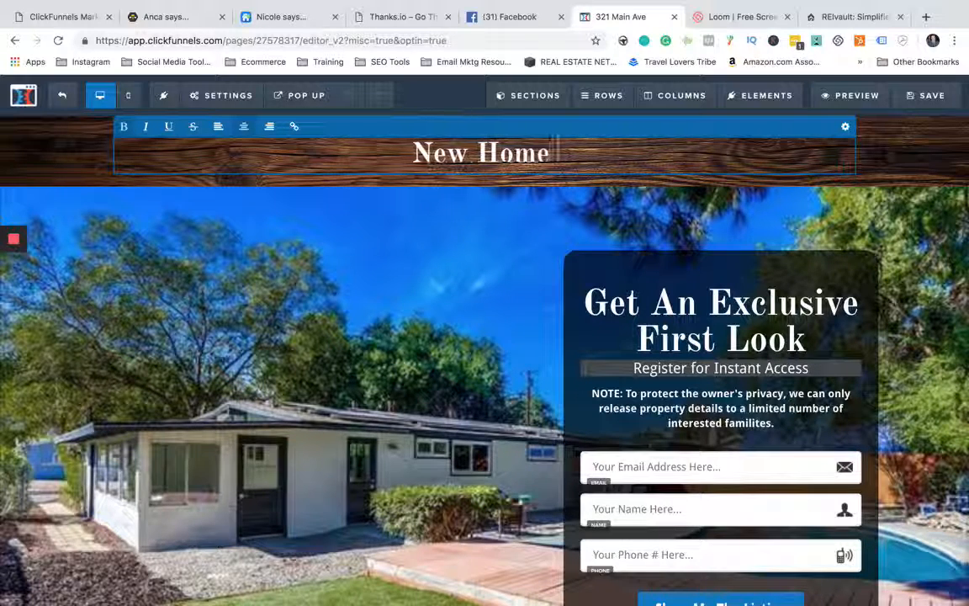
left_click(281, 216)
- Try left alignment on the header headline and set it back to centered
left_click(360, 153)
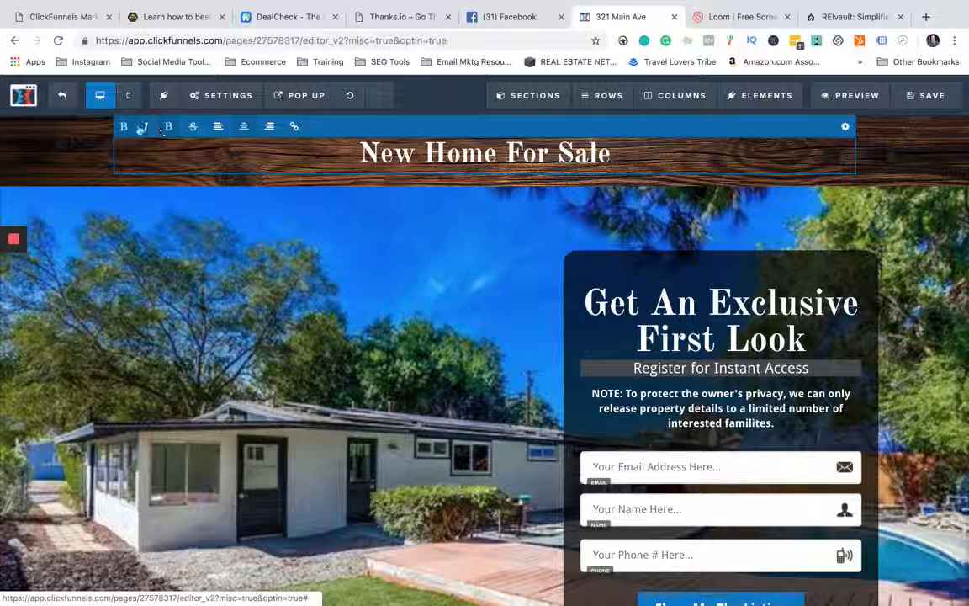
left_click(218, 127)
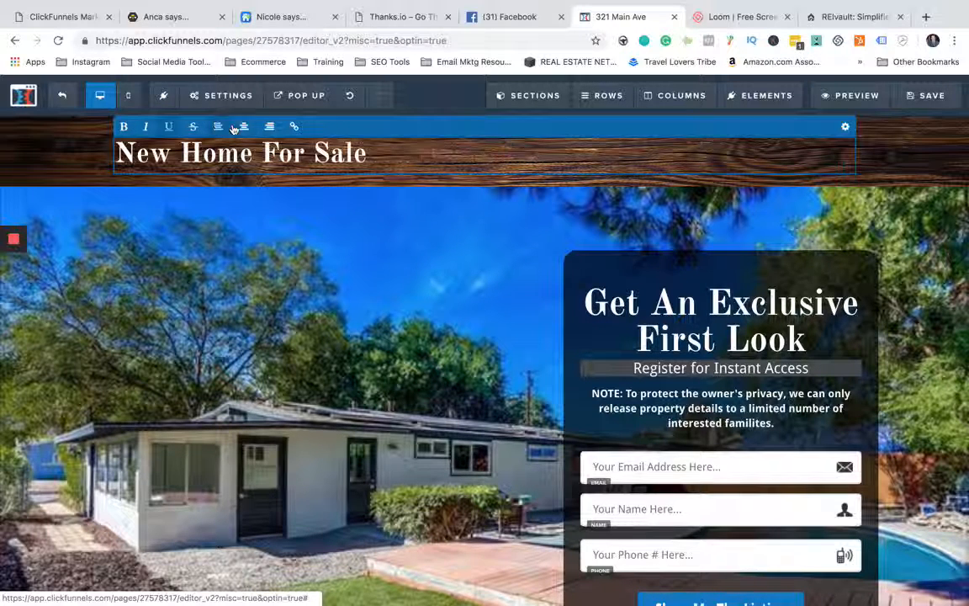
left_click(243, 127)
left_click(244, 128)
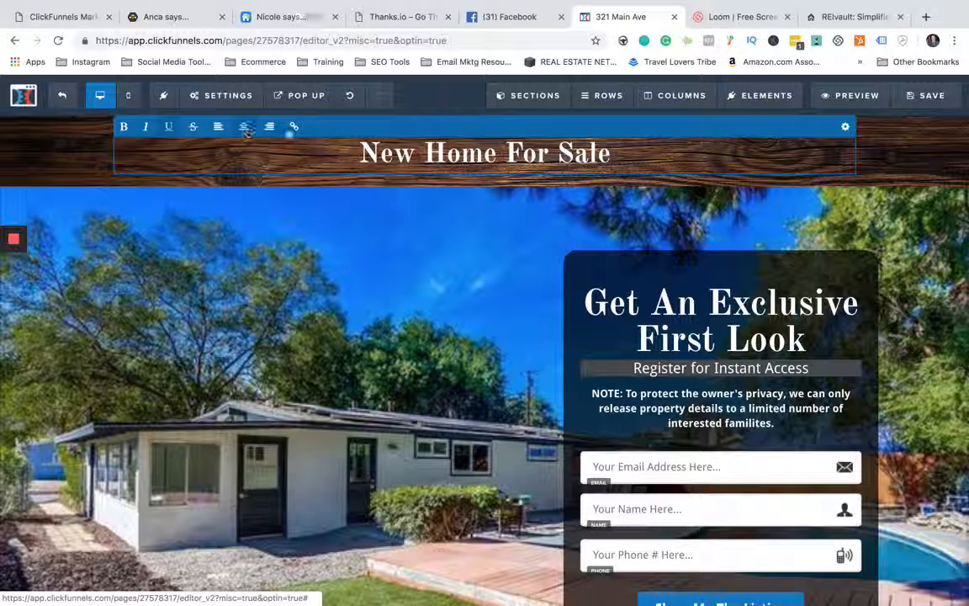
- Turn the whole "New Home For Sale" headline into a link with the "#" placeholder target
left_click_drag(360, 154, 611, 157)
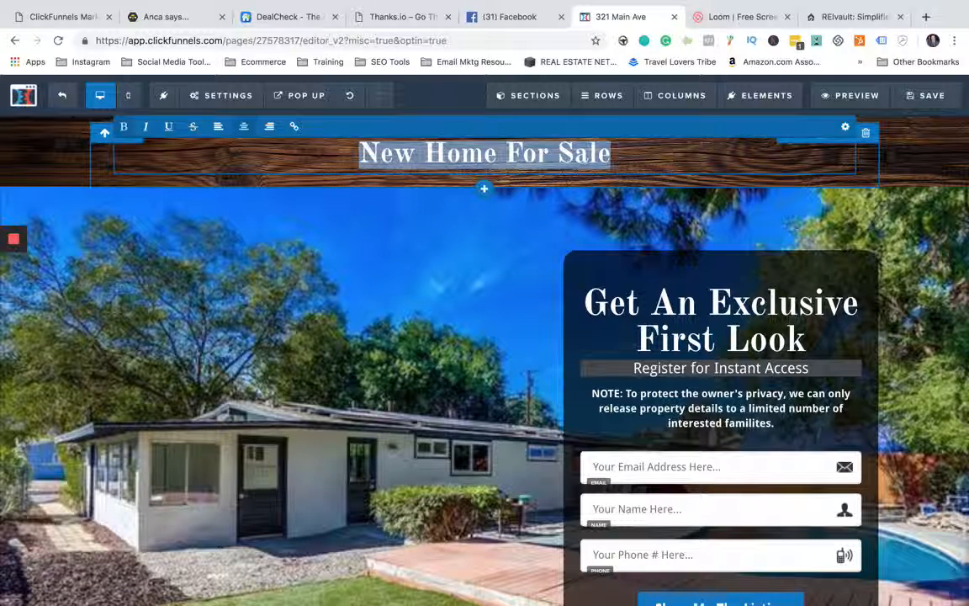
left_click(295, 127)
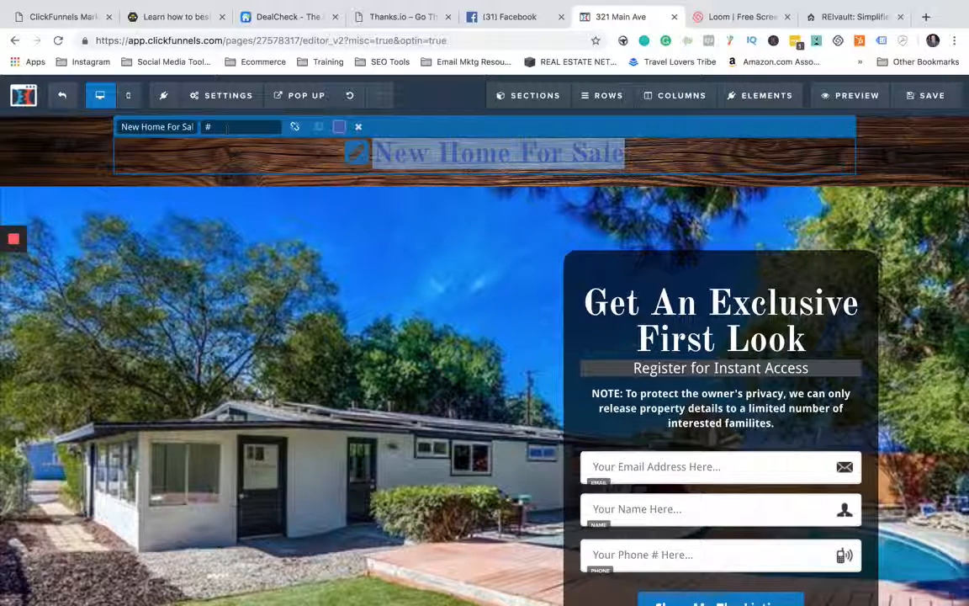
left_click(359, 127)
left_click(341, 212)
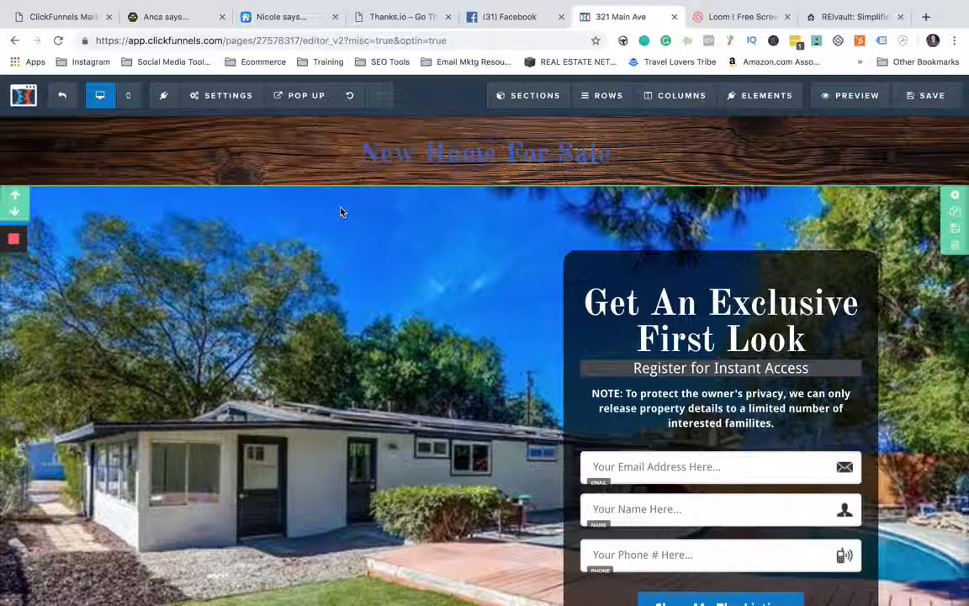
- Try to remove the link from the header headline through its link options
left_click(617, 156)
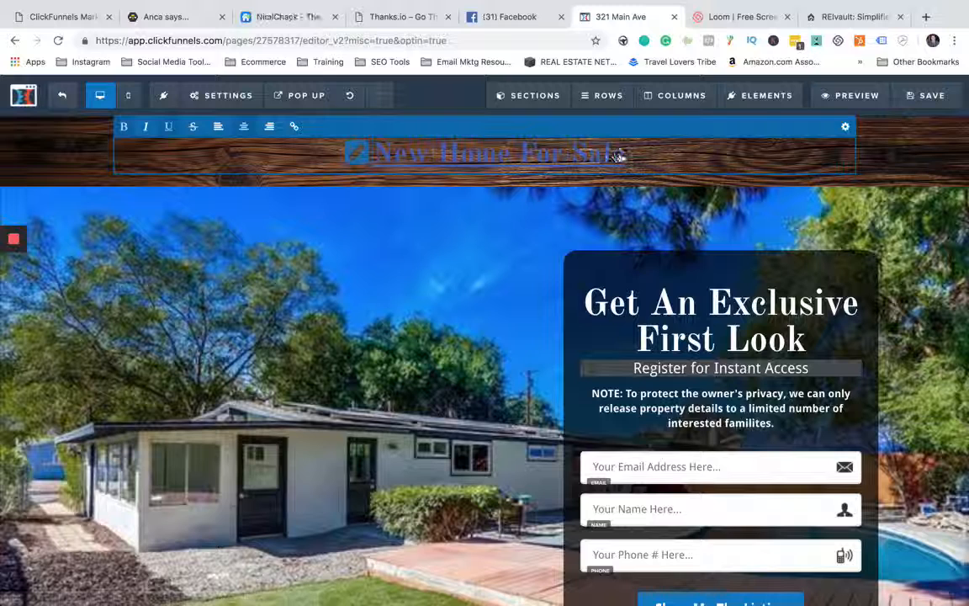
left_click(627, 158)
left_click_drag(626, 158, 359, 154)
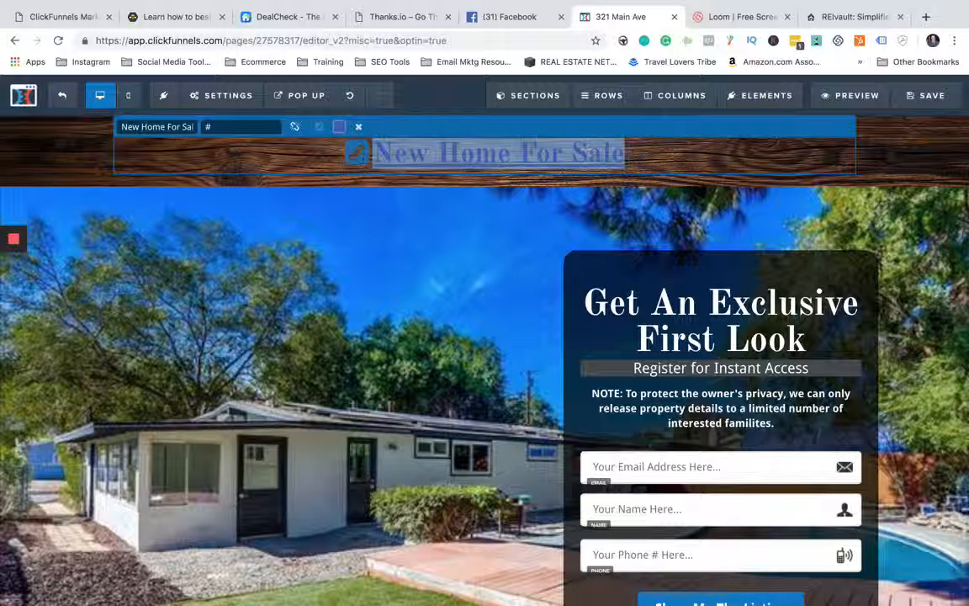
left_click(358, 127)
left_click(294, 127)
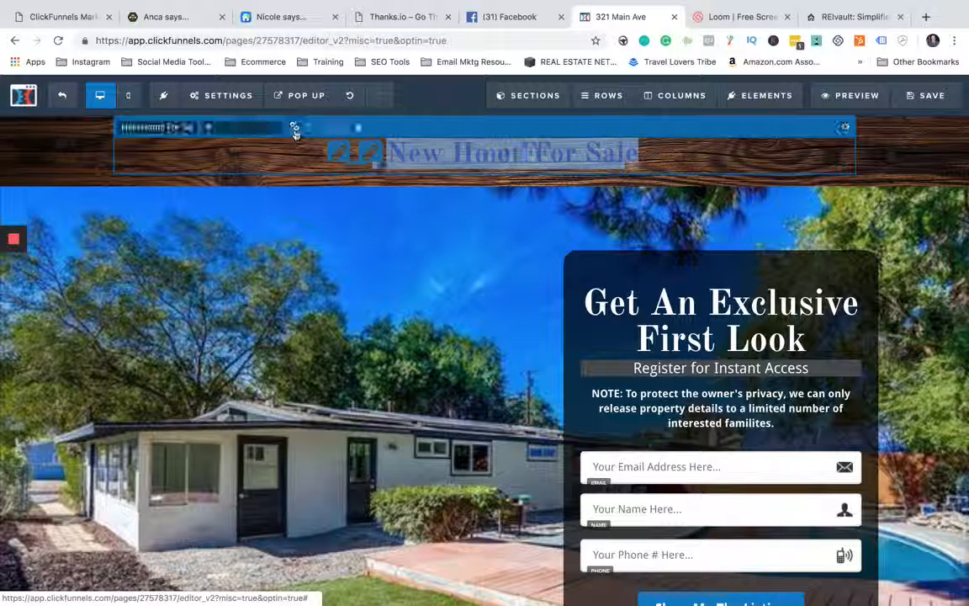
left_click(358, 128)
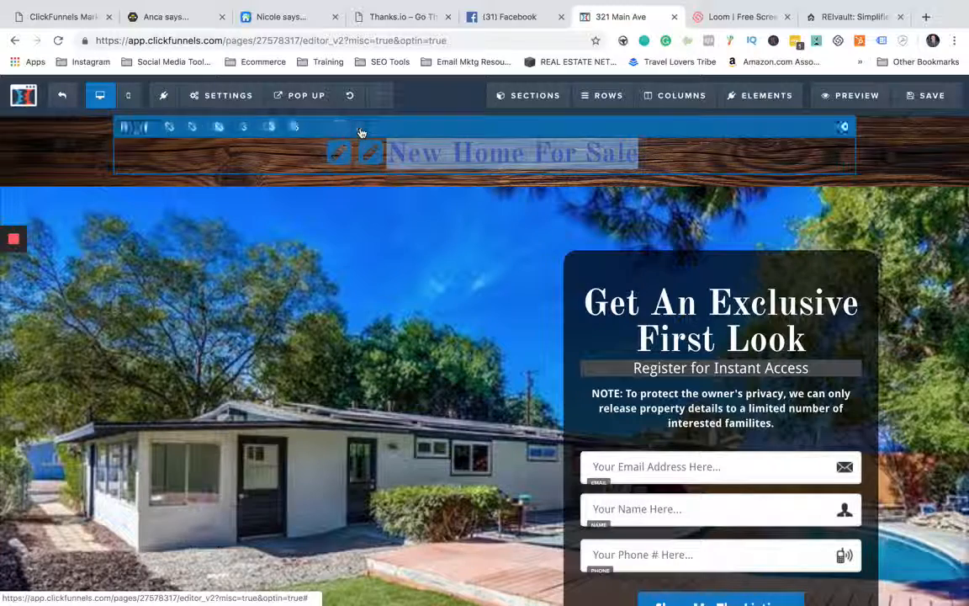
left_click(300, 261)
left_click(643, 156)
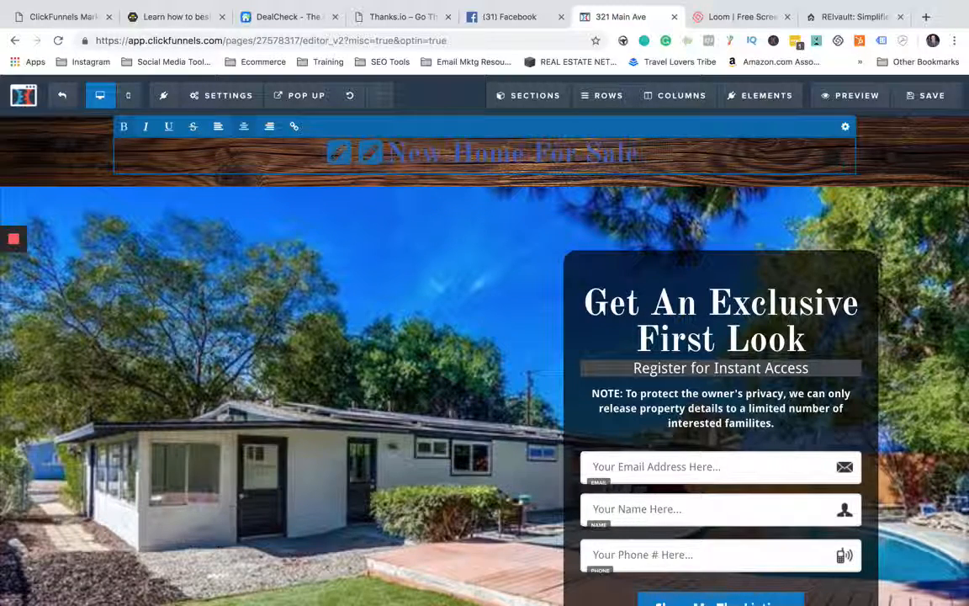
left_click(368, 223)
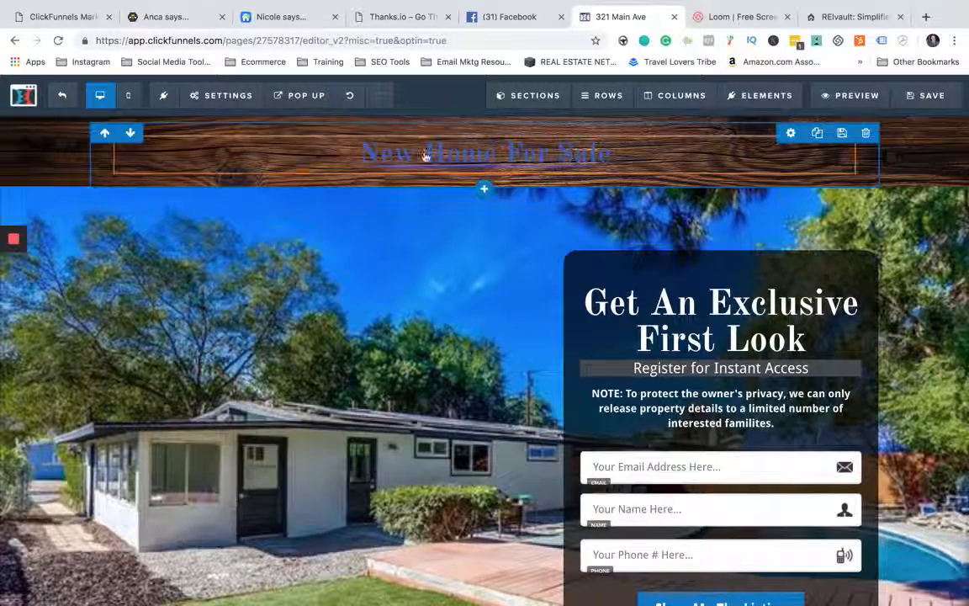
- Delete the linked headline text and re-enter it as plain text reading "New Home For Sale"
left_click(631, 160)
triple_click(637, 158)
left_click(642, 159)
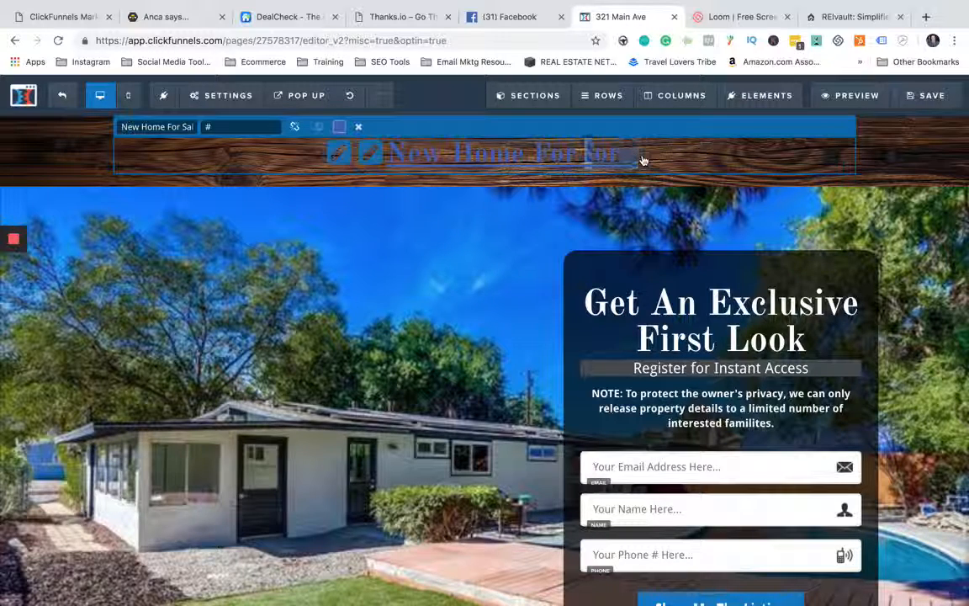
left_click_drag(658, 154, 382, 152)
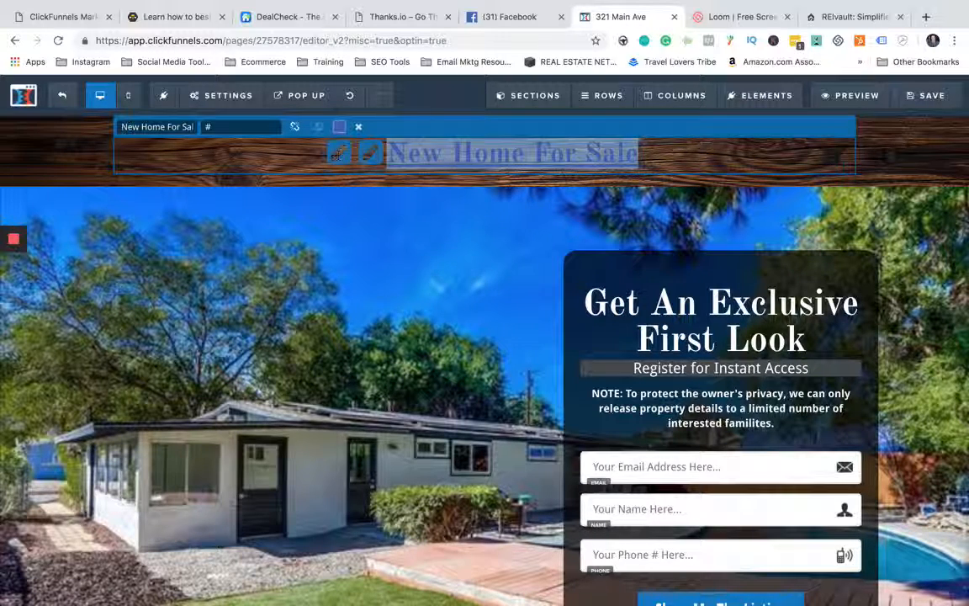
key("BackSpace")
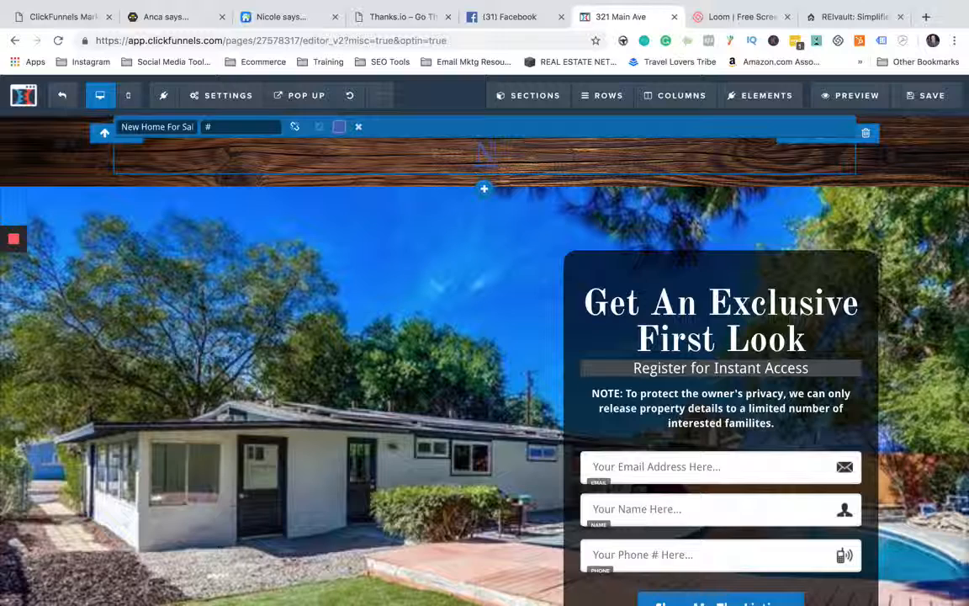
left_click(321, 204)
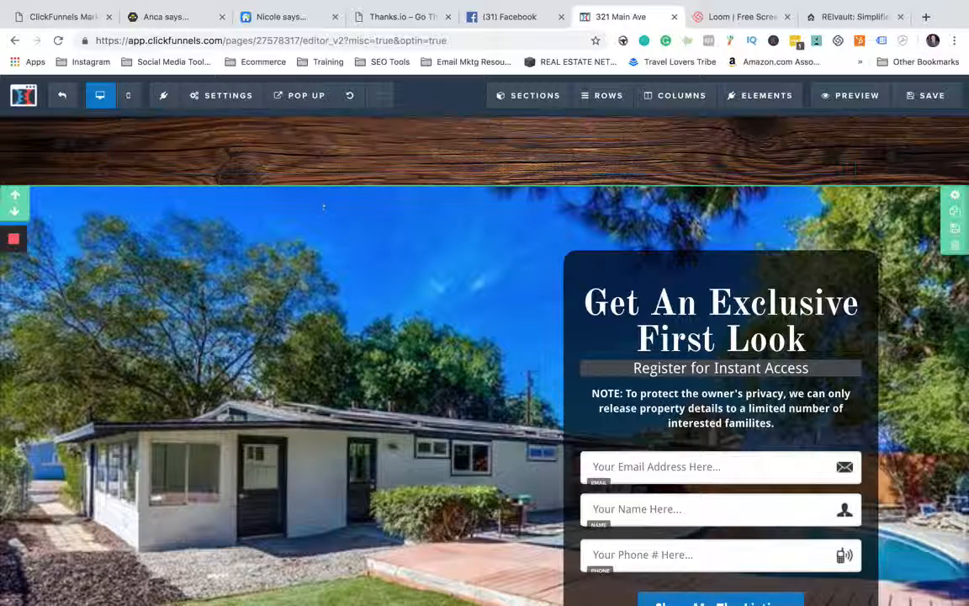
left_click(340, 145)
type("New")
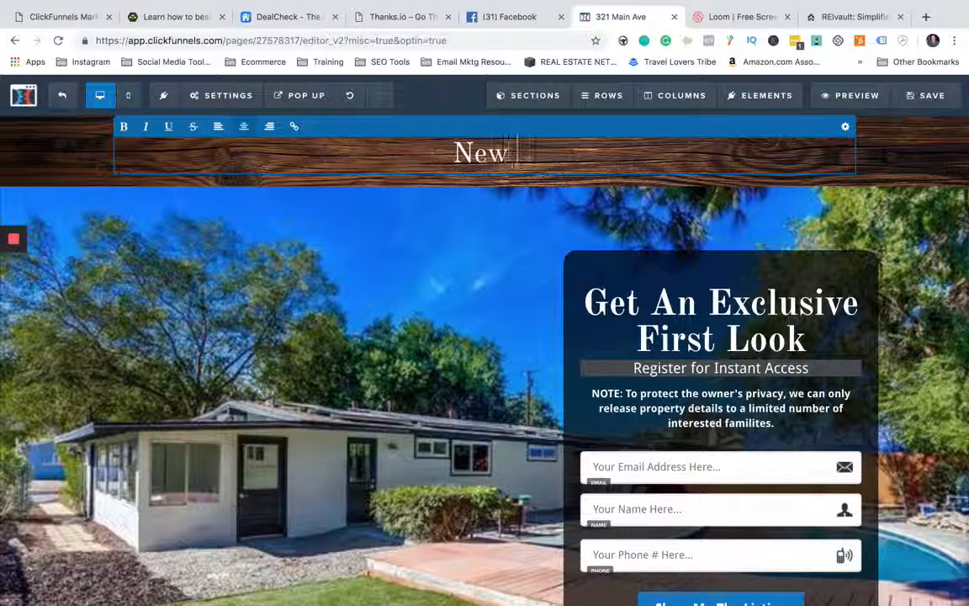
type(" Home For Sale")
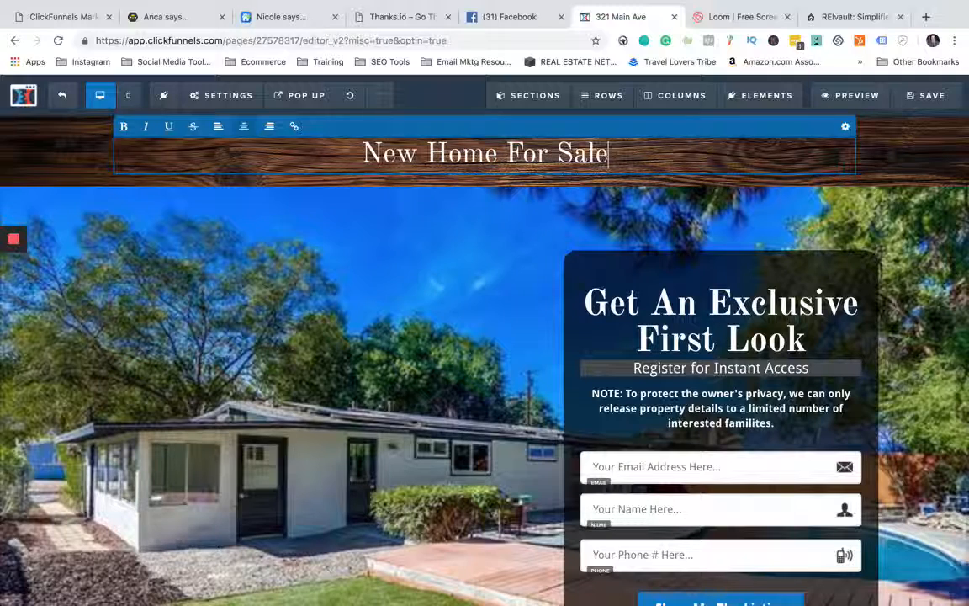
left_click(389, 204)
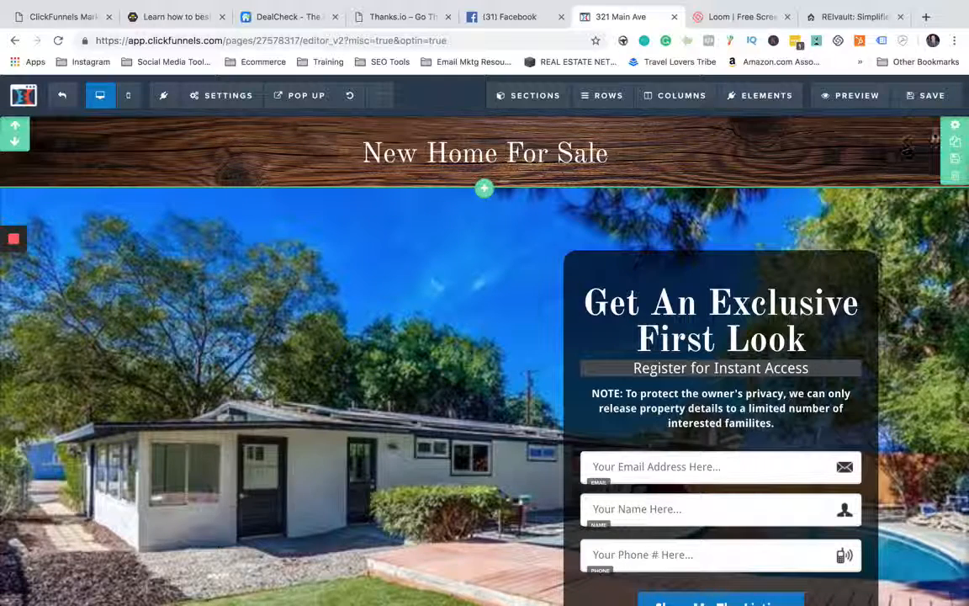
- Set the header section's top padding to 5 in its section settings
left_click(955, 129)
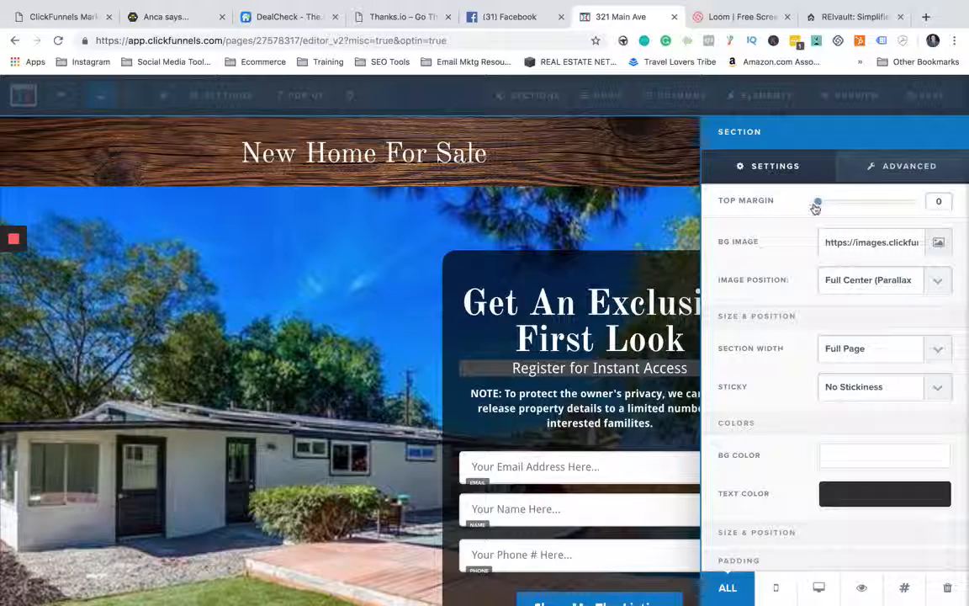
left_click_drag(820, 204, 800, 205)
scroll(799, 252, "down", 3)
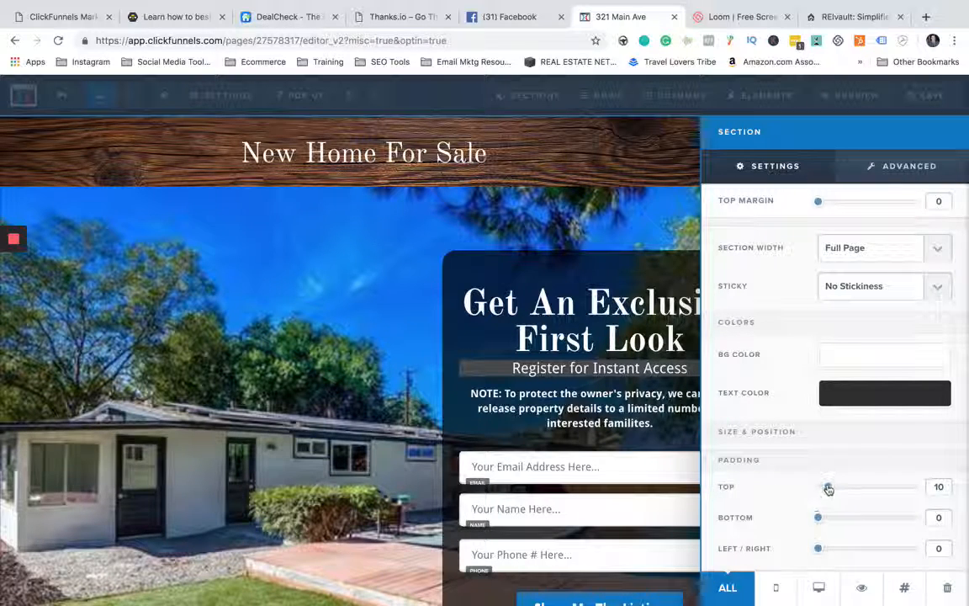
mouse_move(827, 488)
left_mouse_down()
mouse_move(866, 492)
mouse_move(824, 490)
left_mouse_up()
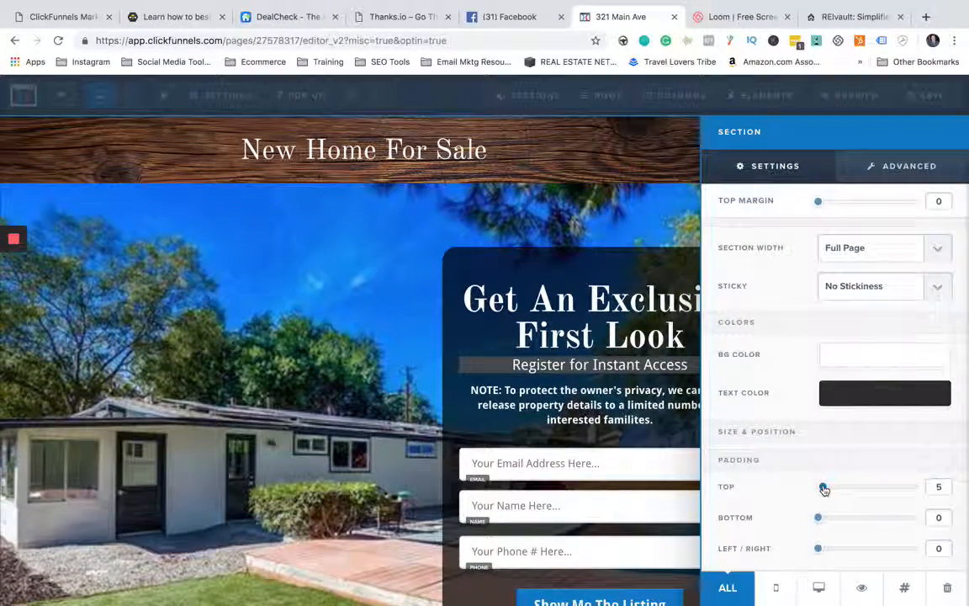
left_click(271, 337)
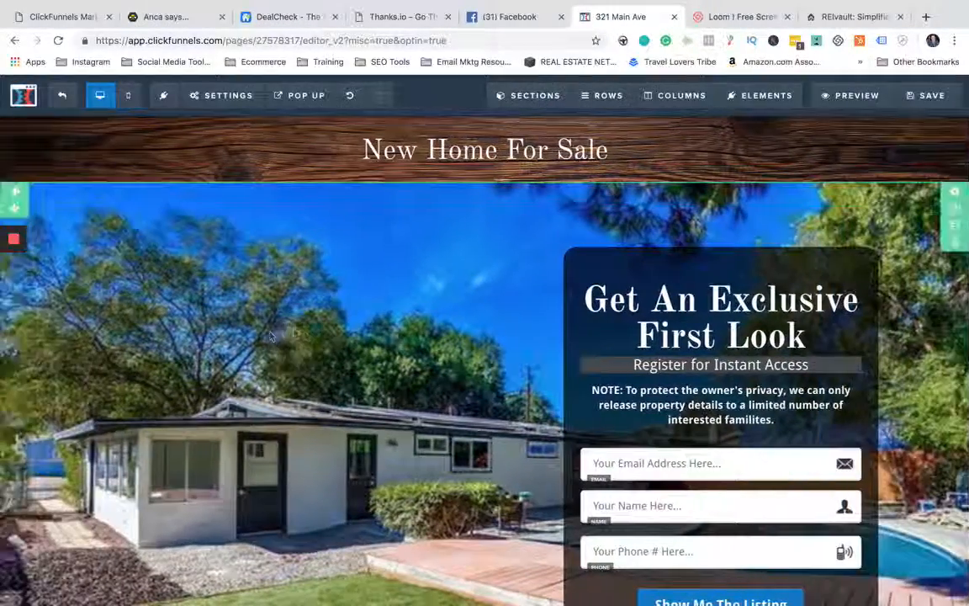
- Examine the header section's settings for background image, image position, colours and padding
left_click(926, 133)
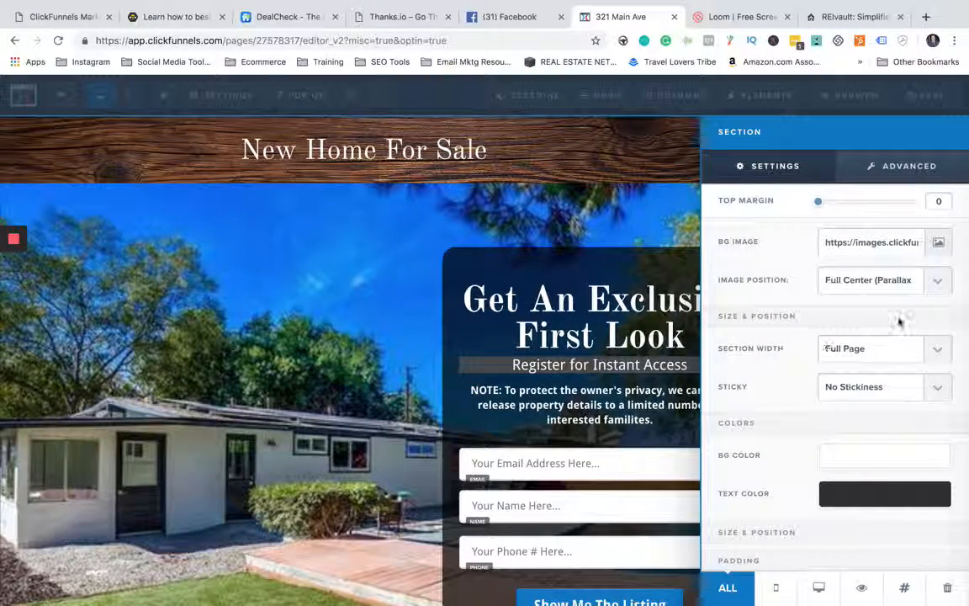
left_click(857, 458)
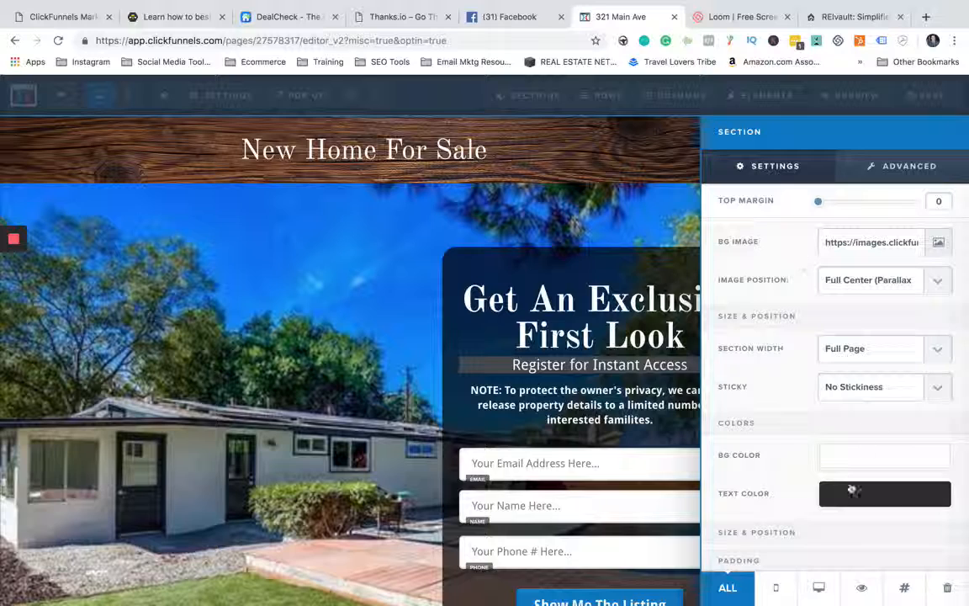
scroll(806, 433, "down", 2)
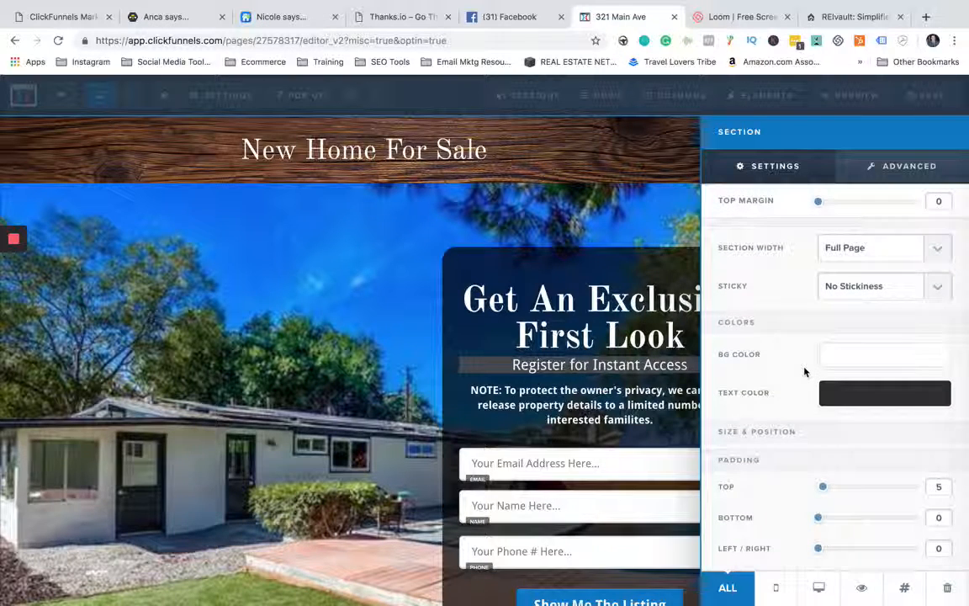
scroll(810, 358, "up", 2)
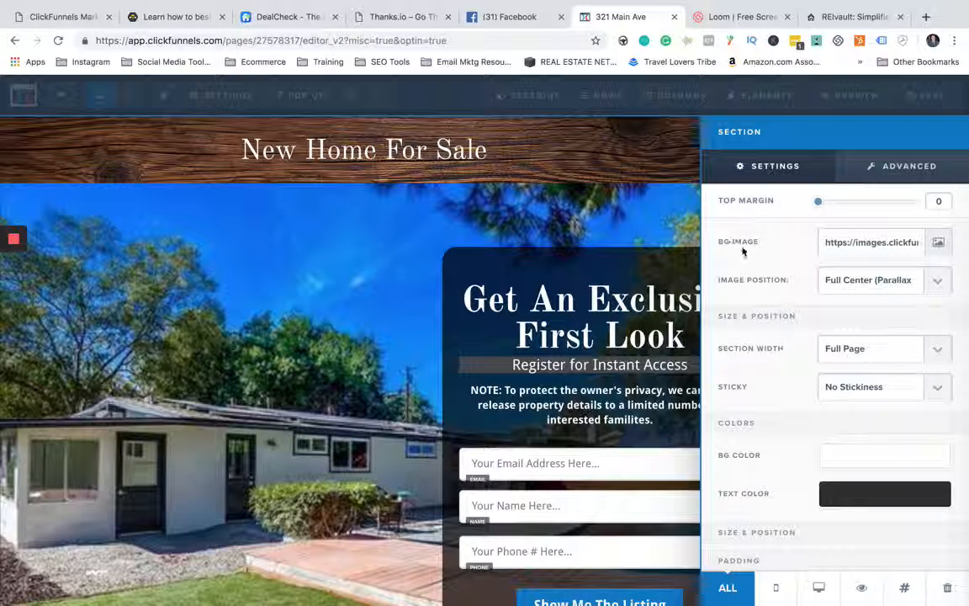
- Open the image browser for the header's background image and search Pixabay for "wood" in all styles
left_click(938, 243)
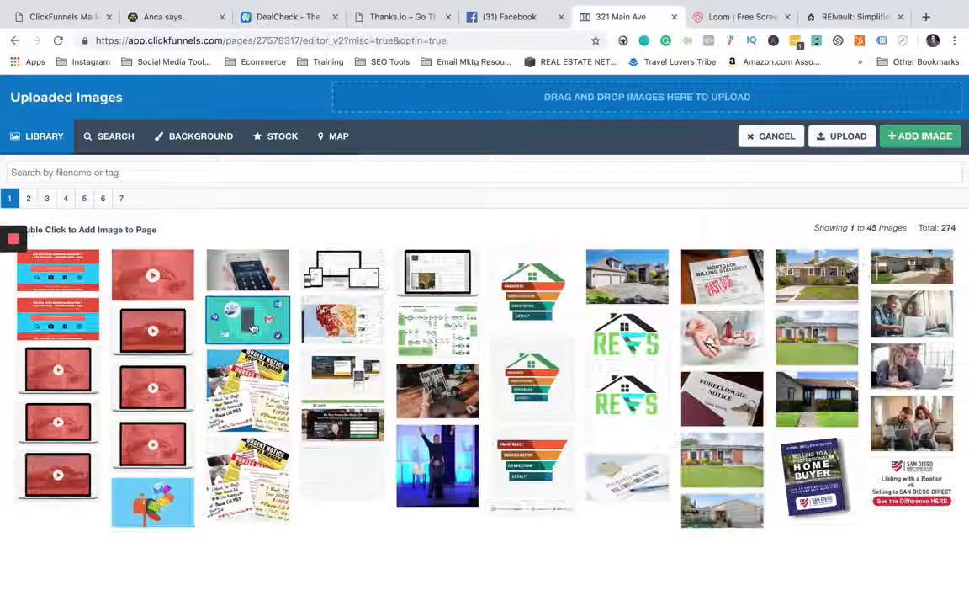
left_click(644, 99)
left_click(636, 280)
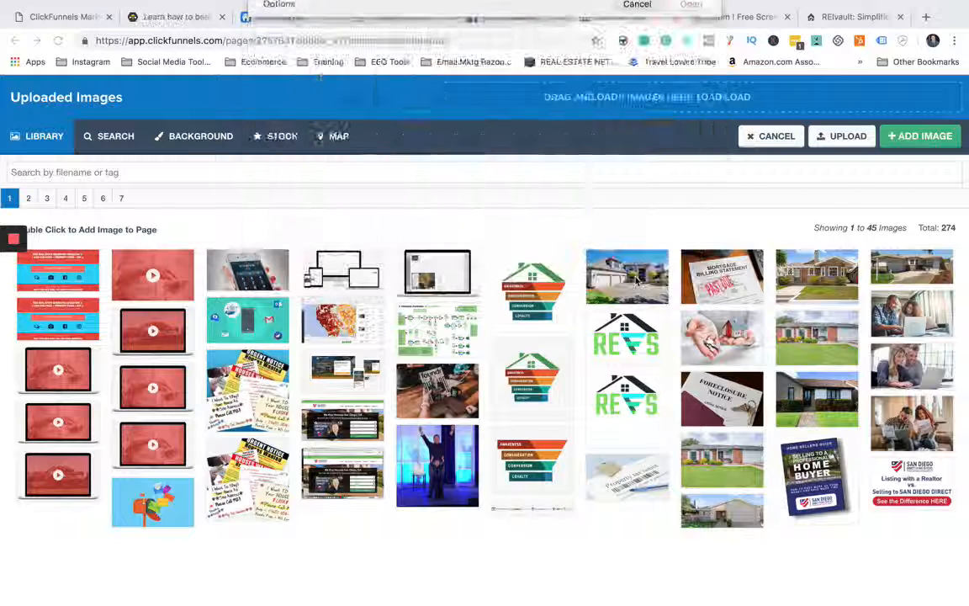
left_click(113, 134)
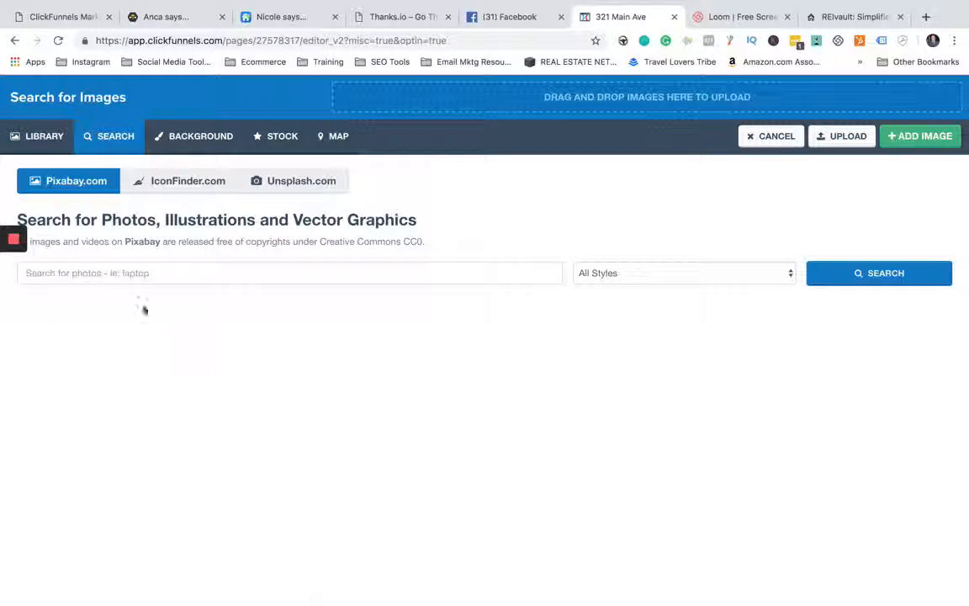
left_click(116, 272)
type("ho")
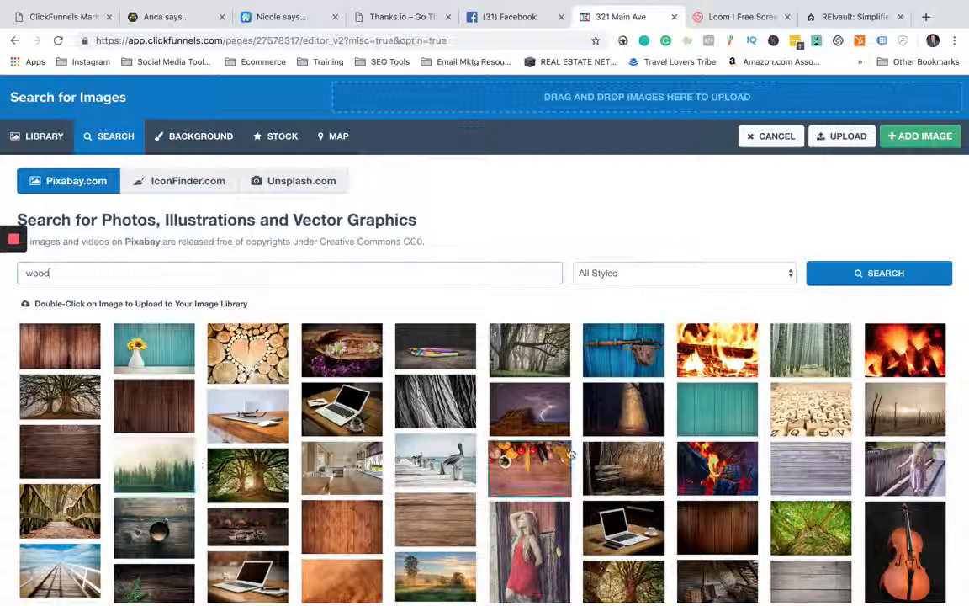
- Look over the gradient and texture background images, and leave the header section without choosing one
left_click(202, 138)
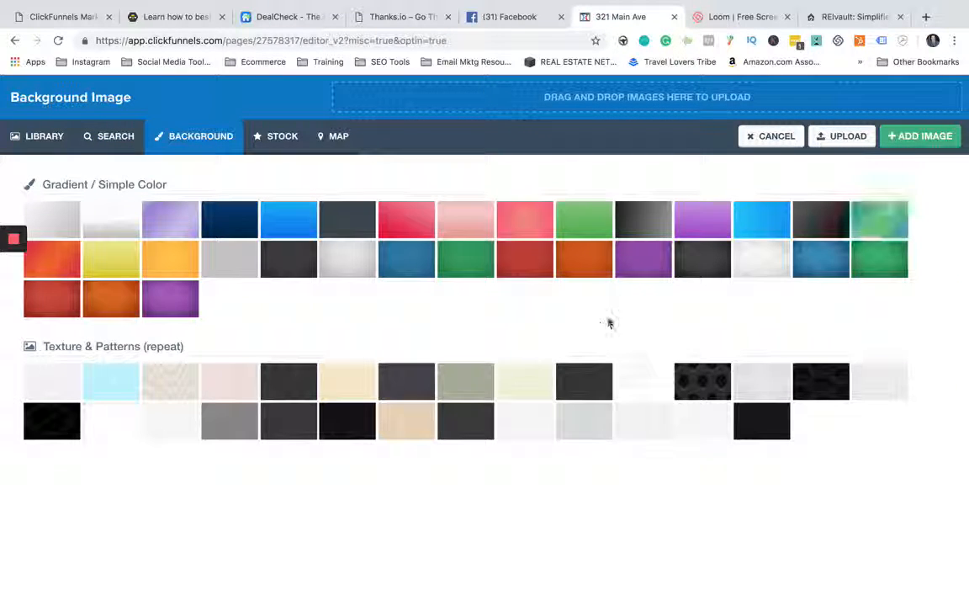
left_click(776, 137)
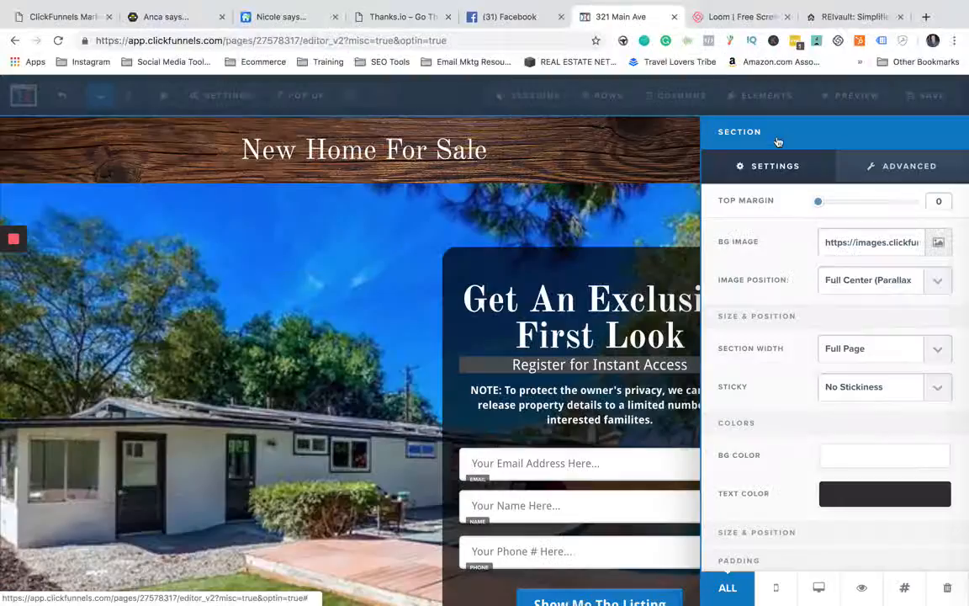
left_click(564, 158)
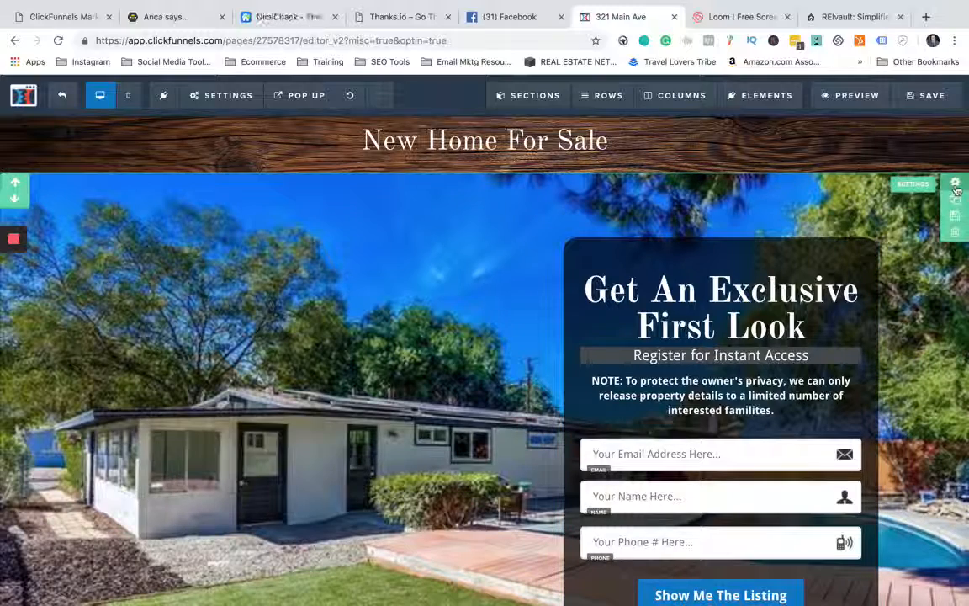
- Replace the background image of the section with the registration form with the library photo of the house with three garage doors
left_click(956, 184)
left_click(938, 244)
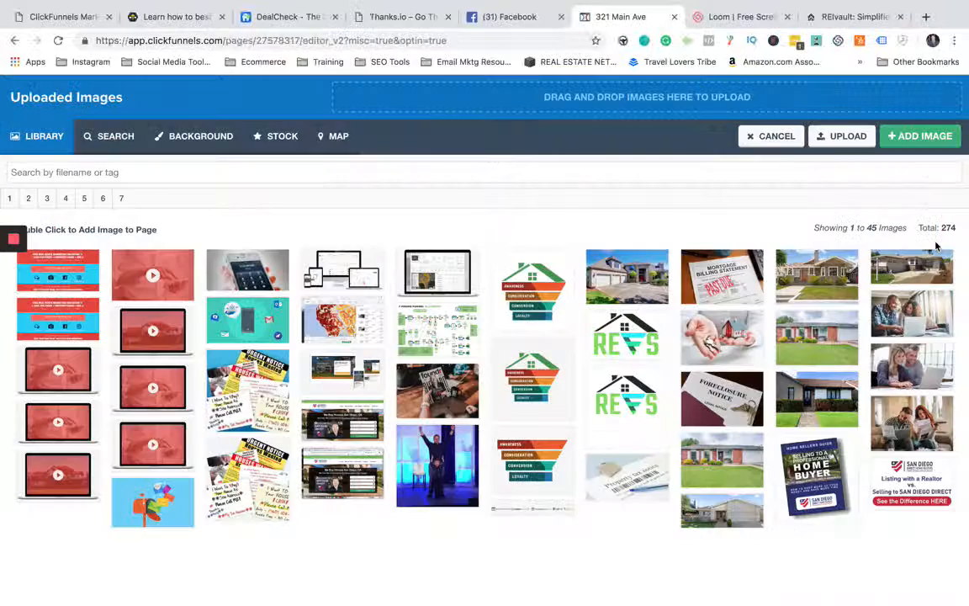
left_click(633, 278)
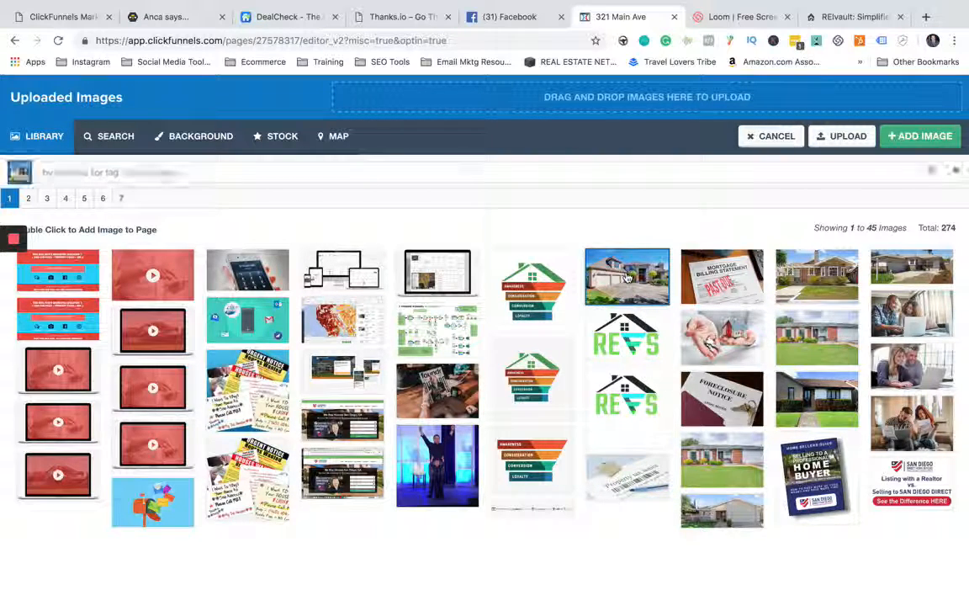
left_click(910, 141)
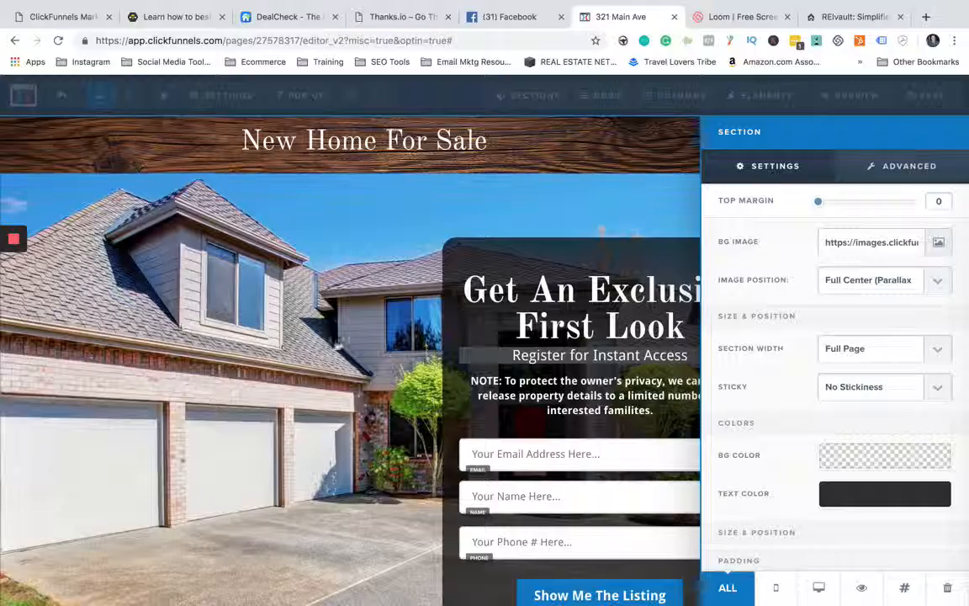
left_click(338, 344)
scroll(338, 343, "down", 3)
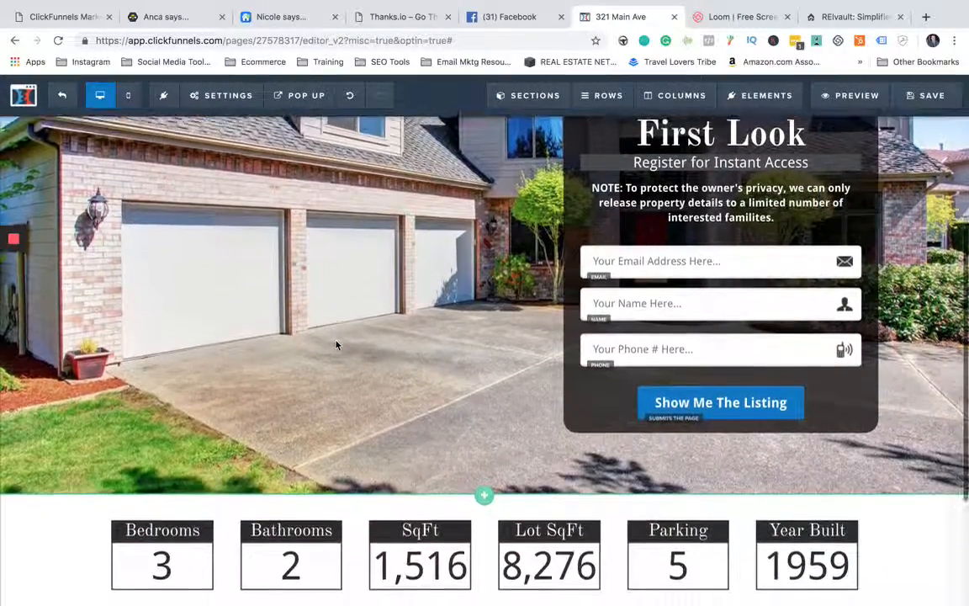
scroll(338, 343, "up", 2)
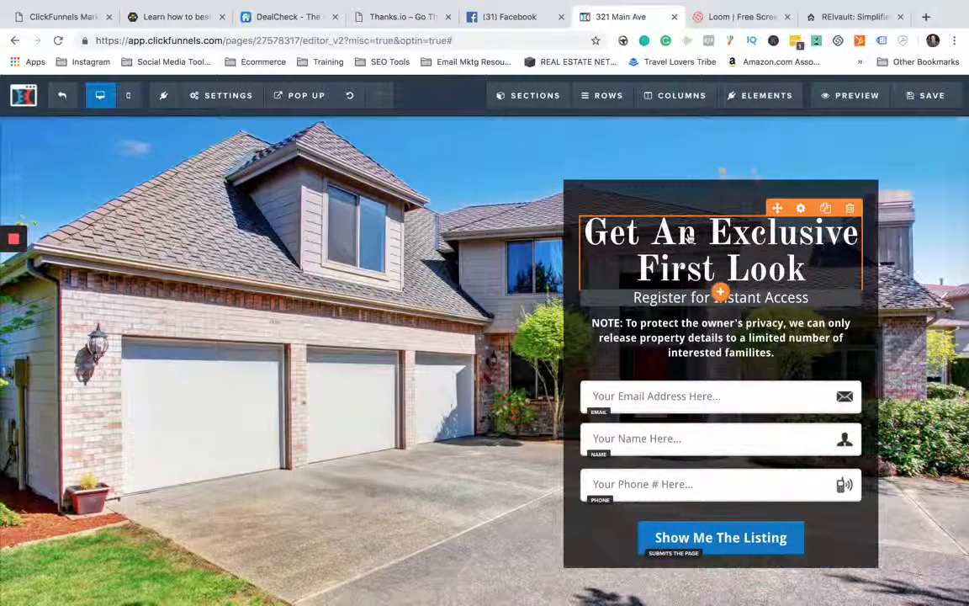
left_click(713, 245)
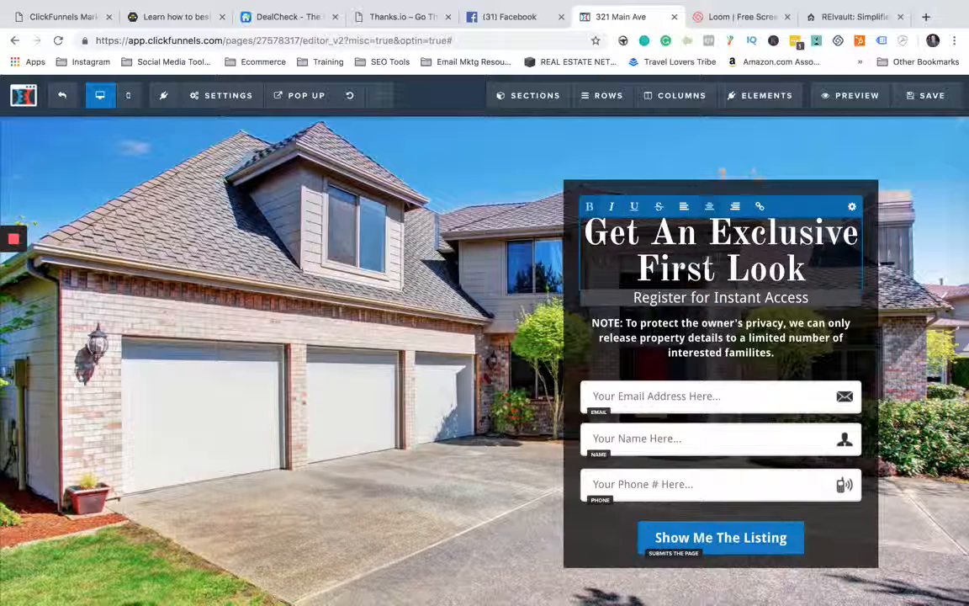
left_click(639, 267)
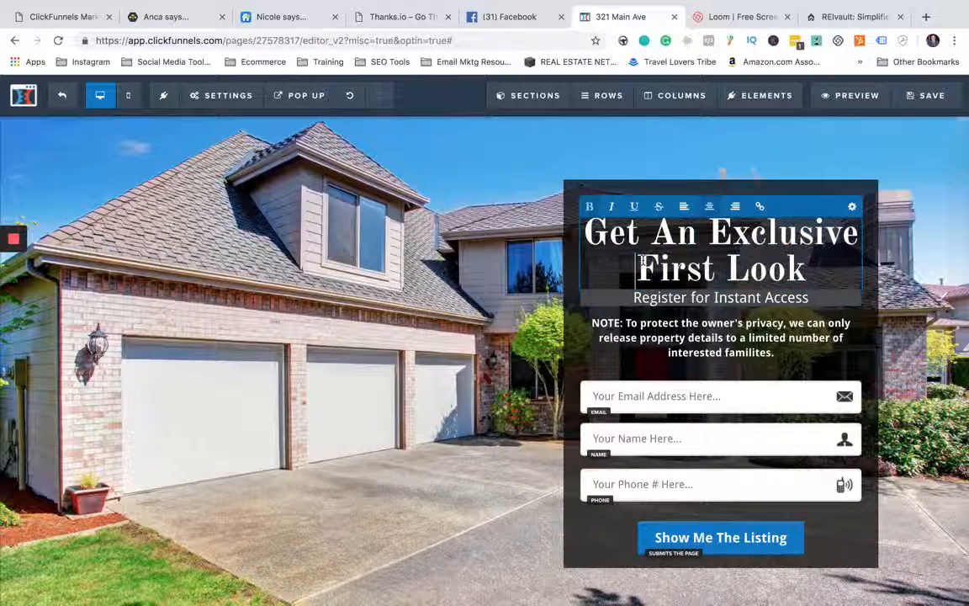
left_click(424, 270)
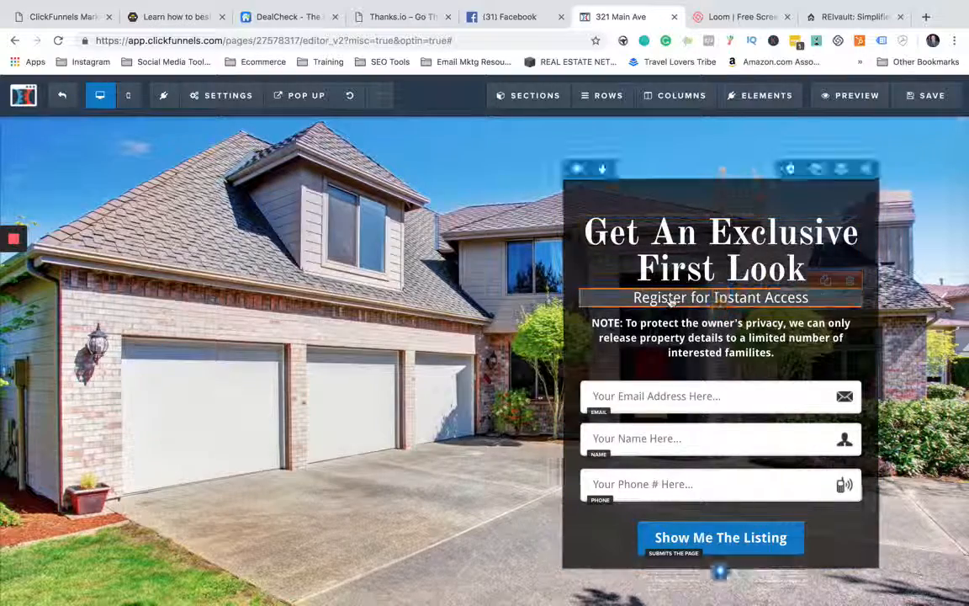
- Add an Input element directly below the phone field in the registration form
scroll(589, 328, "down", 2)
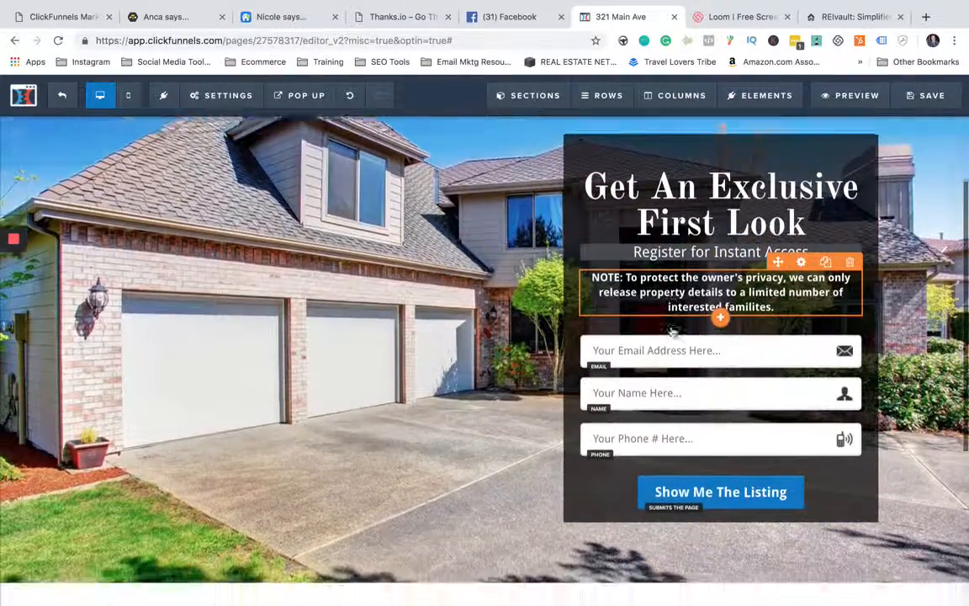
scroll(545, 318, "down", 1)
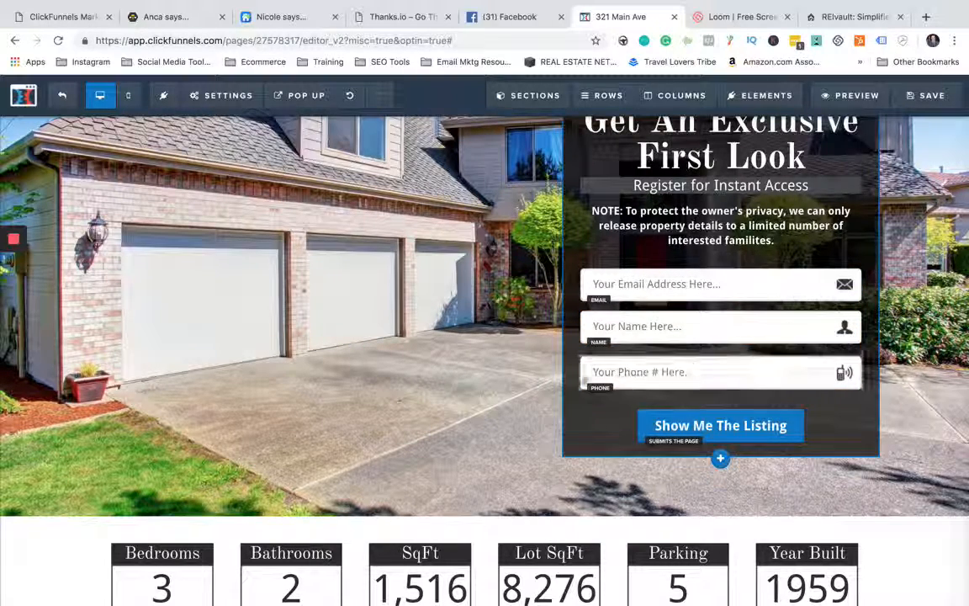
scroll(568, 365, "down", 1)
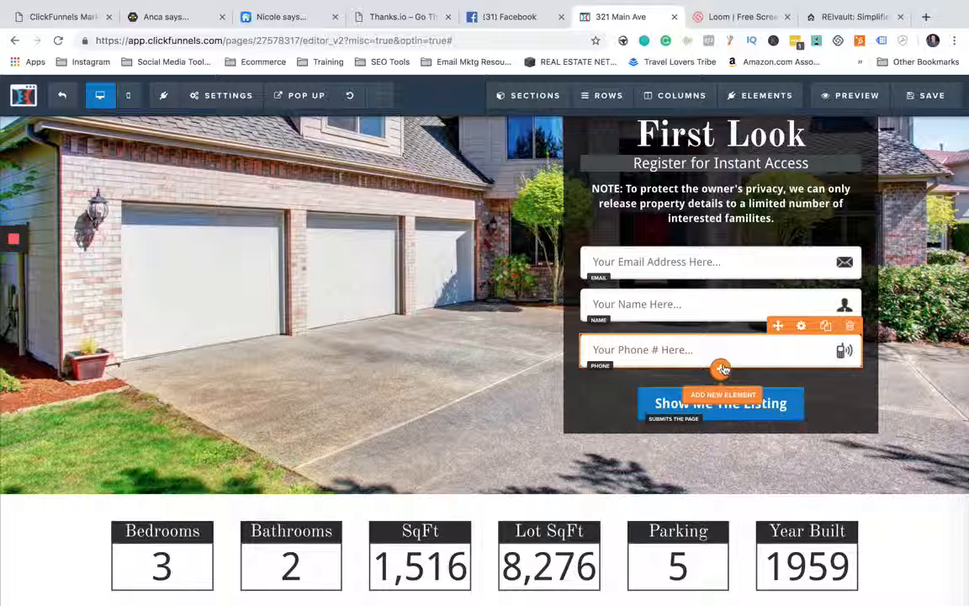
left_click(723, 369)
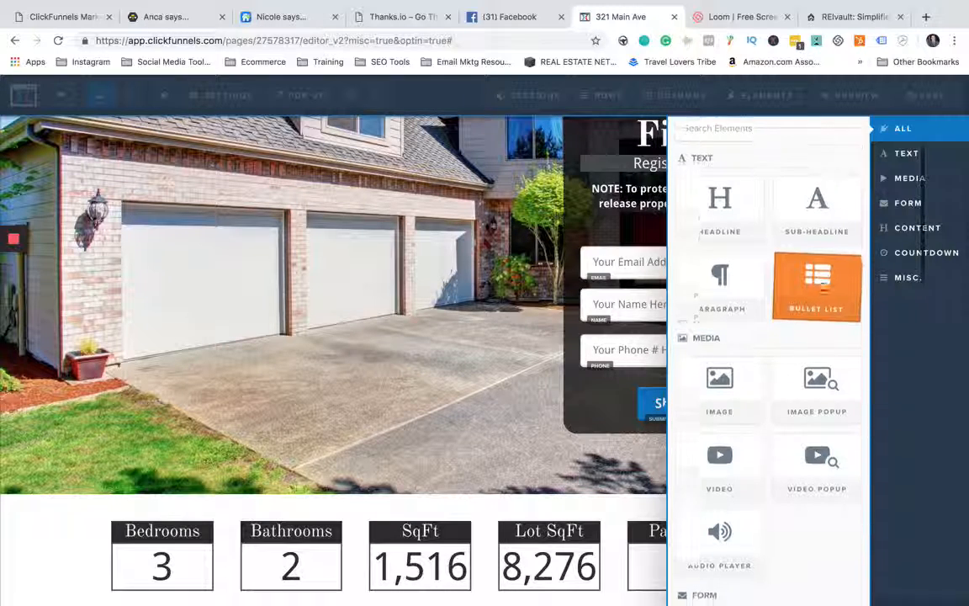
scroll(820, 287, "down", 2)
scroll(719, 319, "down", 1)
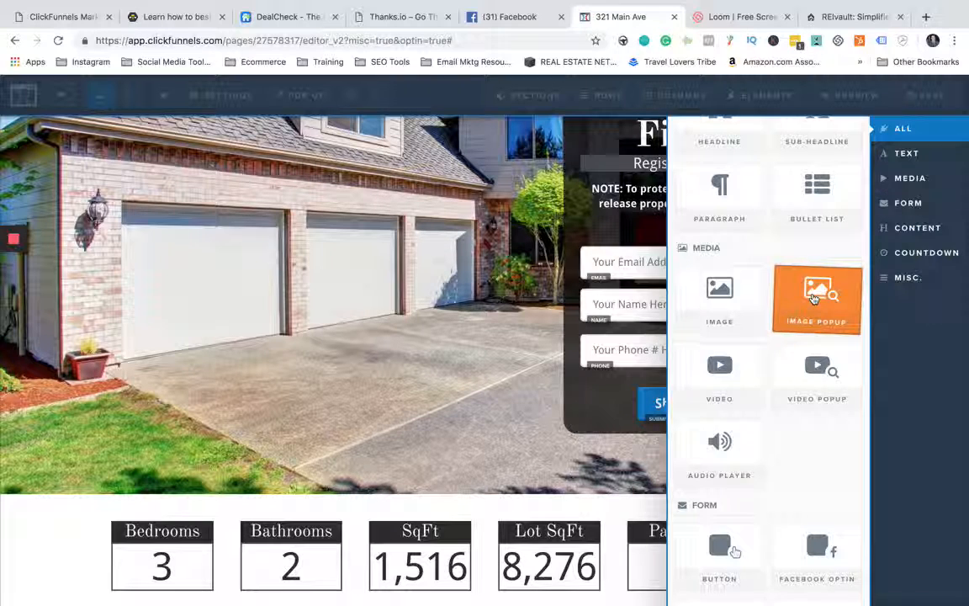
scroll(813, 299, "down", 1)
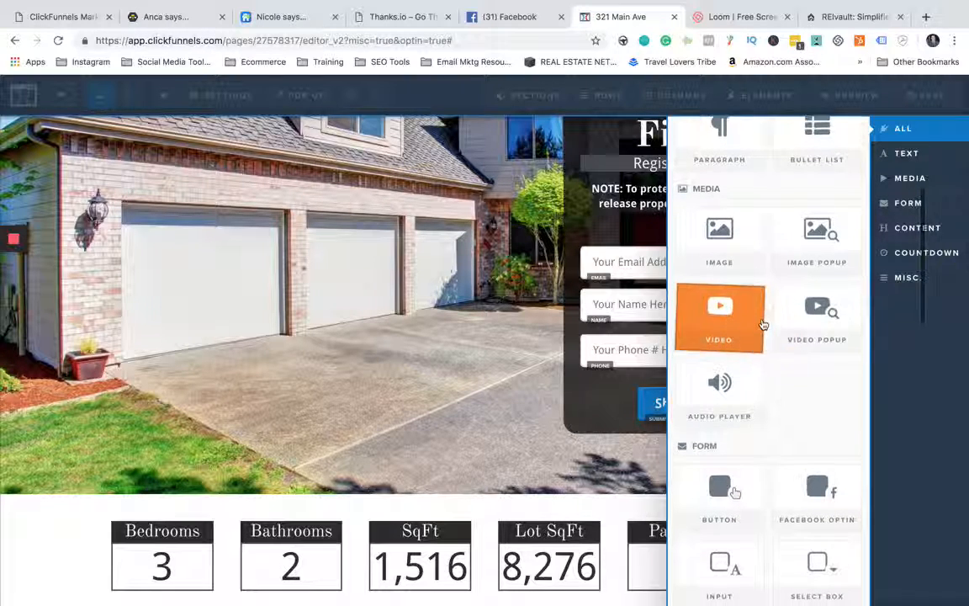
scroll(762, 323, "down", 3)
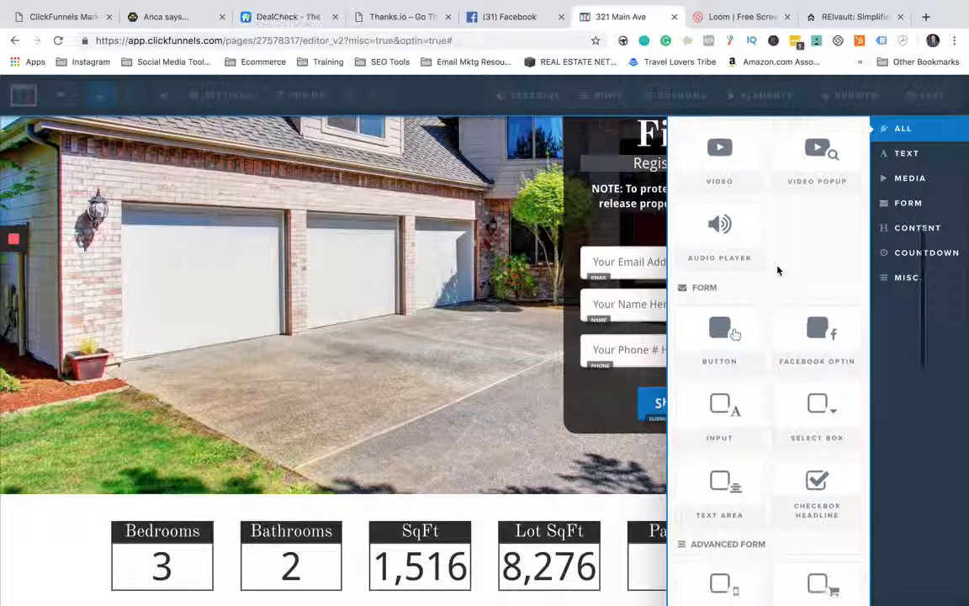
scroll(778, 270, "down", 2)
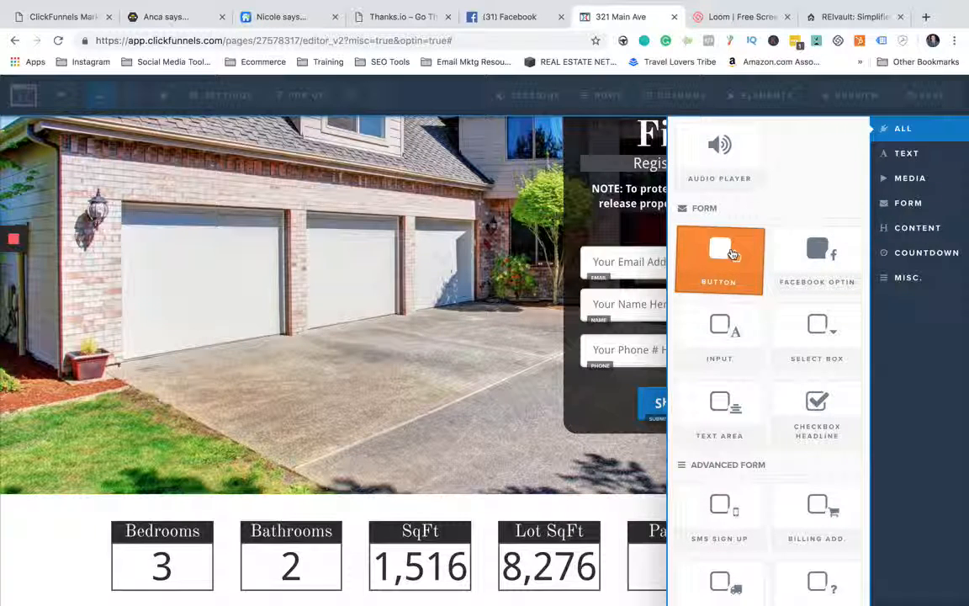
scroll(732, 252, "down", 2)
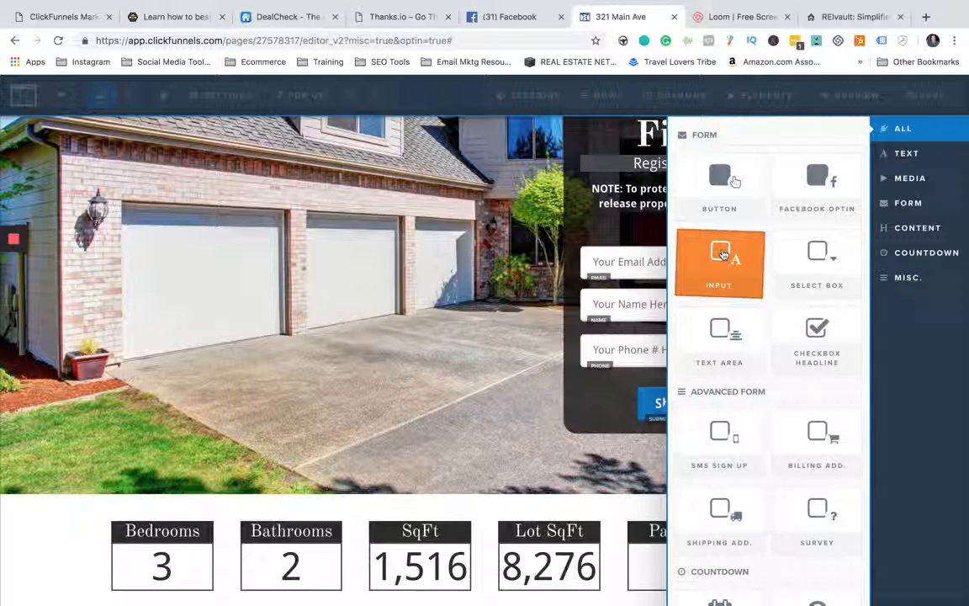
left_click(722, 255)
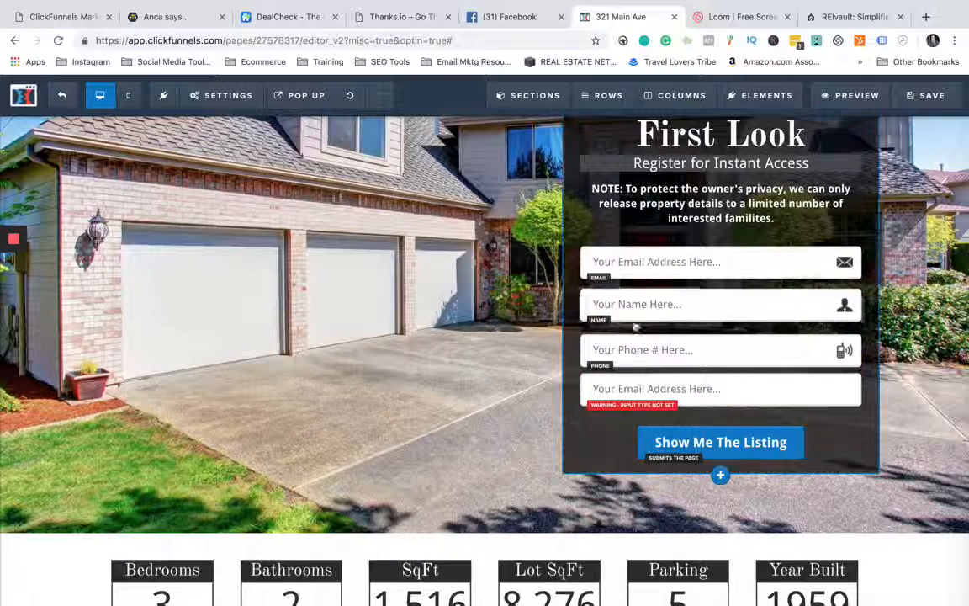
- Set the new input field below the phone field to type Address with the placeholder text "Your Address Here..."
left_click(748, 390)
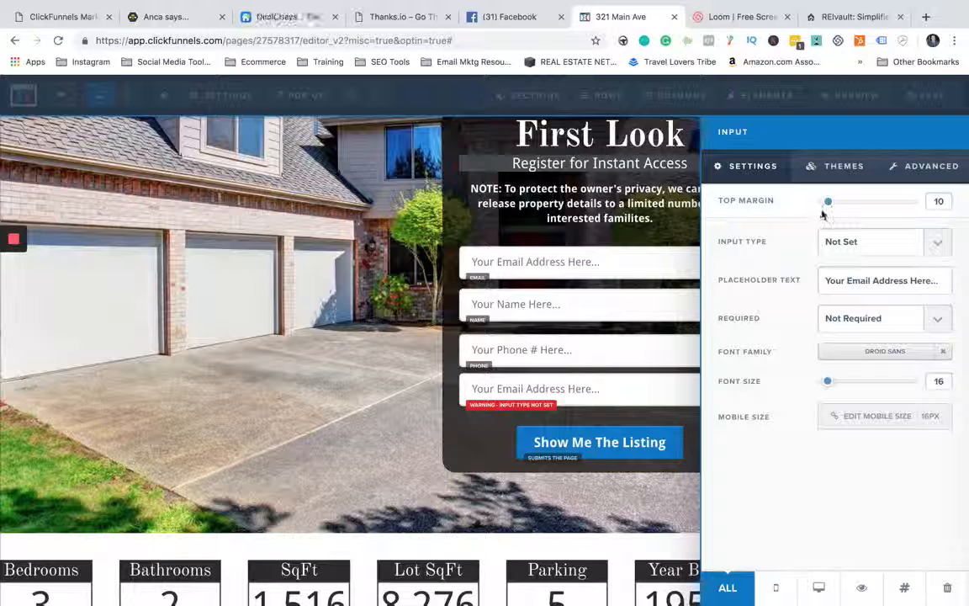
mouse_move(830, 204)
left_mouse_down()
mouse_move(844, 202)
mouse_move(829, 204)
left_mouse_up()
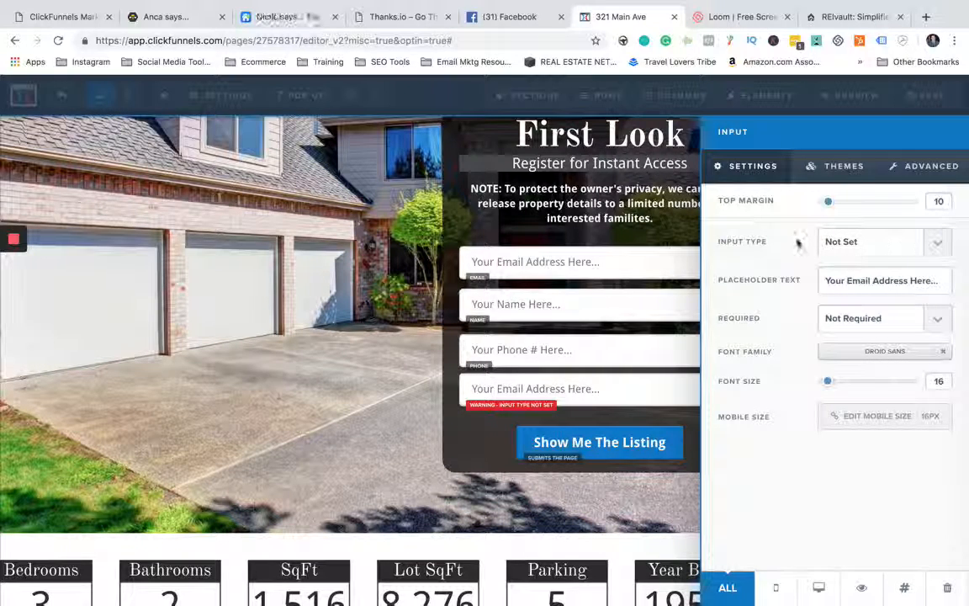
left_click(897, 247)
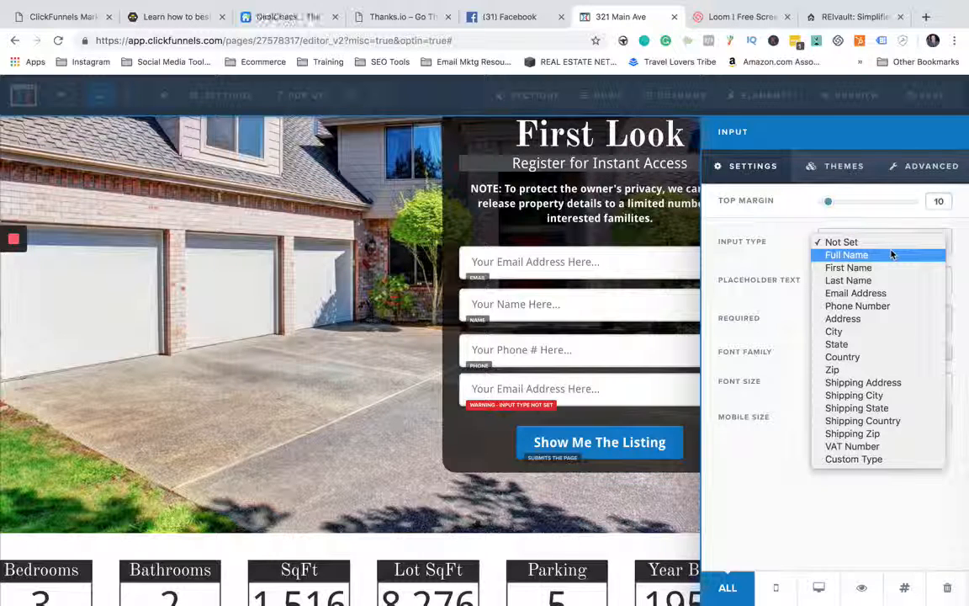
left_click(875, 318)
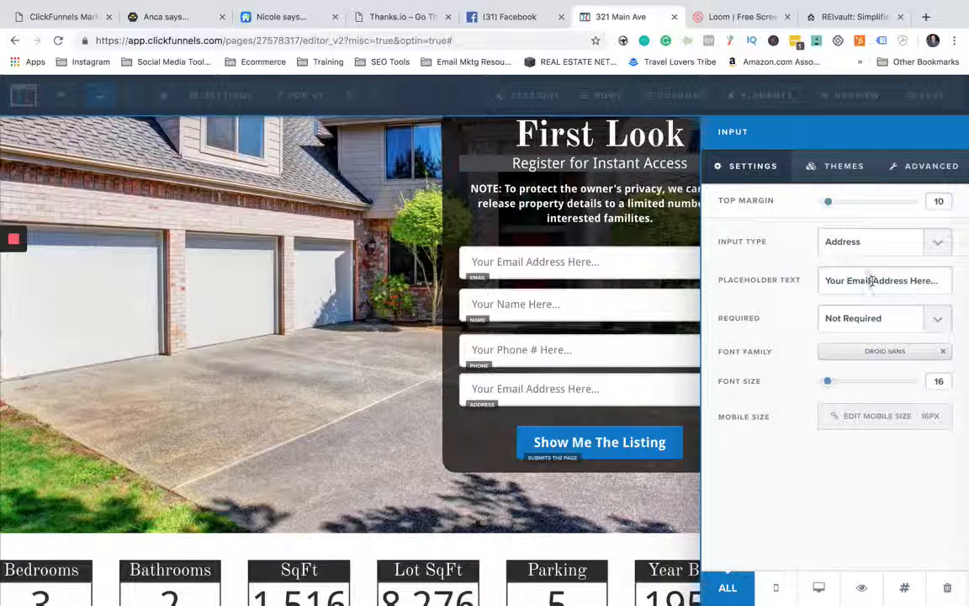
key("BackSpace")
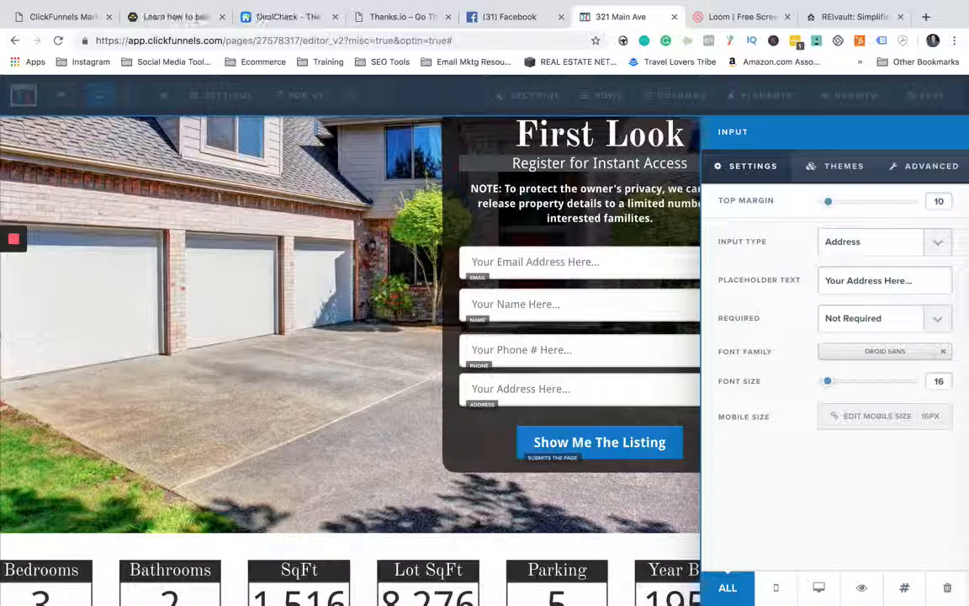
- Review the address field's required and font family options, and set its font size to 18
left_click(887, 318)
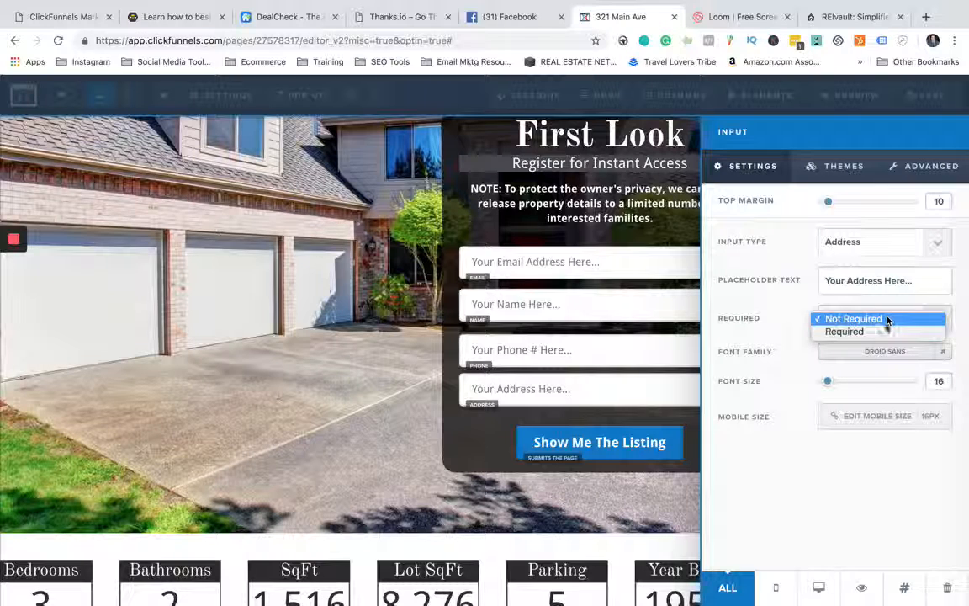
left_click(793, 302)
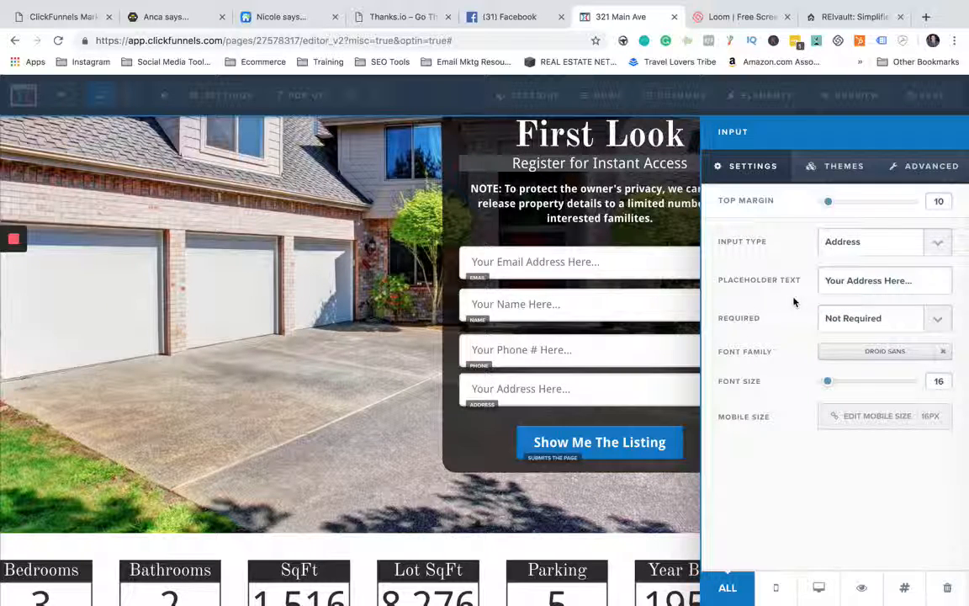
left_click(898, 352)
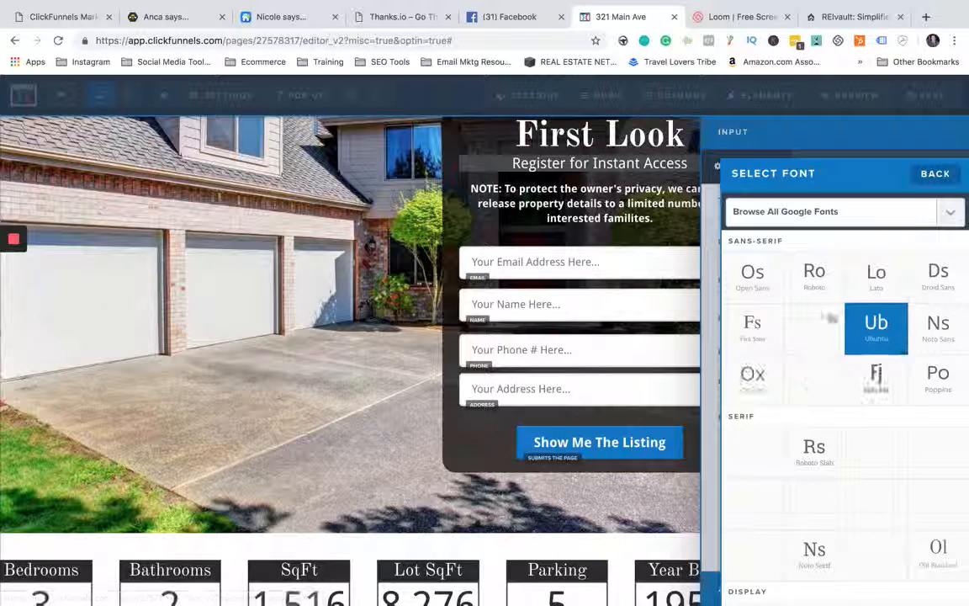
left_click(935, 175)
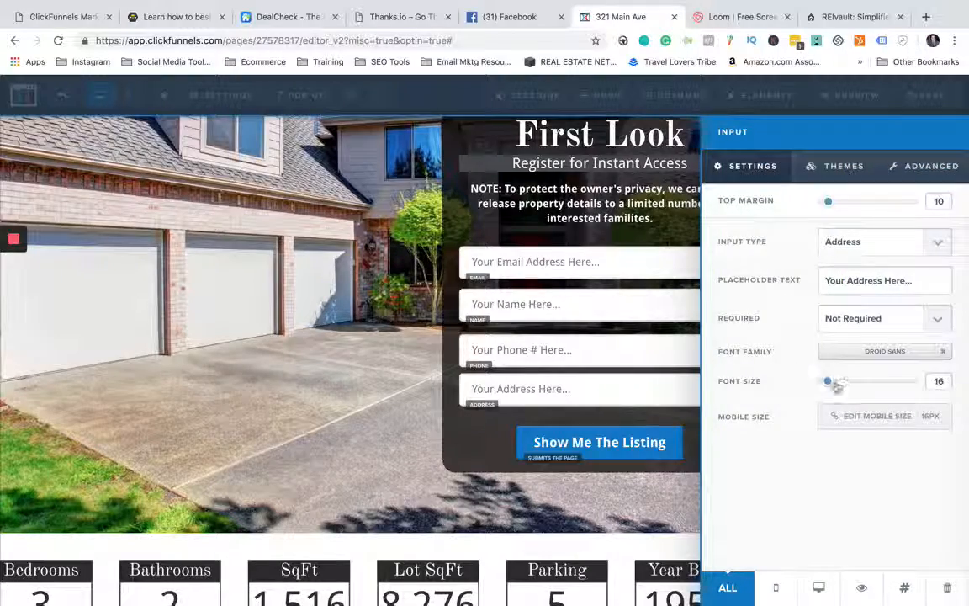
mouse_move(830, 383)
left_mouse_down()
mouse_move(859, 383)
mouse_move(832, 385)
left_mouse_up()
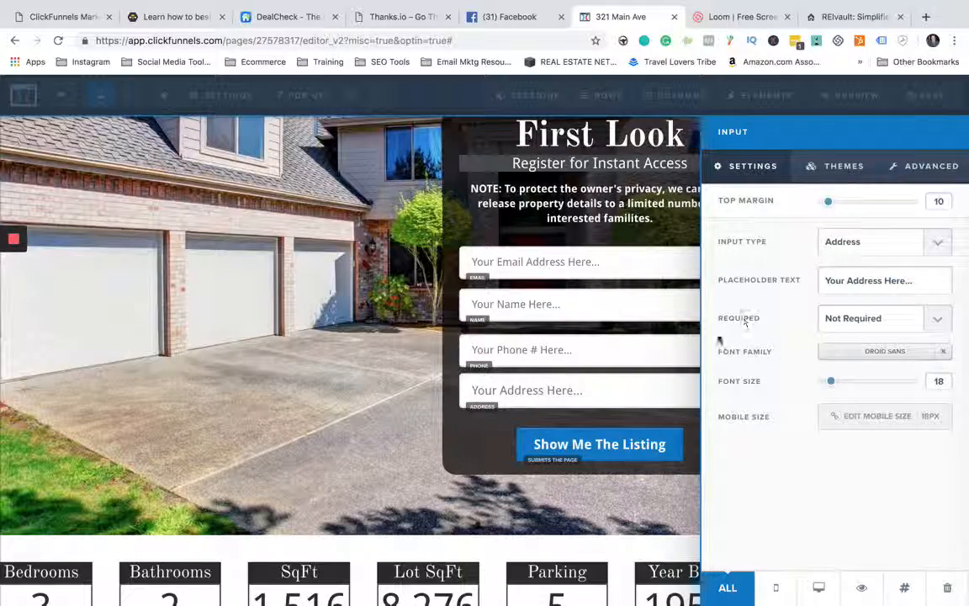
left_click(330, 321)
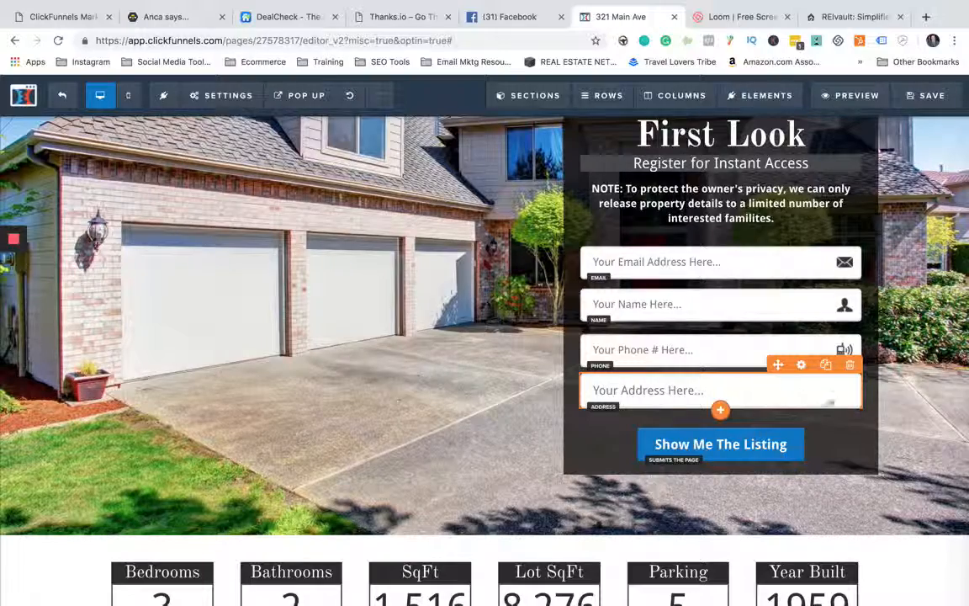
- Delete the address field from the registration form
left_click(850, 367)
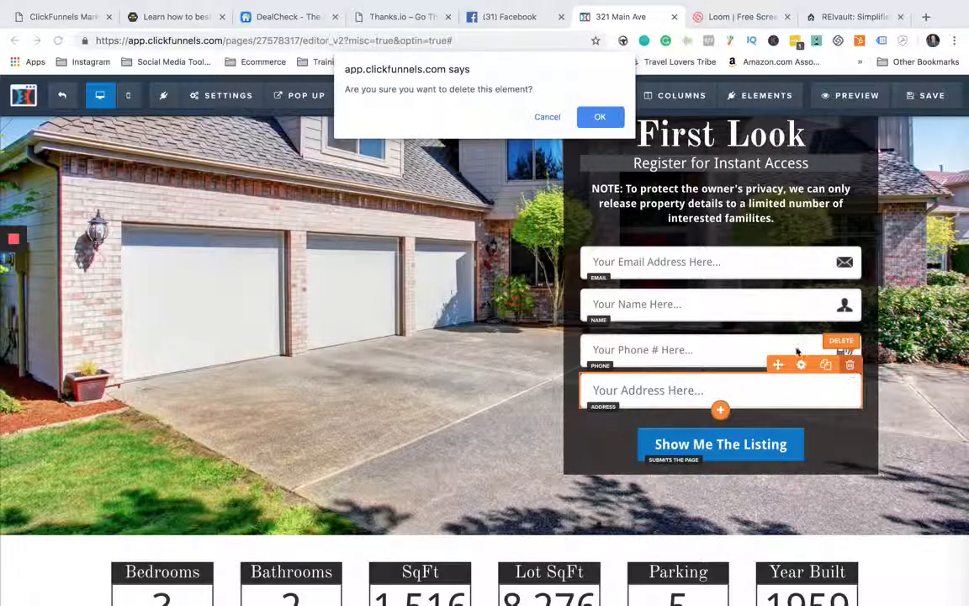
left_click(600, 117)
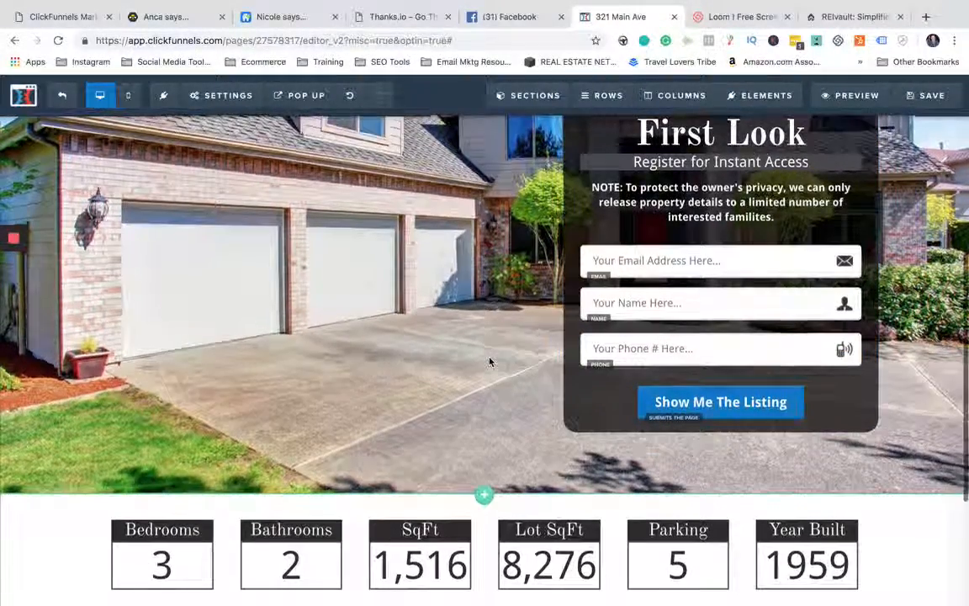
- Change the text of the registration form's submit button to "Show Me The Property!"
scroll(690, 356, "down", 1)
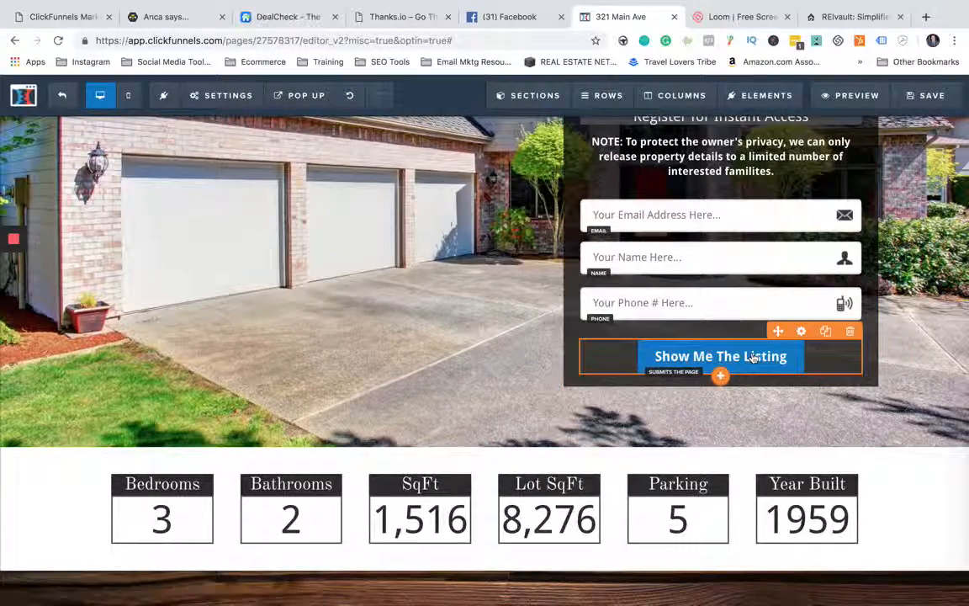
left_click(755, 358)
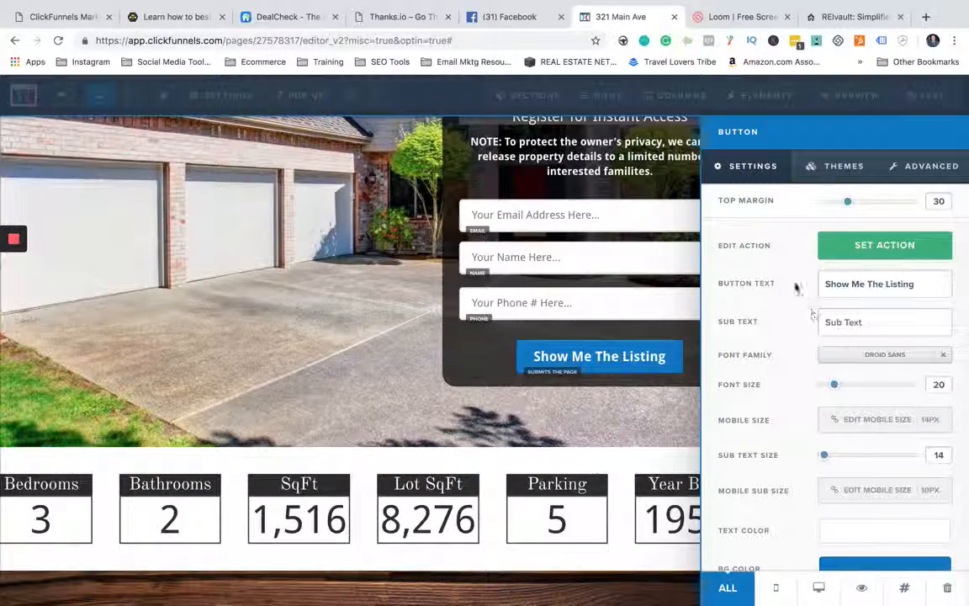
left_click_drag(917, 284, 823, 283)
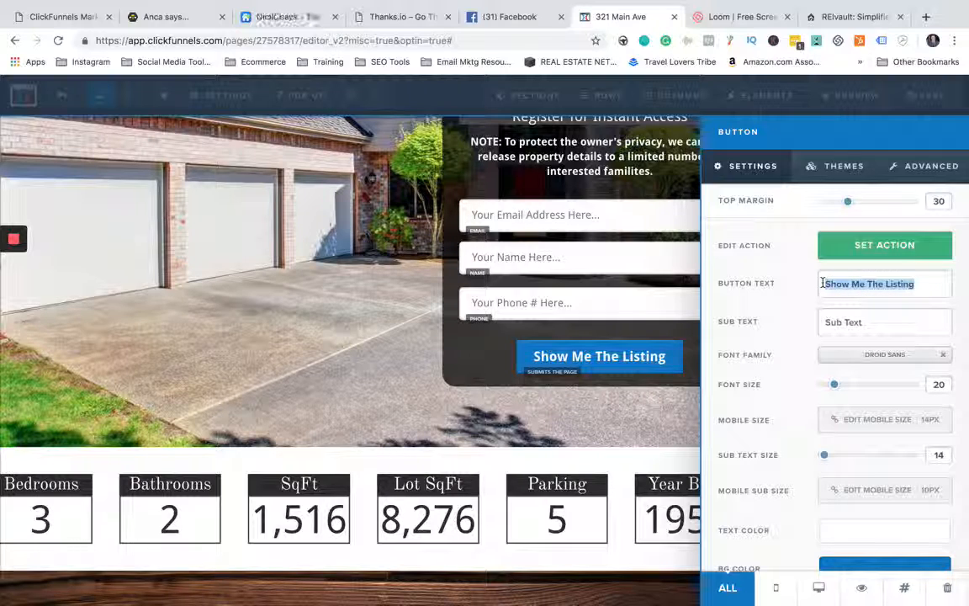
key("BackSpace")
type("Sub")
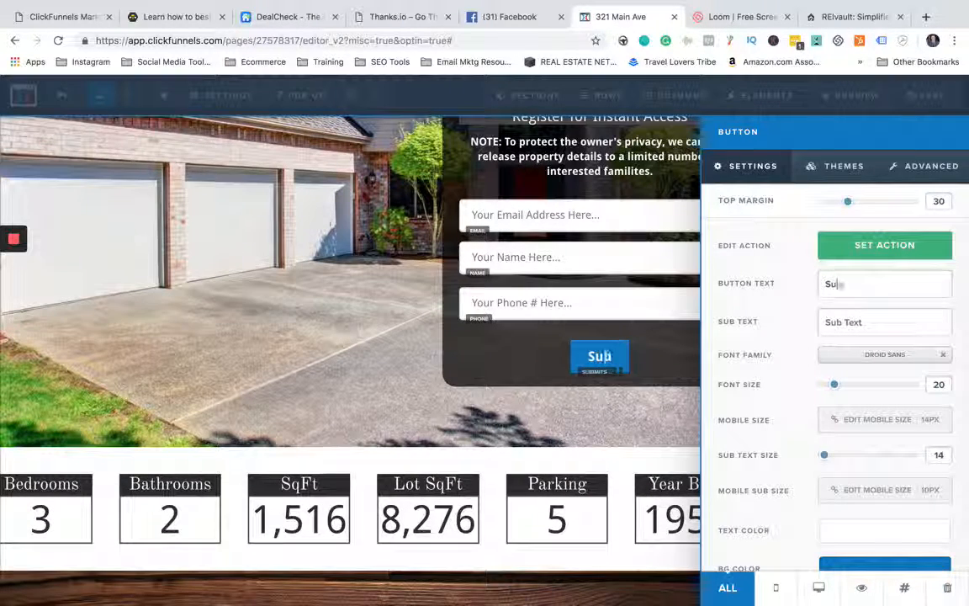
type("mit")
key("BackSpace")
key("BackSpace")
key("BackSpace")
key("BackSpace")
key("BackSpace")
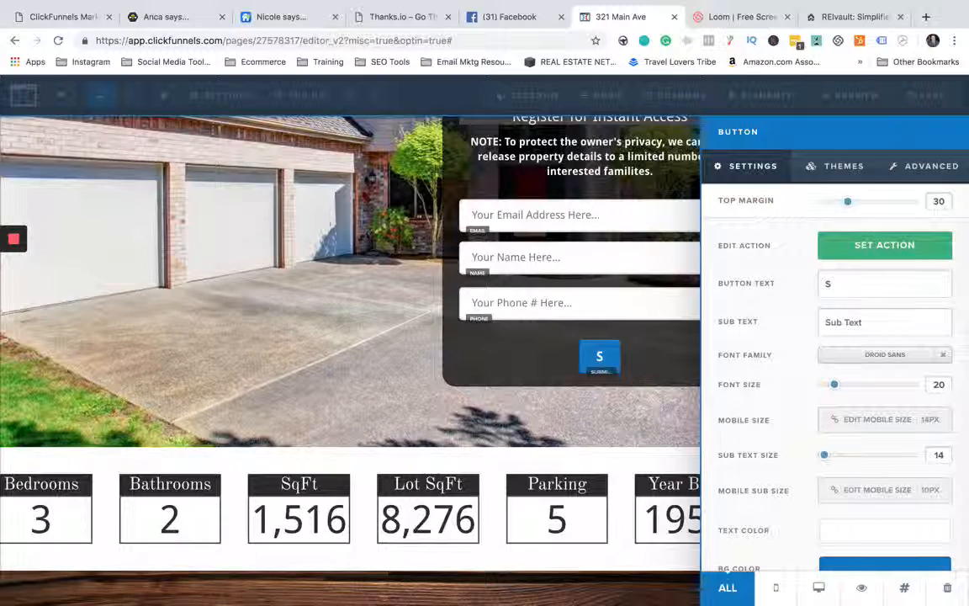
type("how Me ")
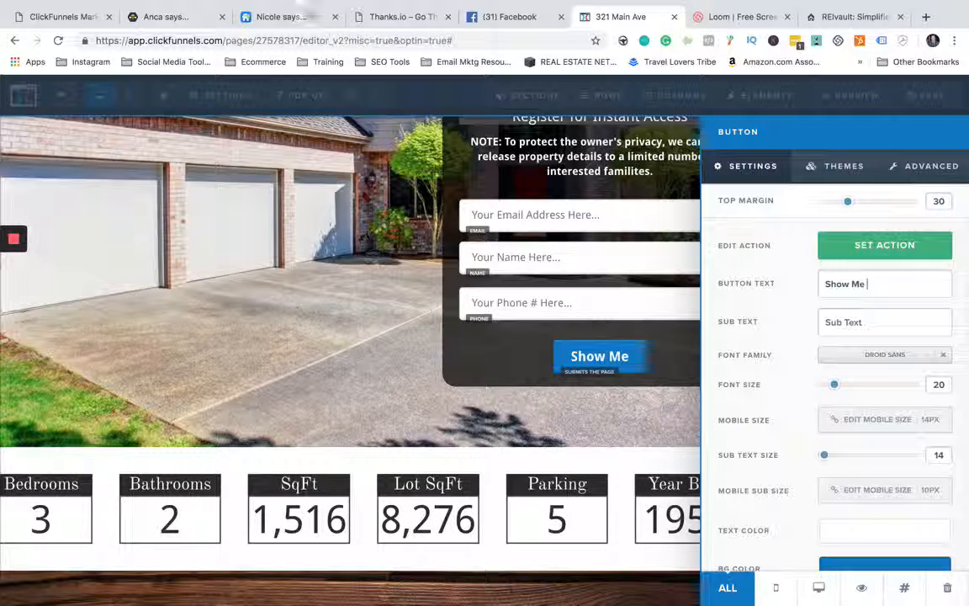
type("The")
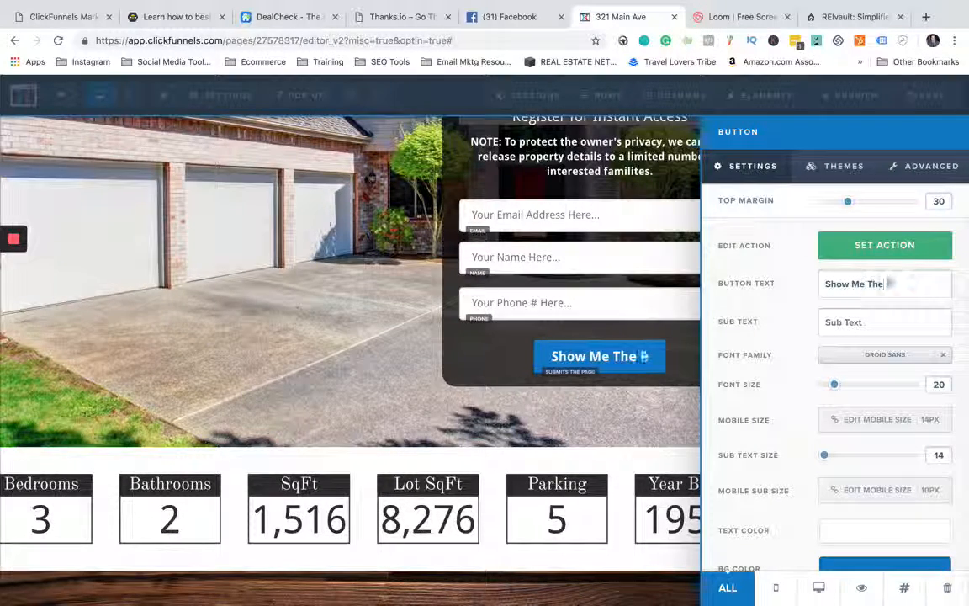
type(" Property!")
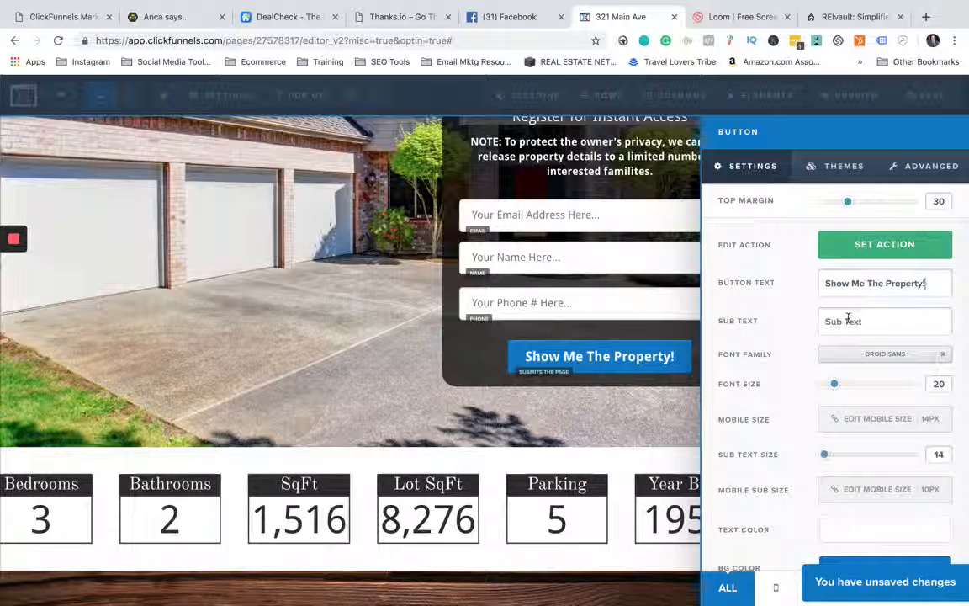
- Examine the submit button's action, colour themes, advanced styles and button effect options, and leave its settings
left_click(868, 247)
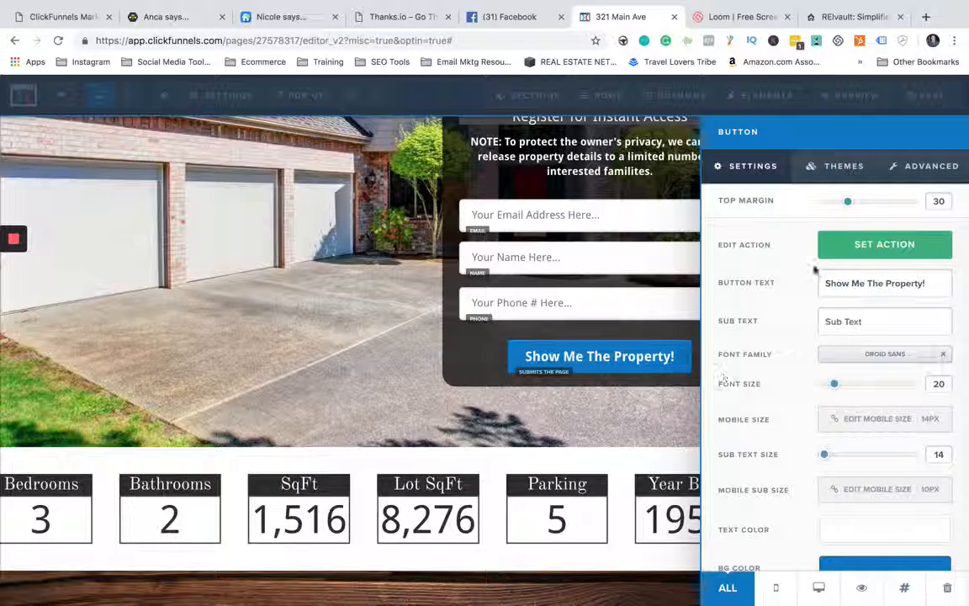
left_click(837, 166)
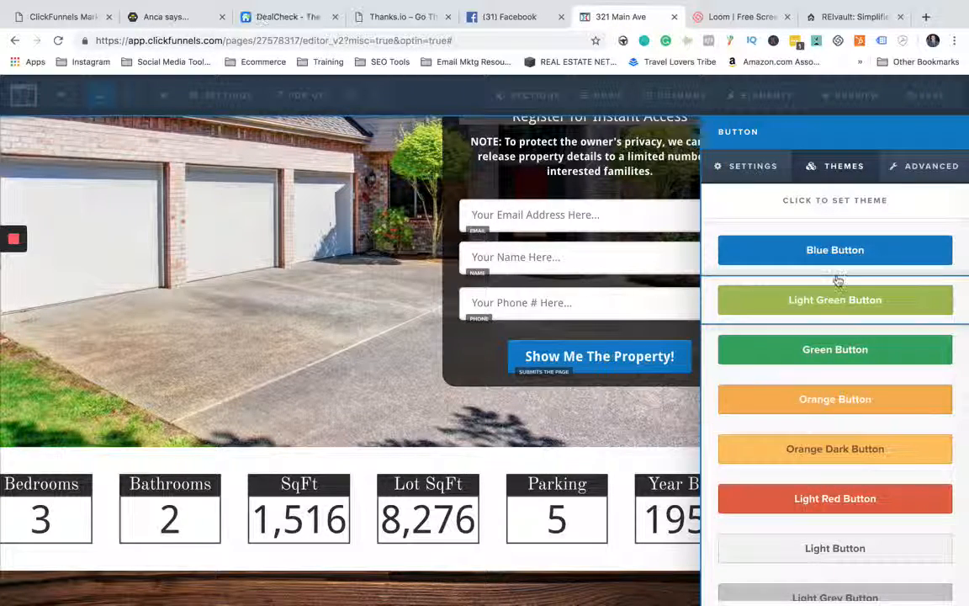
scroll(833, 383, "down", 4)
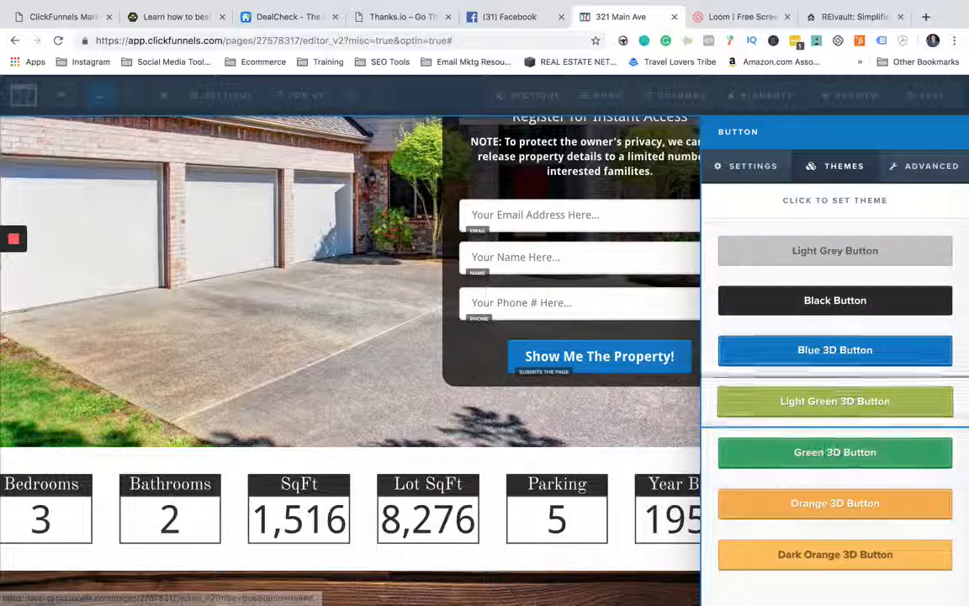
left_click(920, 165)
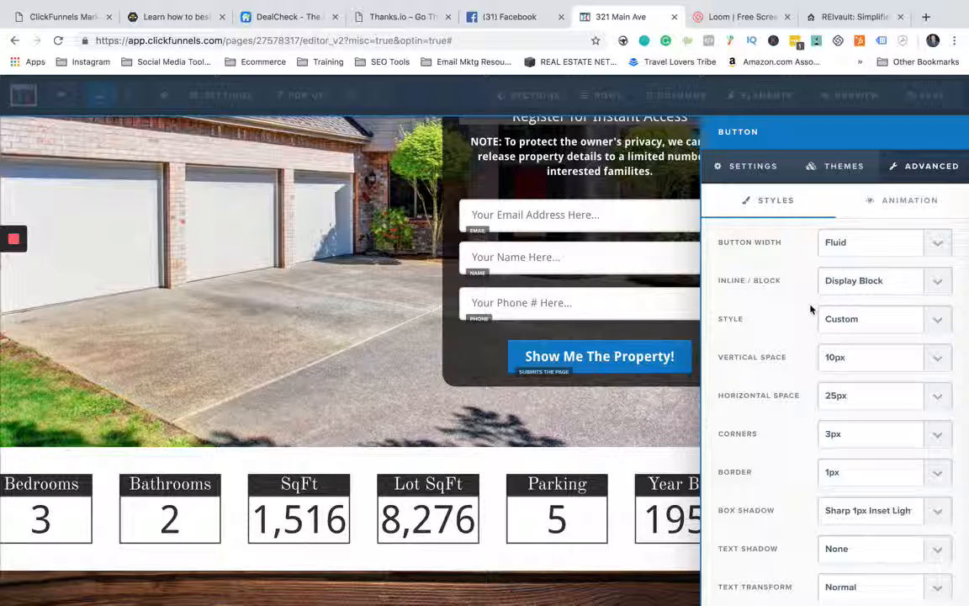
scroll(810, 308, "down", 2)
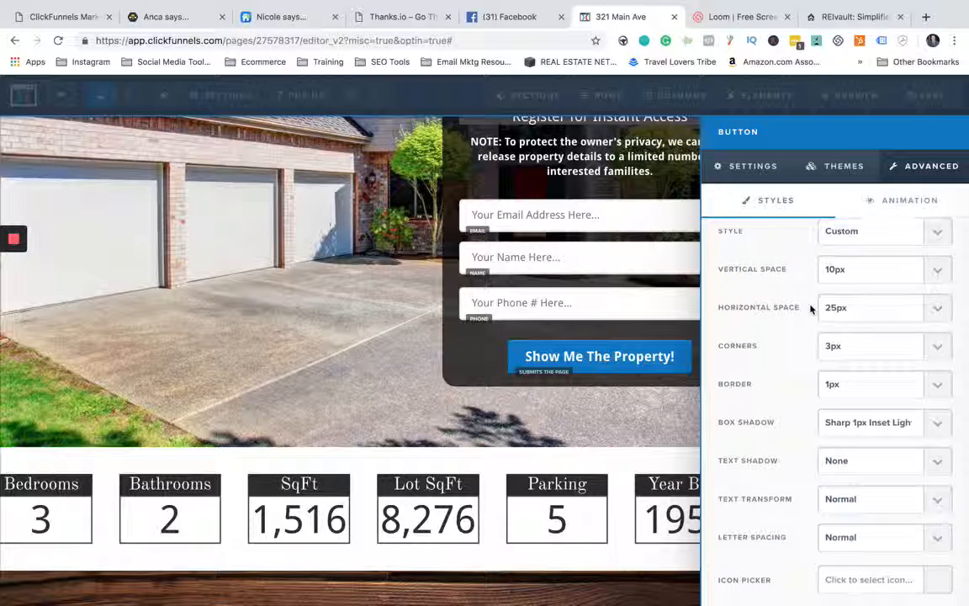
scroll(811, 308, "down", 3)
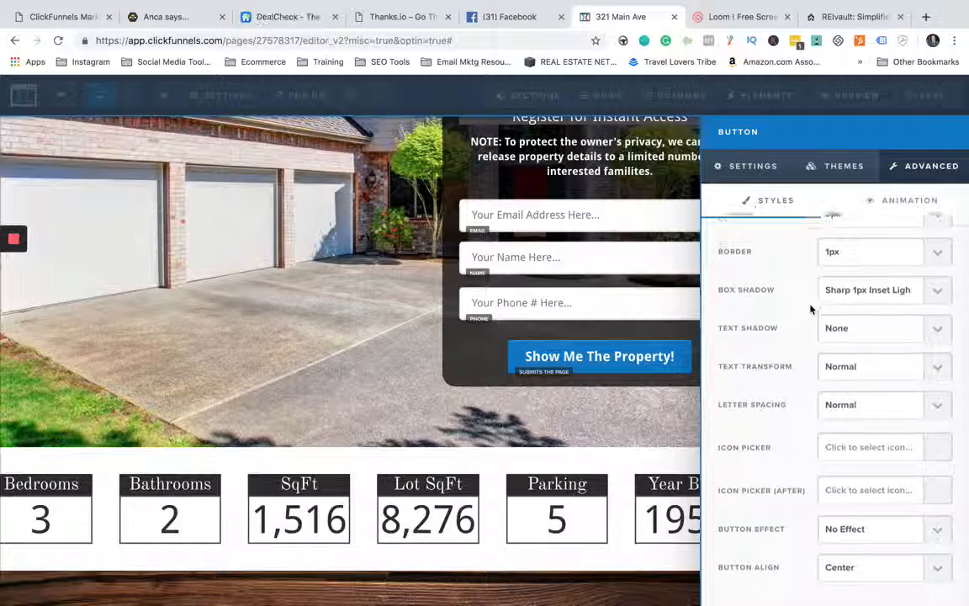
left_click(919, 532)
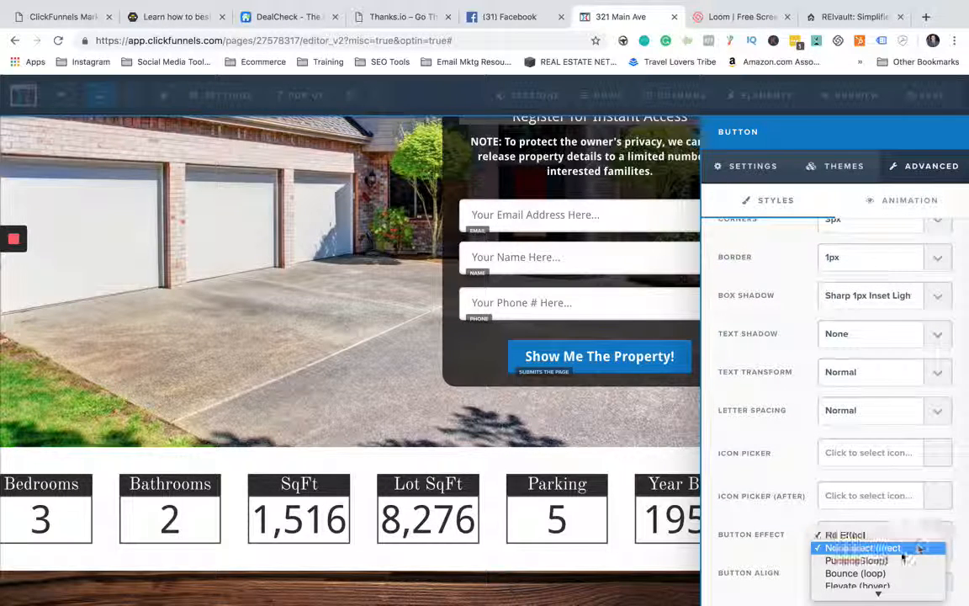
left_click(783, 450)
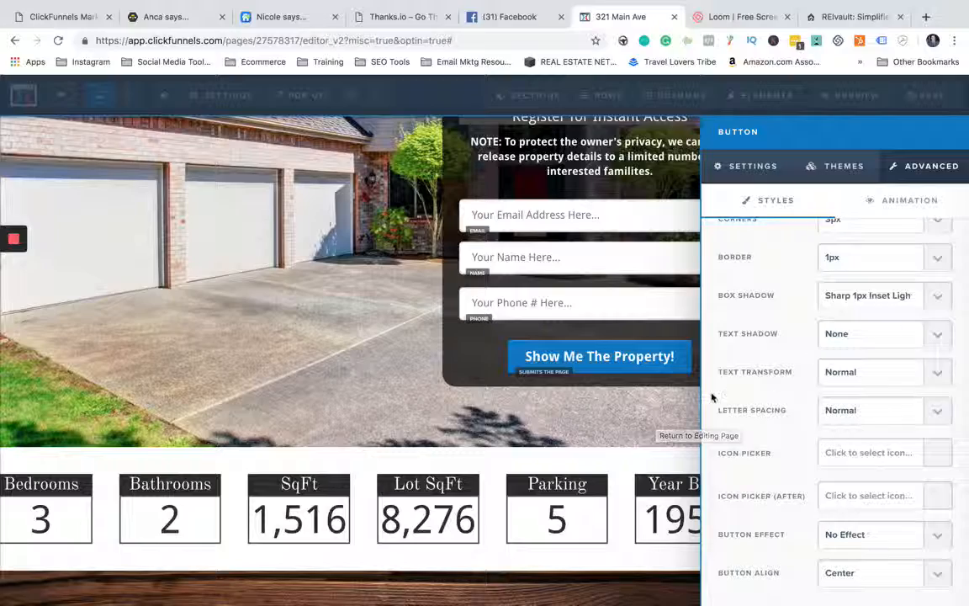
left_click(359, 321)
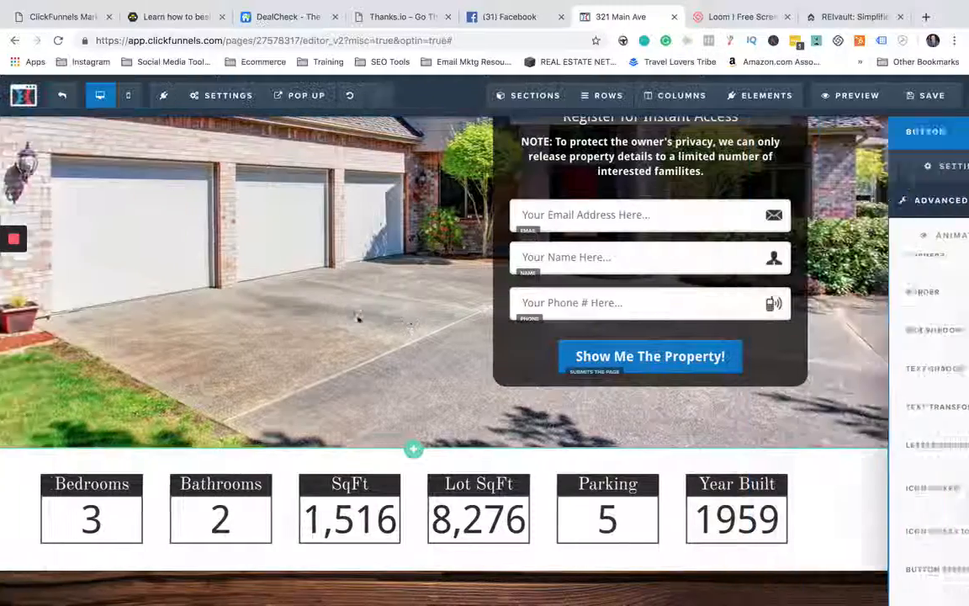
- Try 4 and 5 as the Bedrooms value in the property facts row, and set it back to 3
scroll(447, 327, "down", 2)
scroll(216, 372, "down", 1)
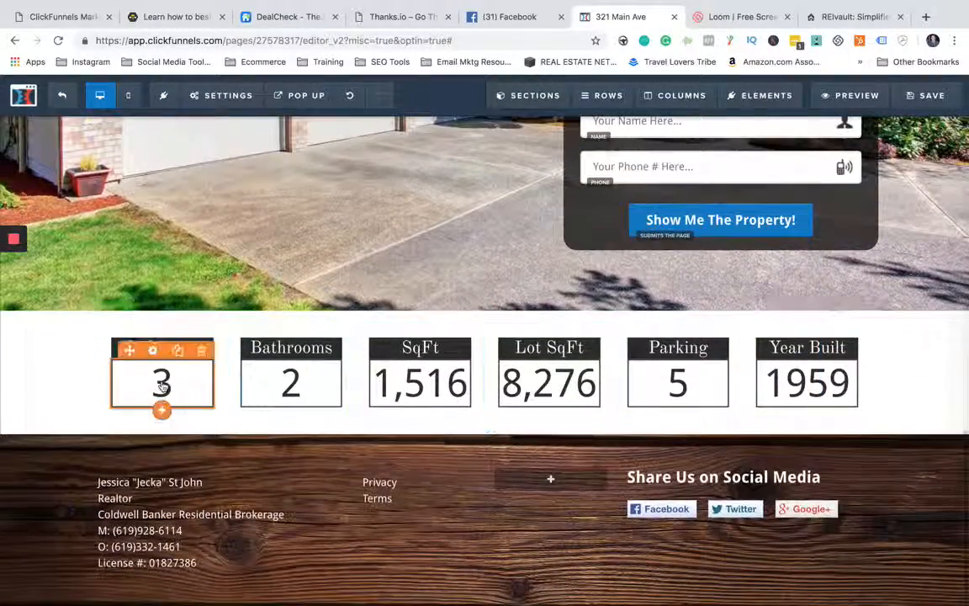
left_click(168, 383)
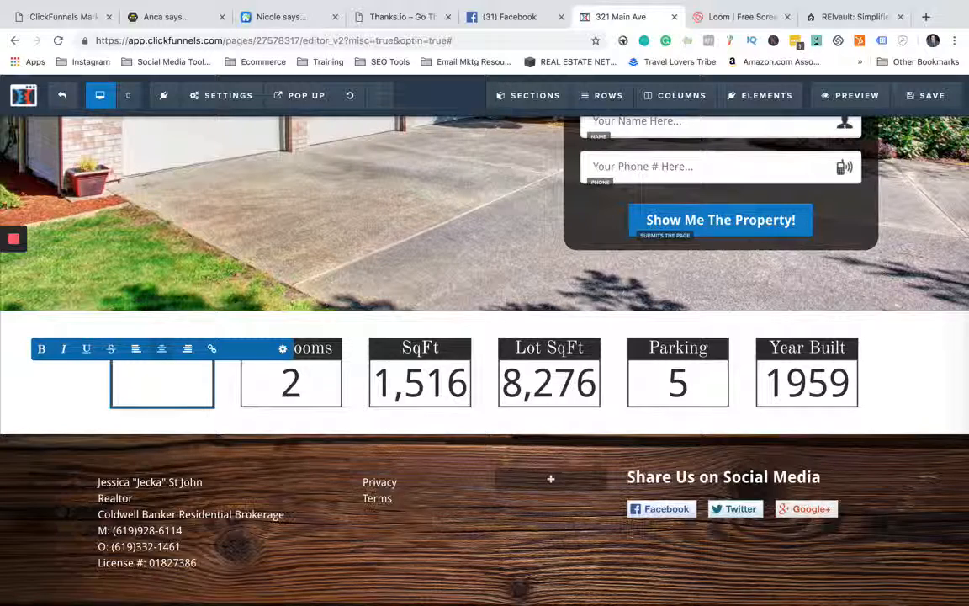
type("4")
key("BackSpace")
type("5")
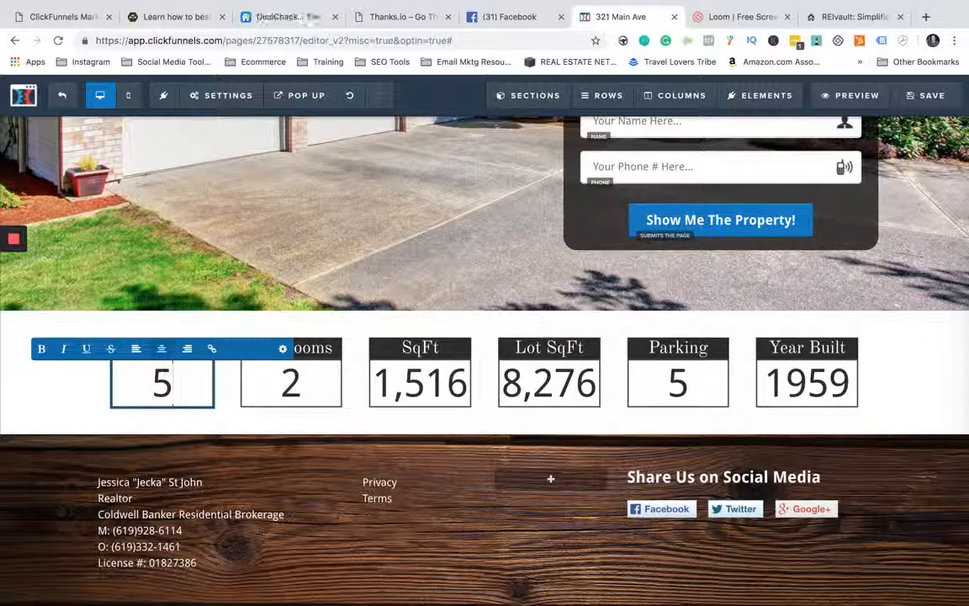
key("BackSpace")
type("3")
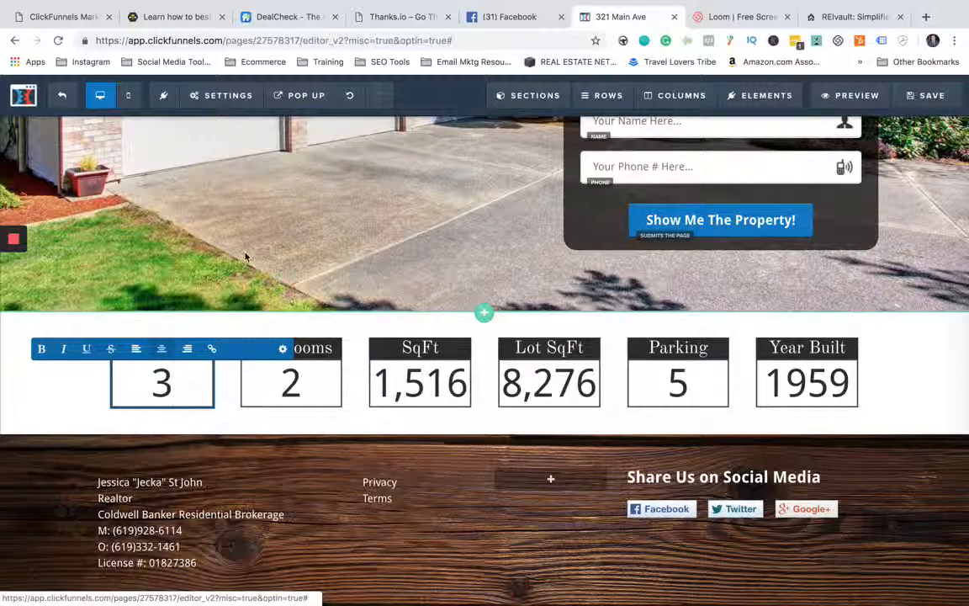
left_click(225, 234)
left_click(281, 349)
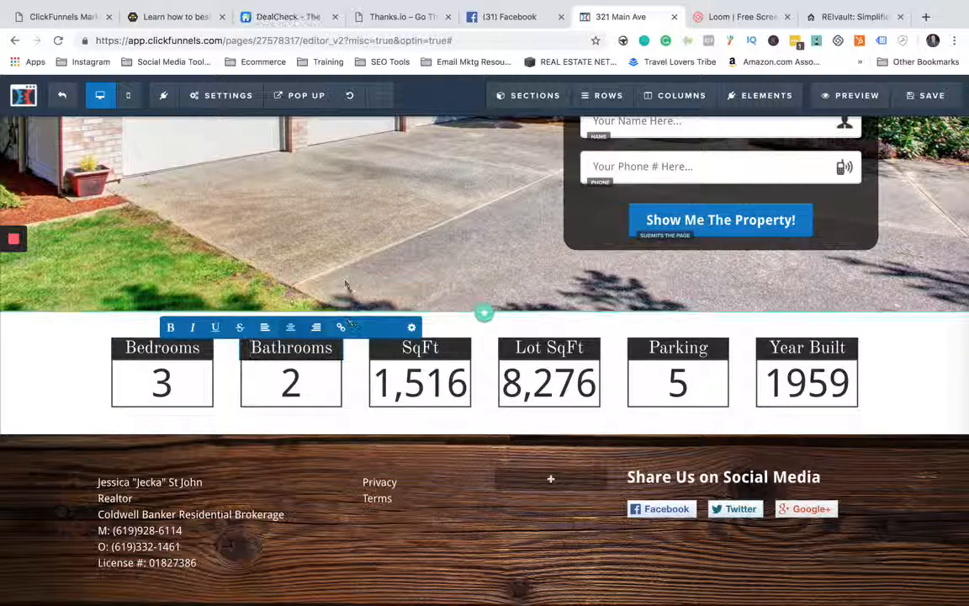
- Examine the footer's agent contact block and the Privacy and Terms links, leaving their text as it is
left_click(345, 284)
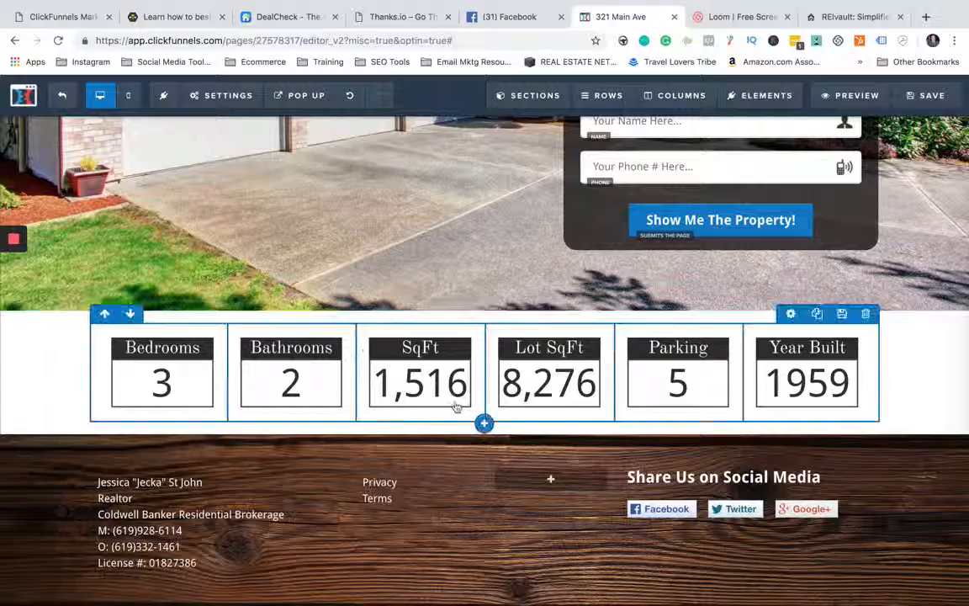
scroll(472, 392, "down", 1)
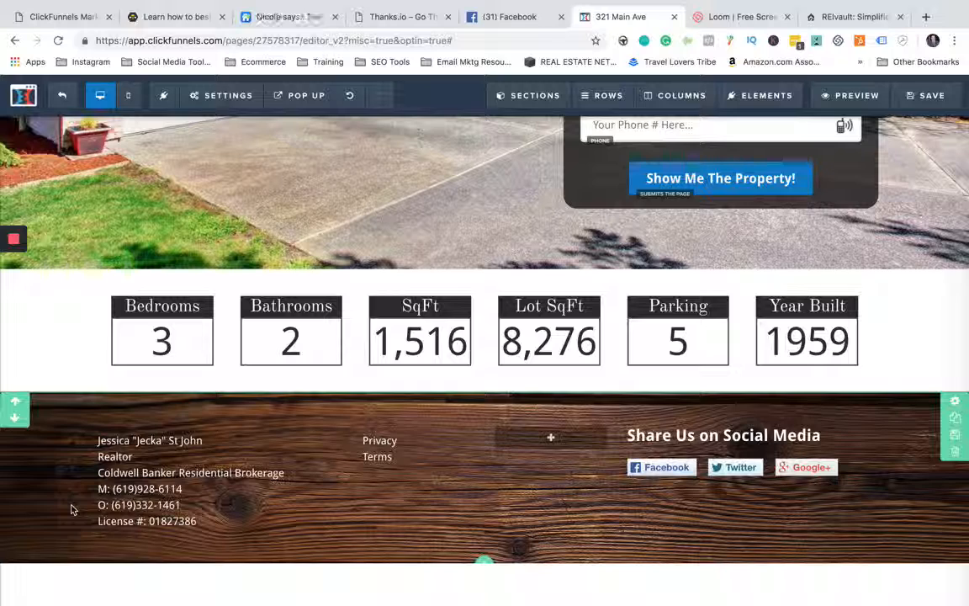
left_click(154, 488)
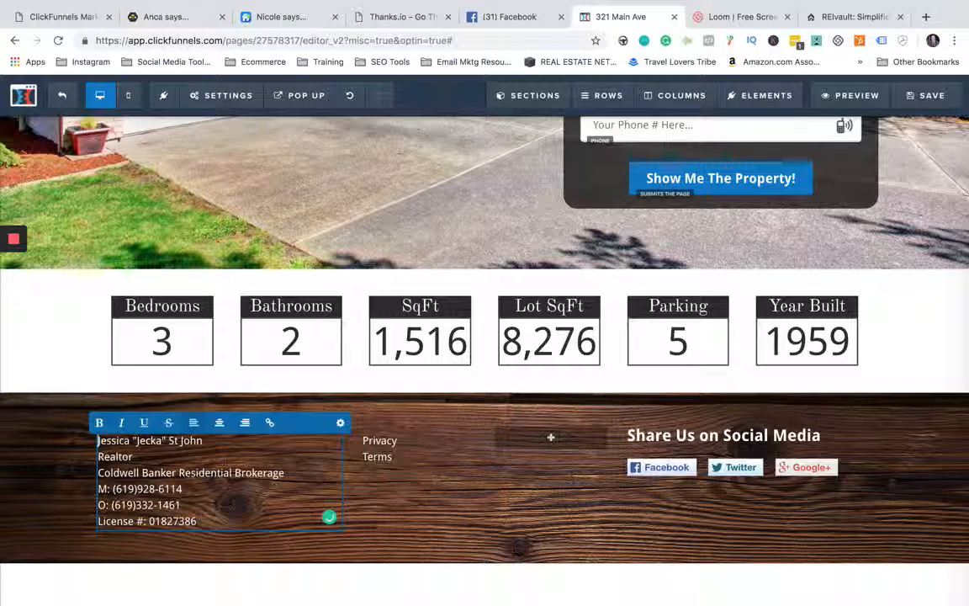
left_click(184, 490)
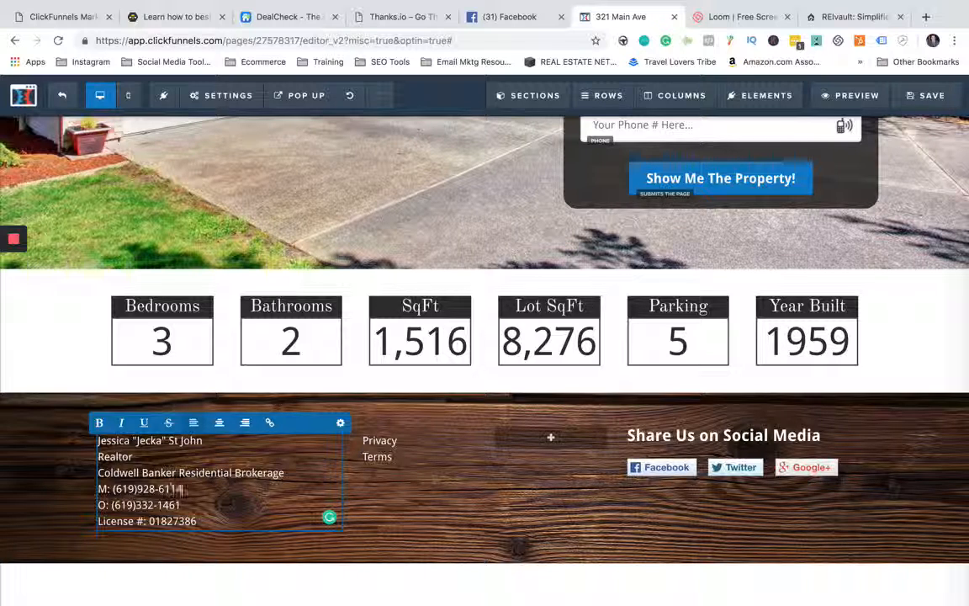
left_click(67, 490)
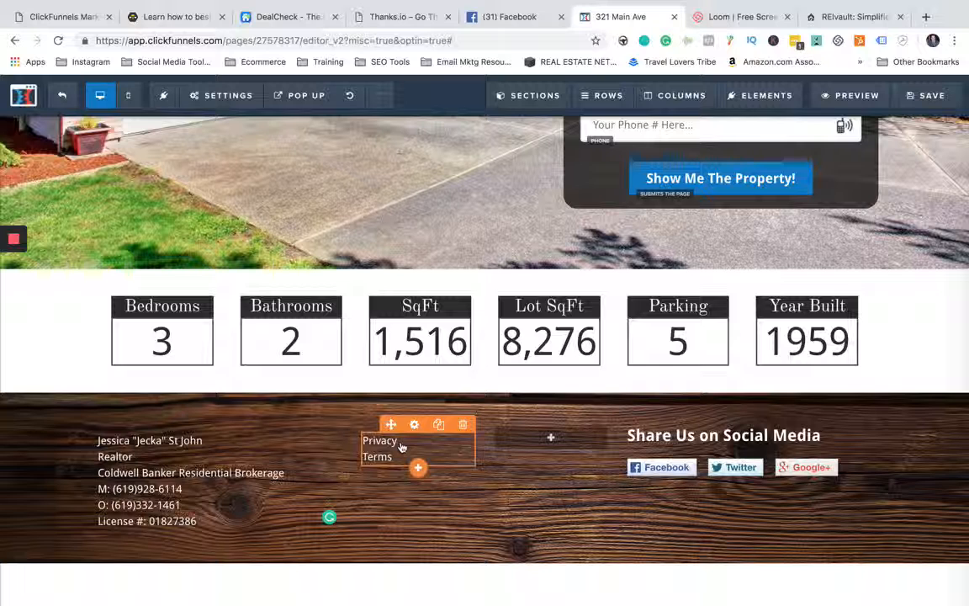
left_click(401, 447)
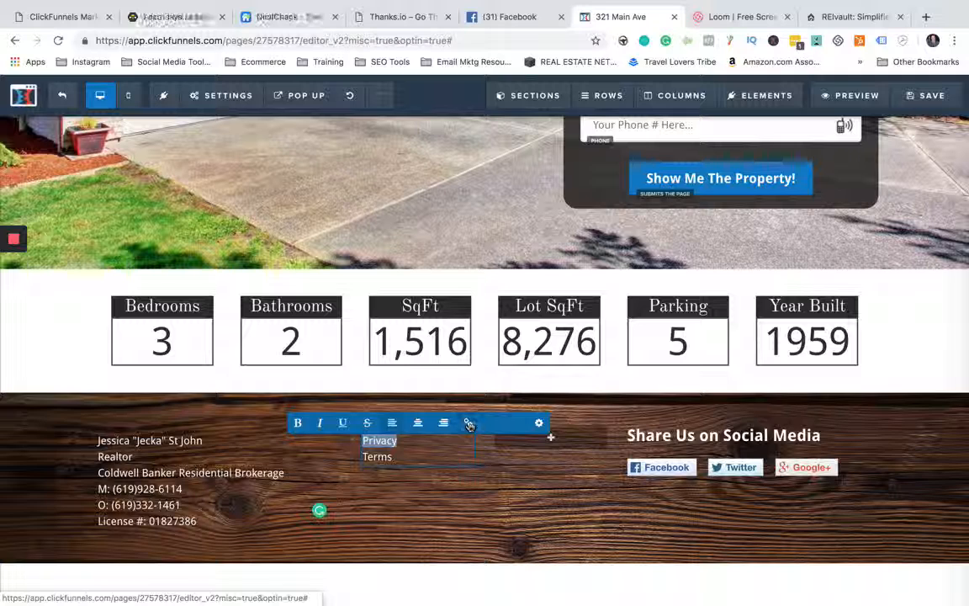
left_click(406, 498)
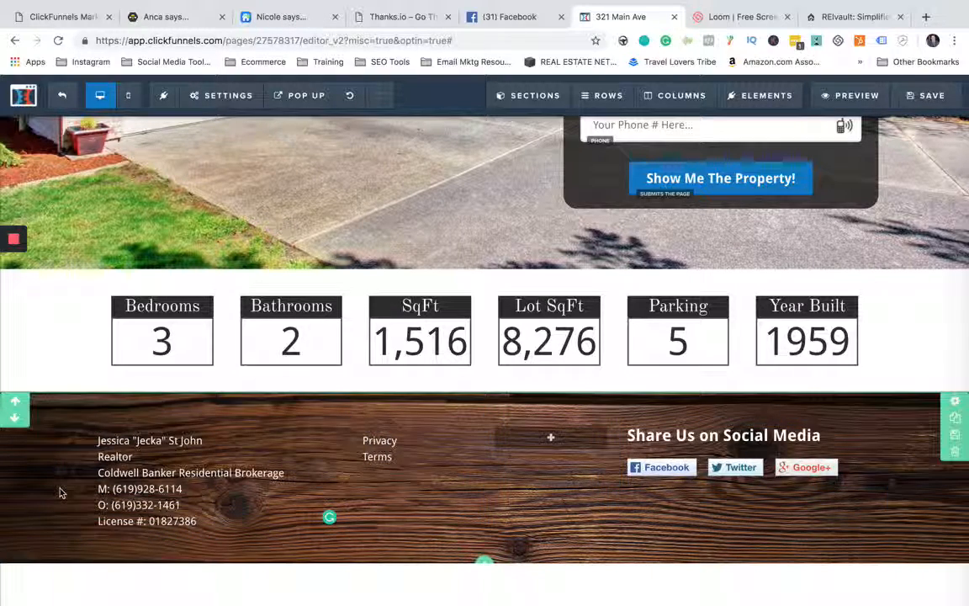
- Save the page and check its preview from the header down to the footer
scroll(84, 424, "up", 10)
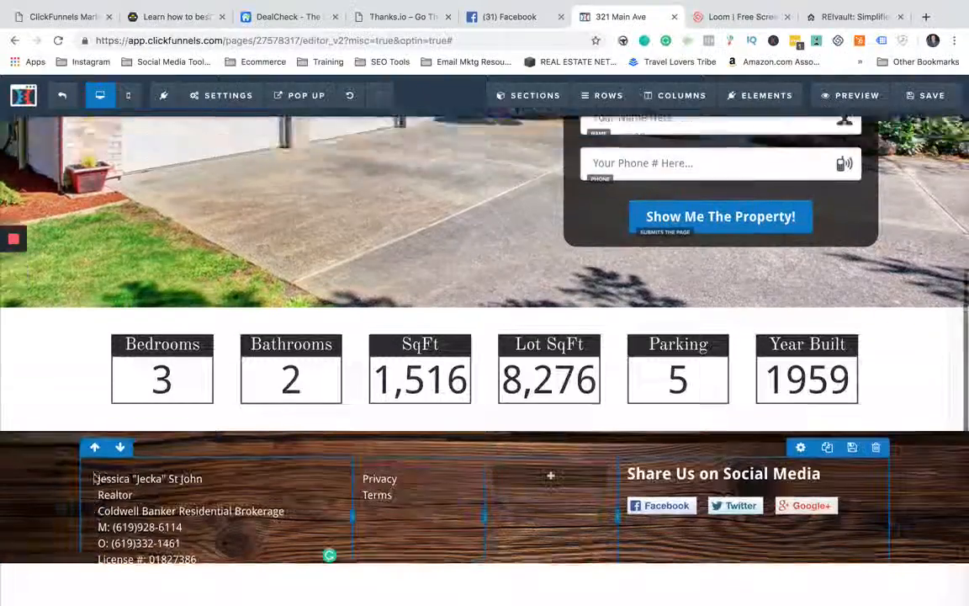
key("ctrl+s")
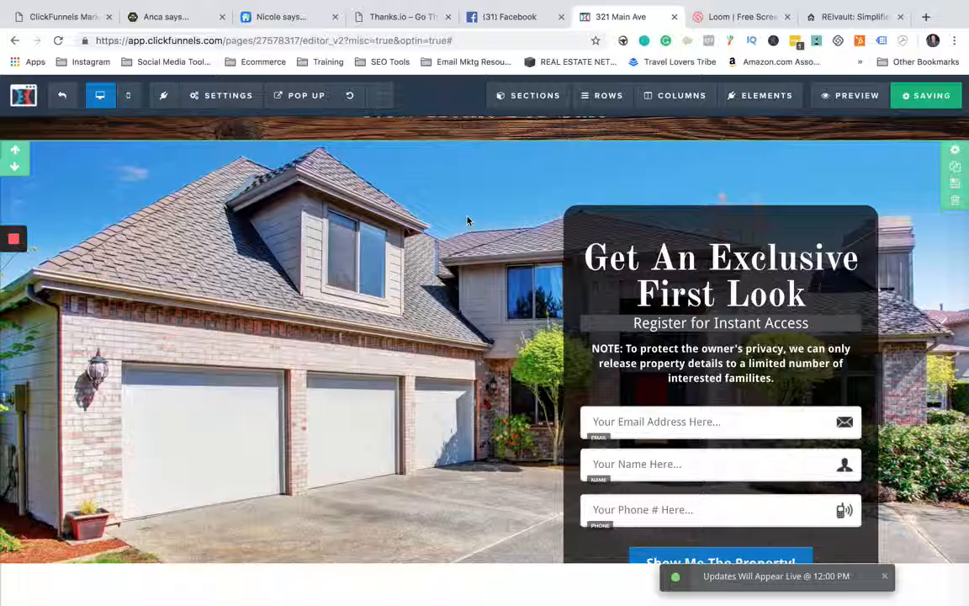
left_click(867, 104)
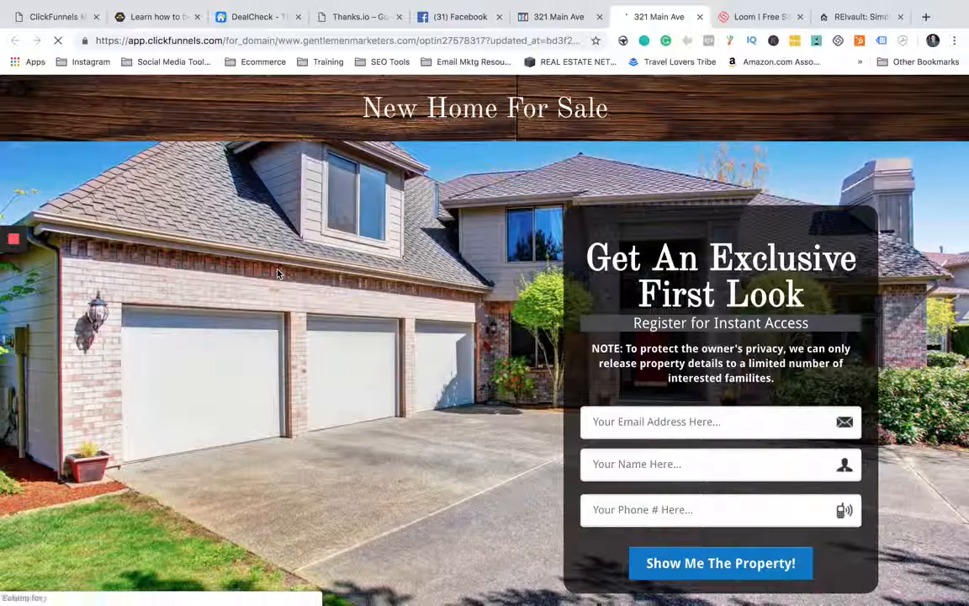
scroll(277, 273, "down", 5)
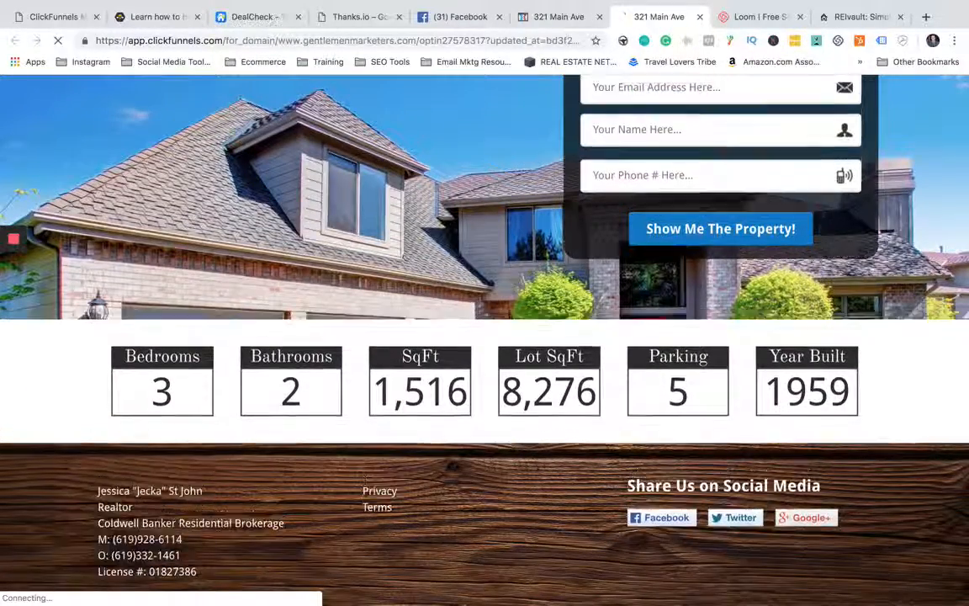
scroll(365, 482, "up", 5)
scroll(365, 482, "down", 1)
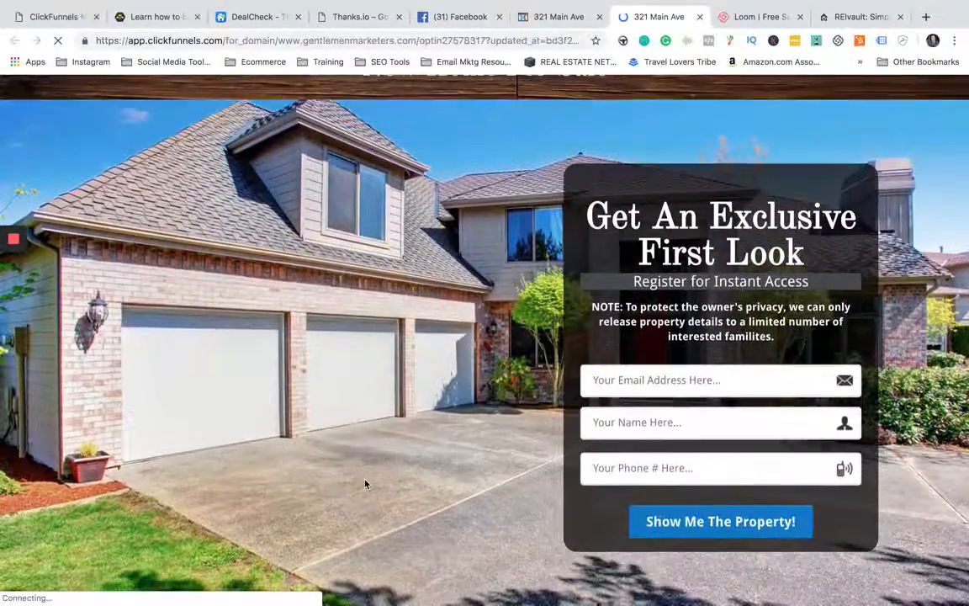
scroll(365, 483, "up", 2)
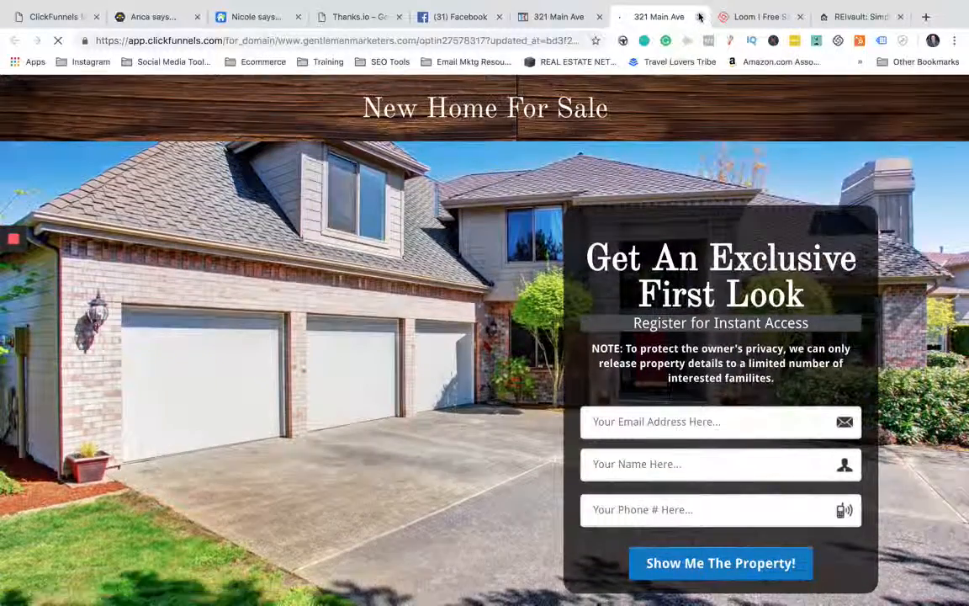
left_click(699, 16)
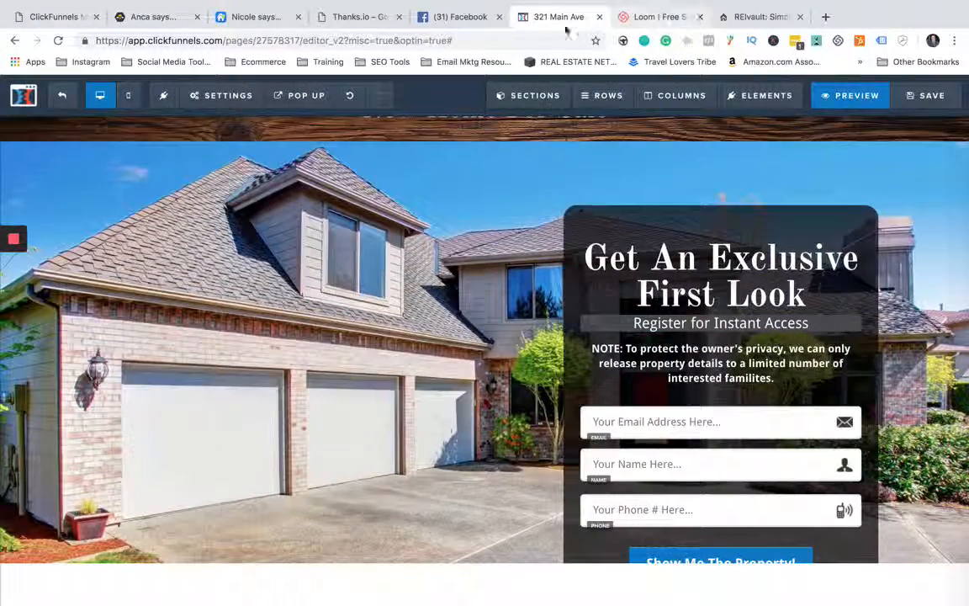
- Exit the page editor and select the full URL of the funnel's Privacy step
left_click(60, 99)
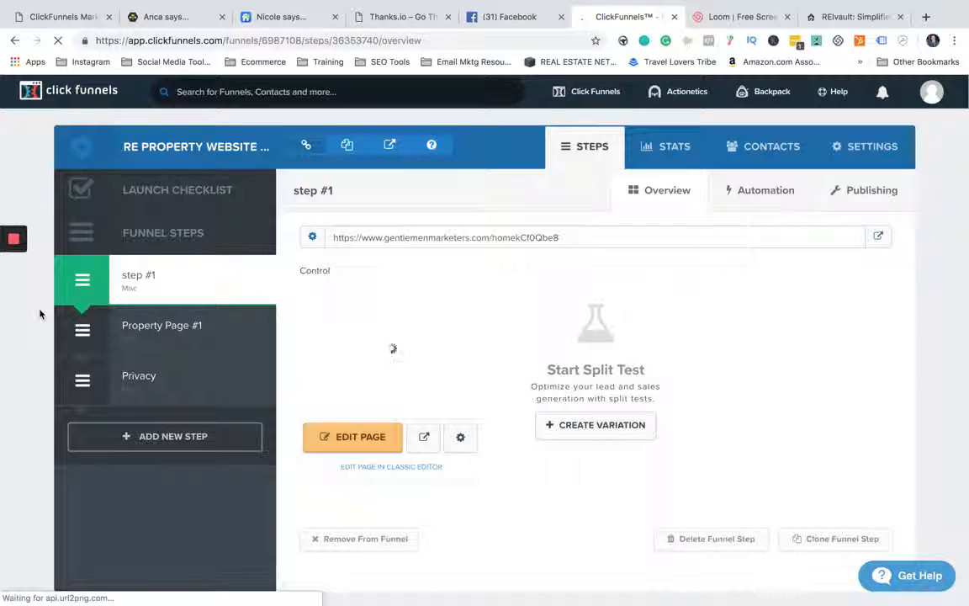
left_click(141, 378)
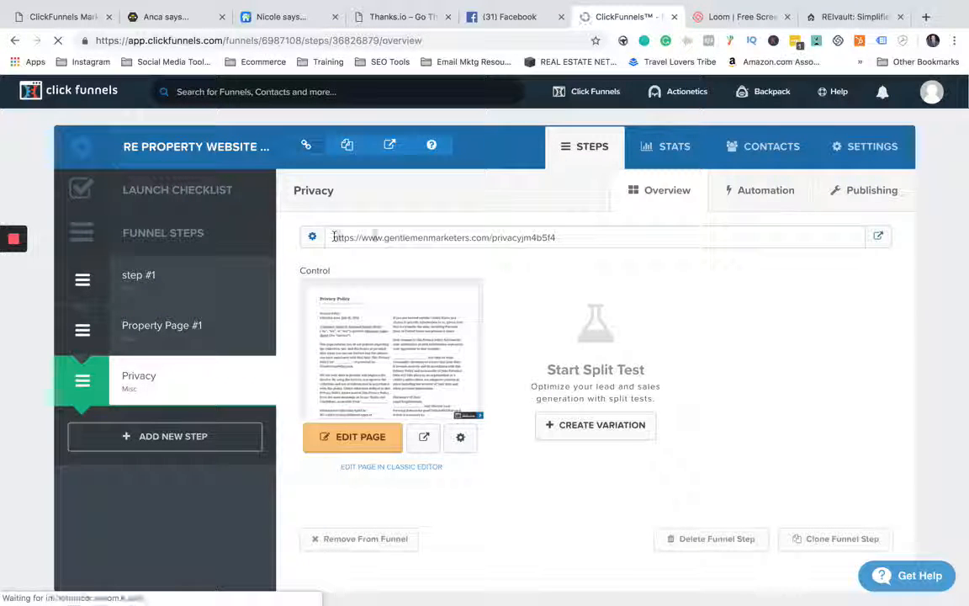
left_click_drag(334, 237, 517, 237)
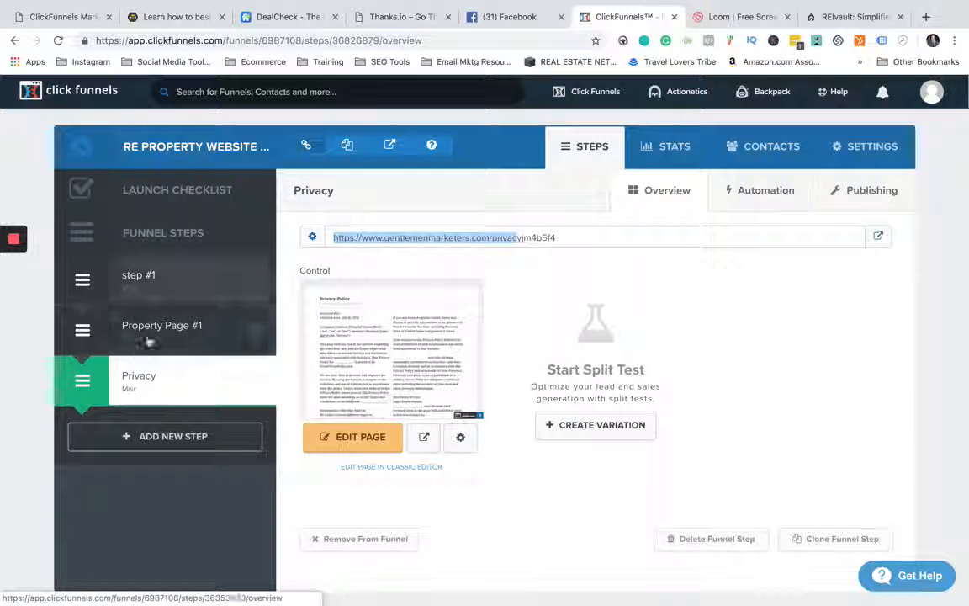
left_click(339, 239)
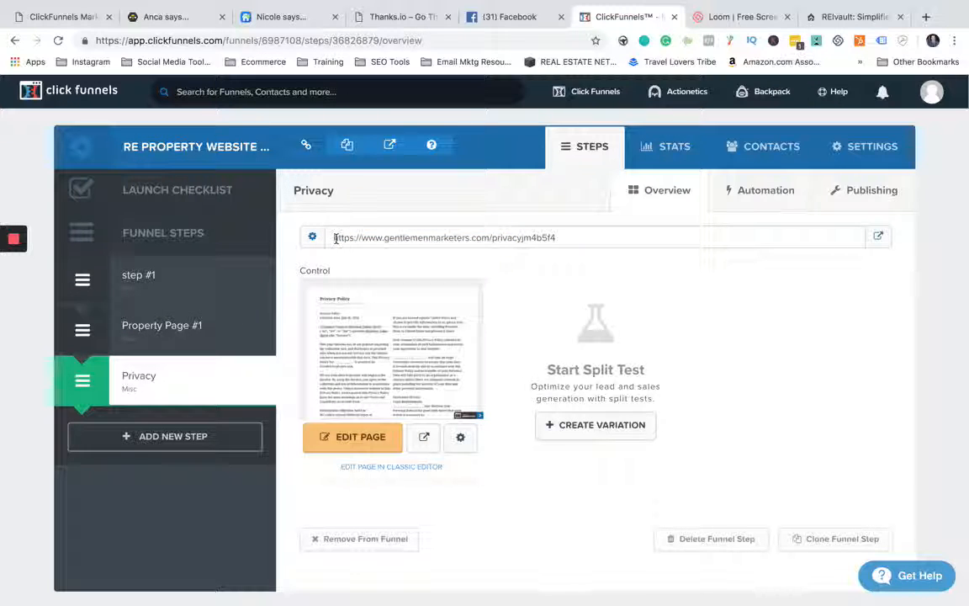
left_click_drag(334, 238, 562, 241)
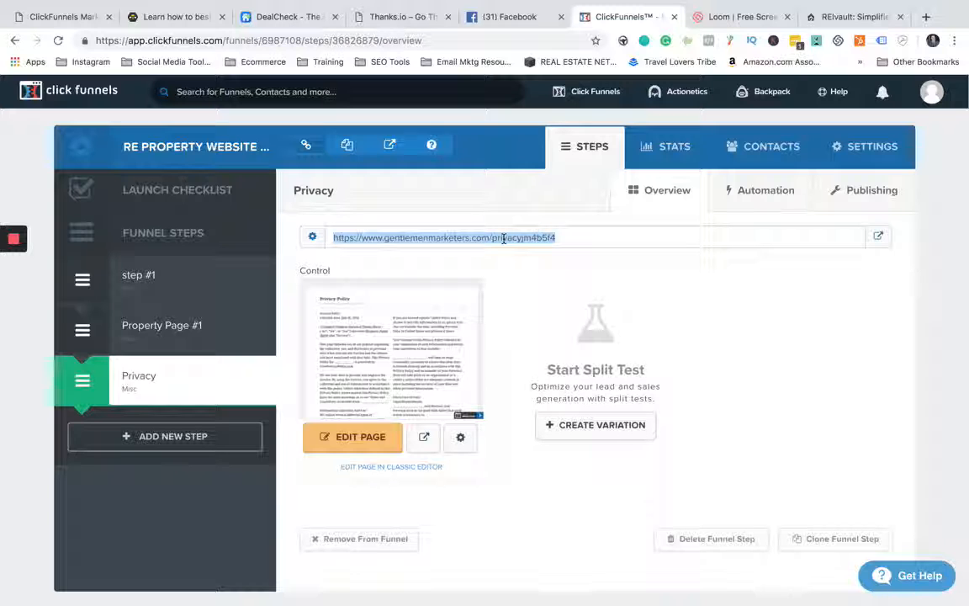
- Open the funnel's Property Page #1 in the page editor
left_click(139, 279)
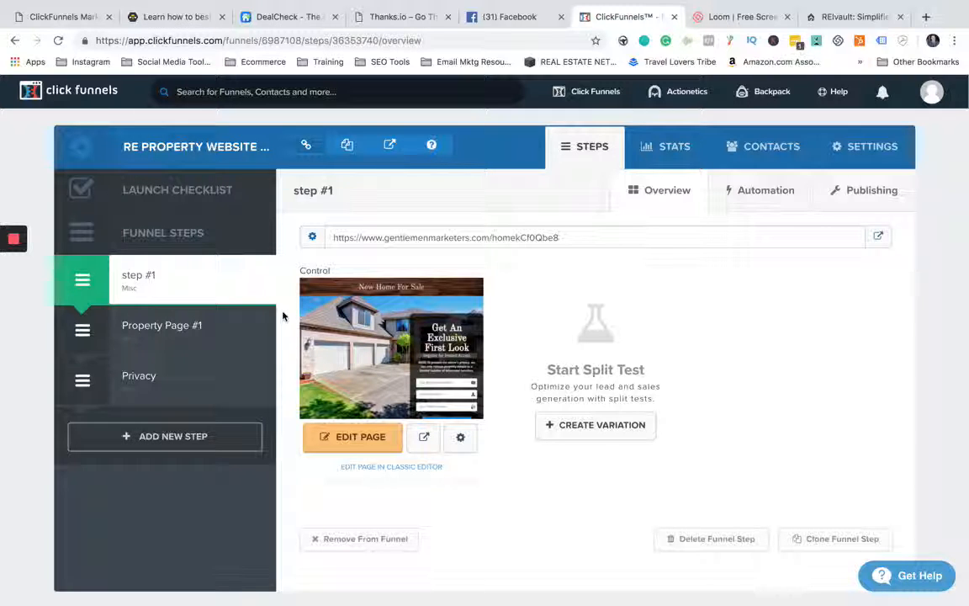
left_click(177, 331)
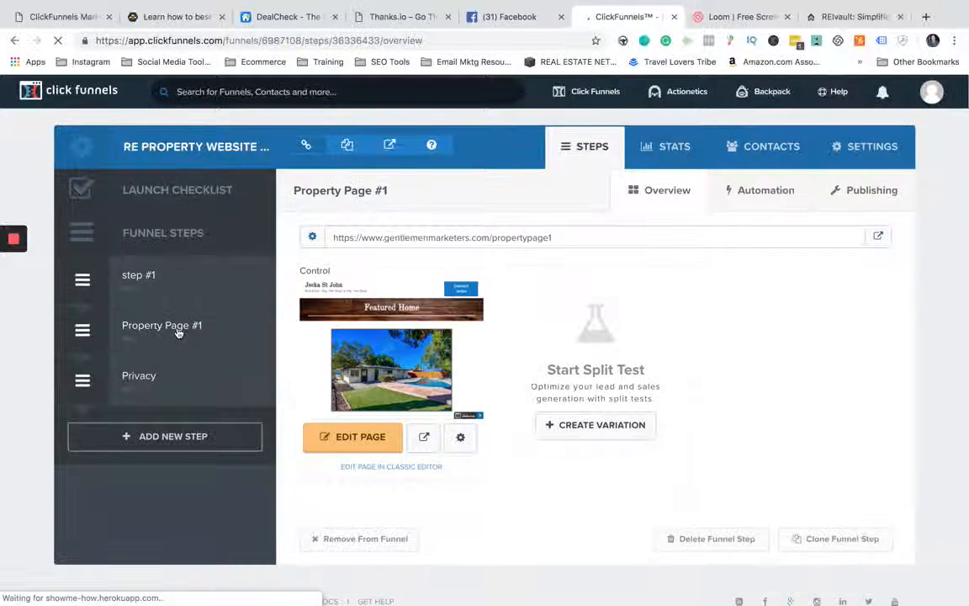
left_click(355, 436)
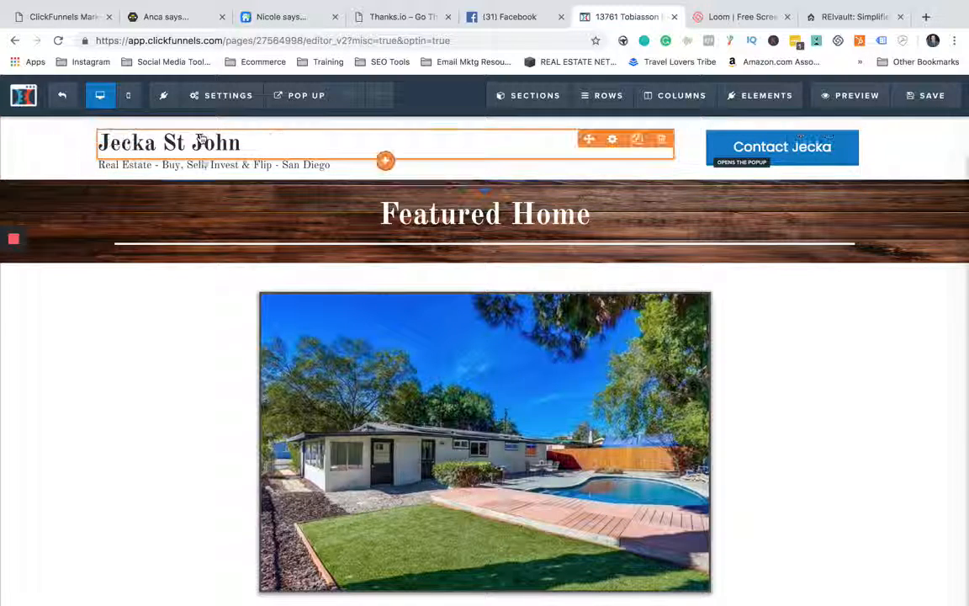
- Try editing the agent's name in the header headline, and restore the original name
left_click(249, 140)
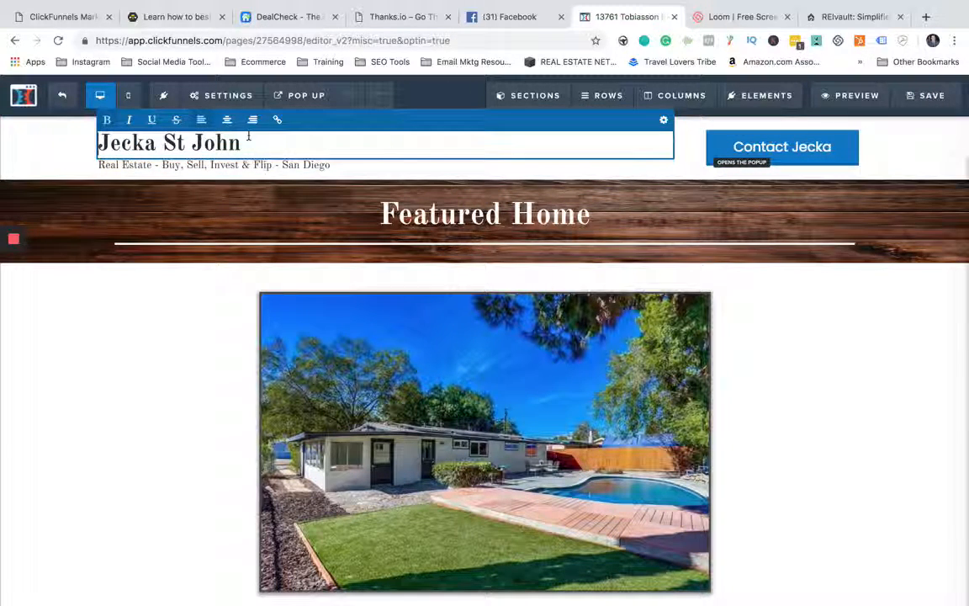
left_click_drag(260, 148, 169, 145)
left_click(268, 142)
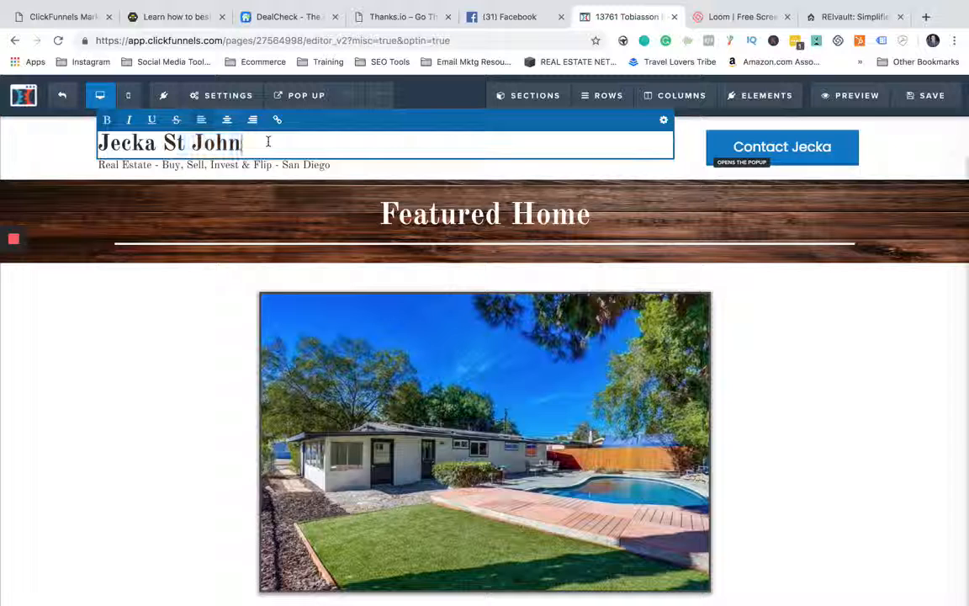
key("BackSpace")
key("BackSpace")
type("John")
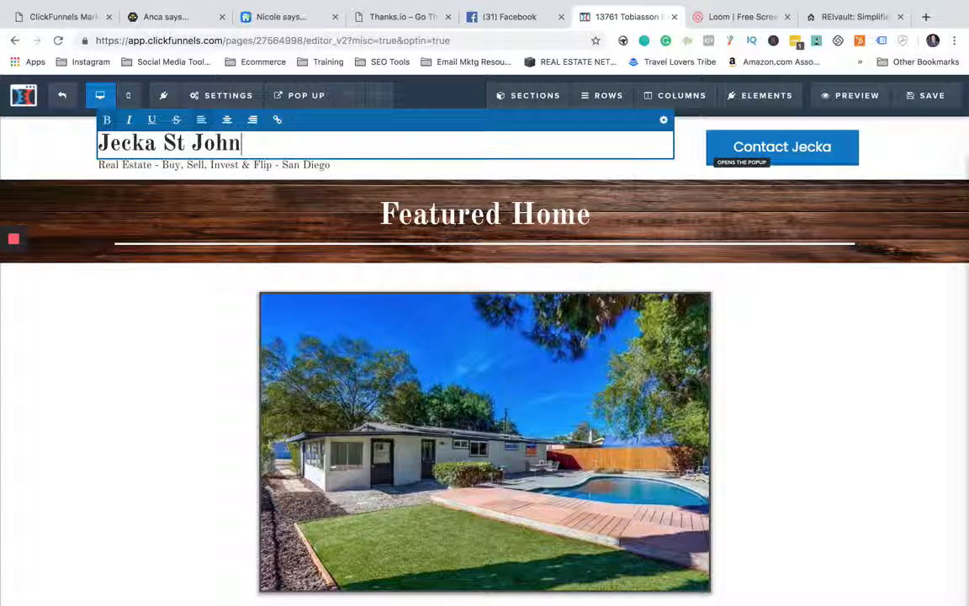
left_click(210, 215)
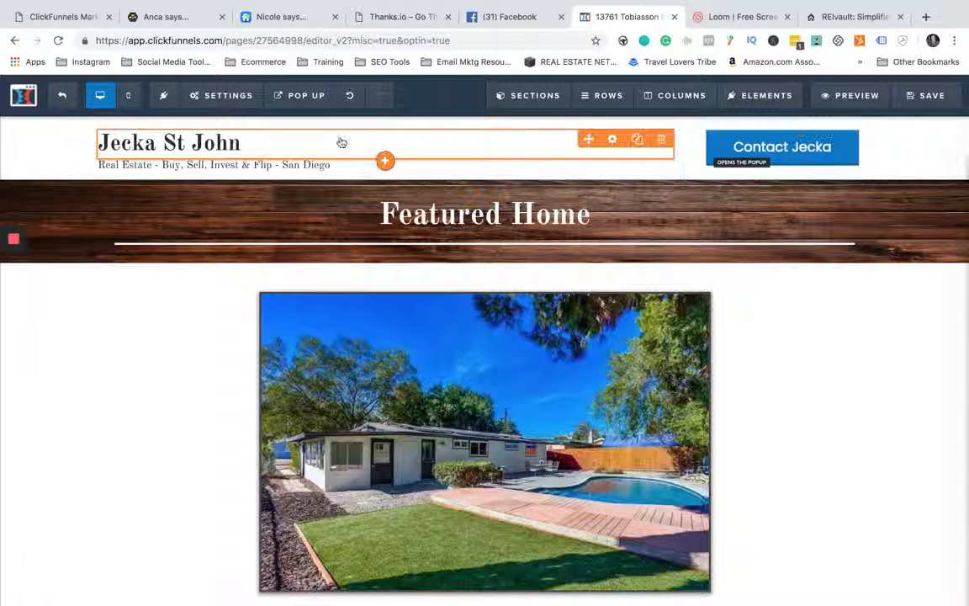
- Open the header headline's settings and browse its font choices, including the full Google Fonts list
left_click(613, 142)
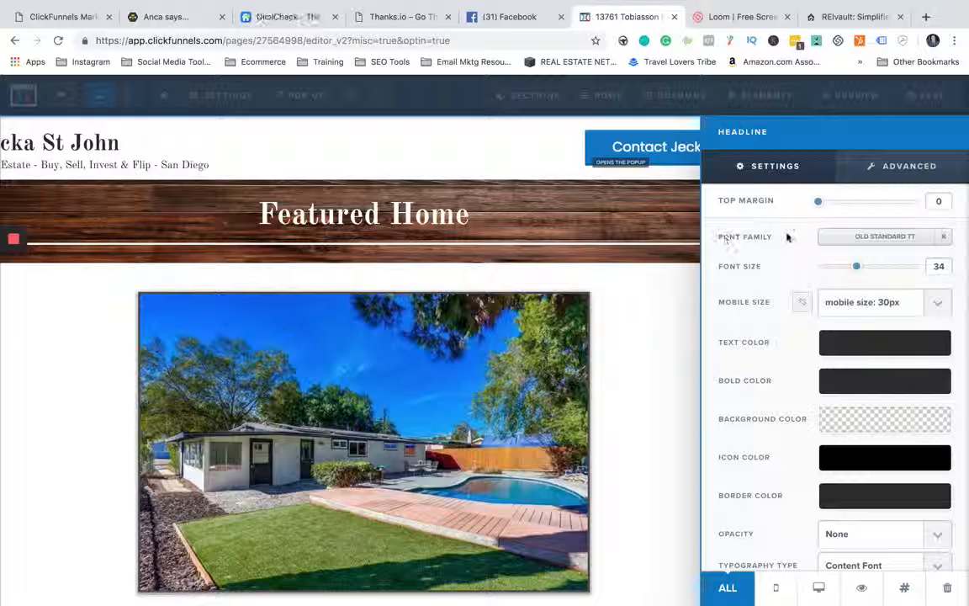
left_click(885, 237)
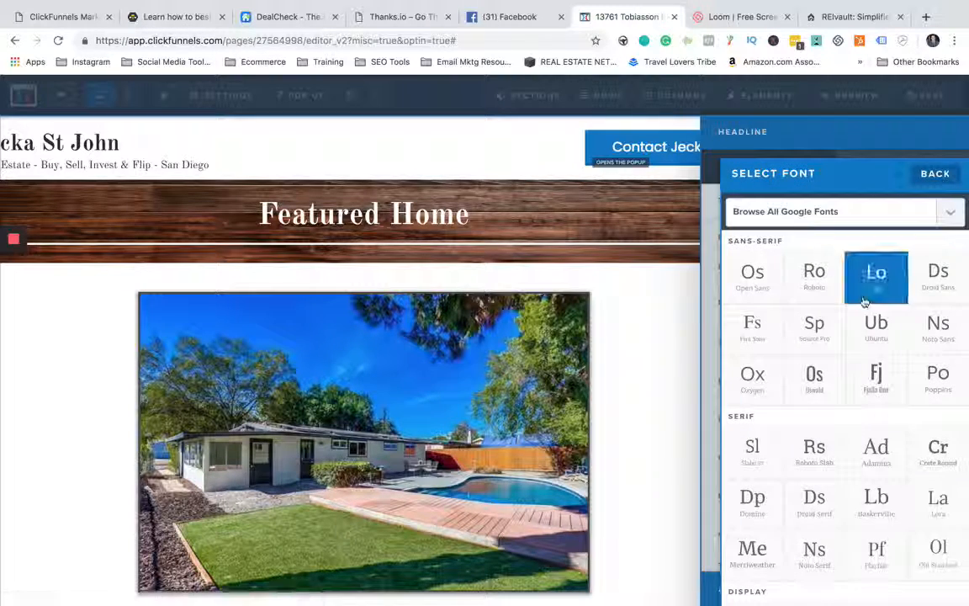
scroll(871, 328, "down", 5)
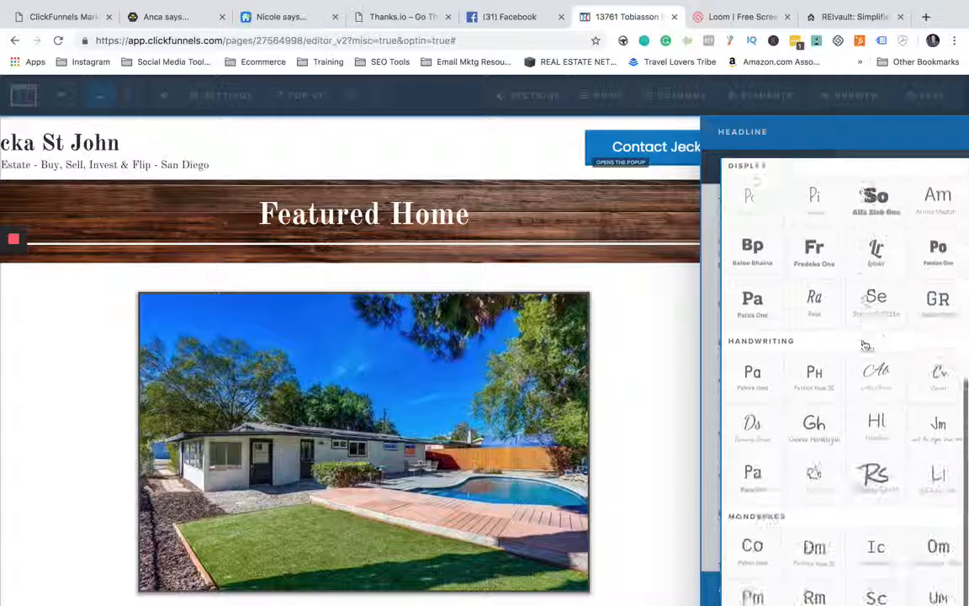
scroll(865, 345, "up", 5)
scroll(865, 346, "down", 3)
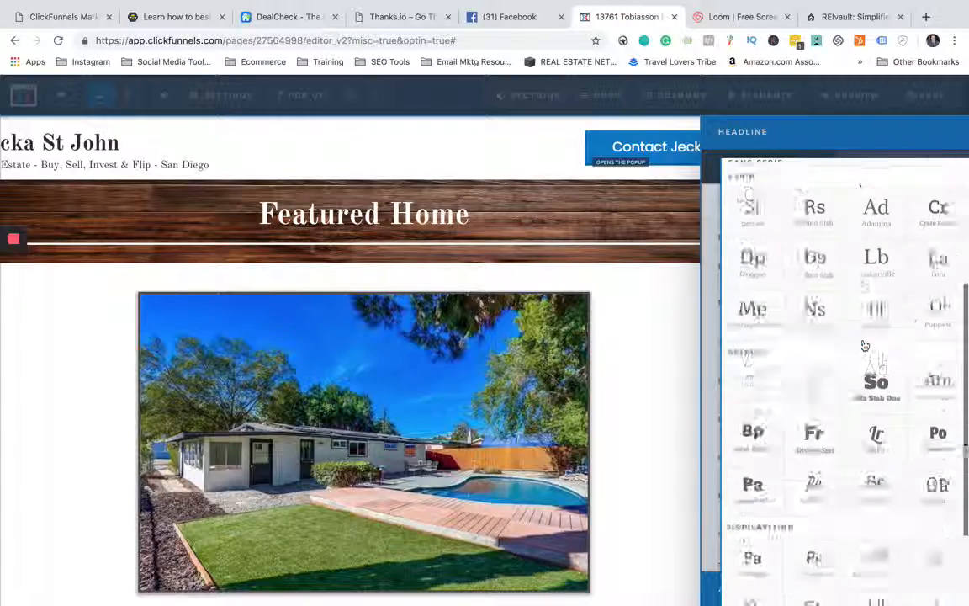
scroll(870, 349, "up", 10)
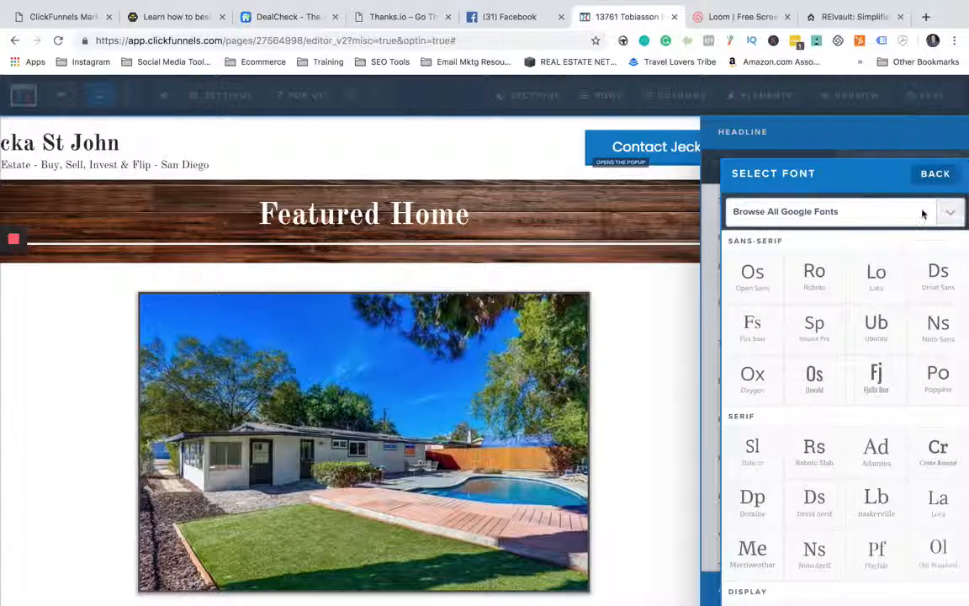
left_click(923, 213)
scroll(862, 290, "down", 3)
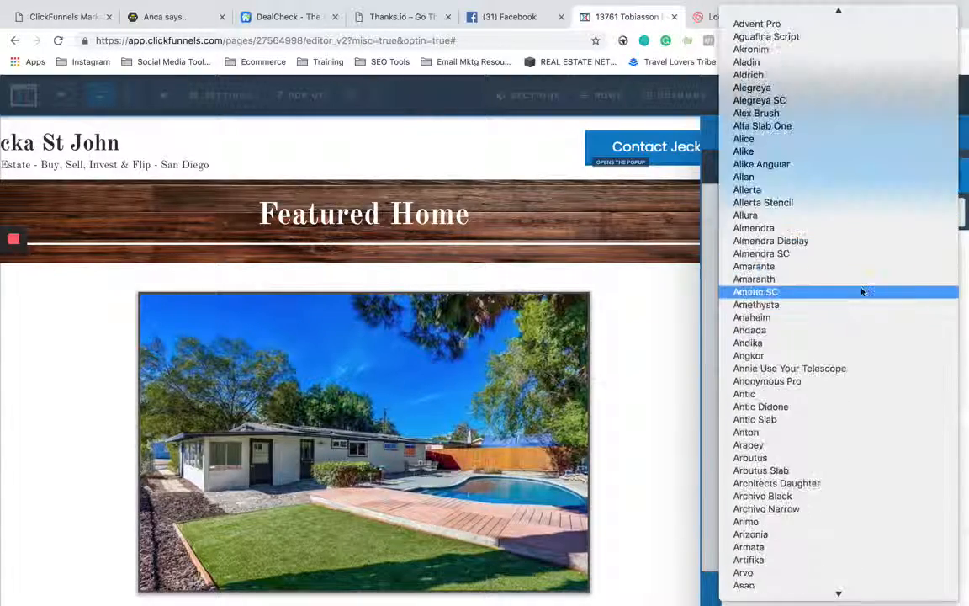
scroll(862, 291, "down", 15)
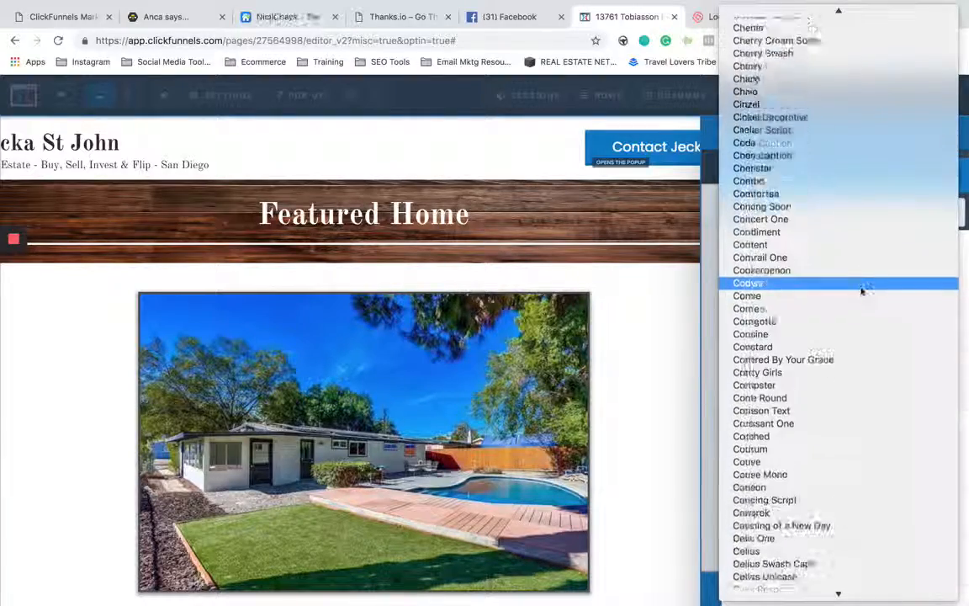
scroll(861, 291, "down", 20)
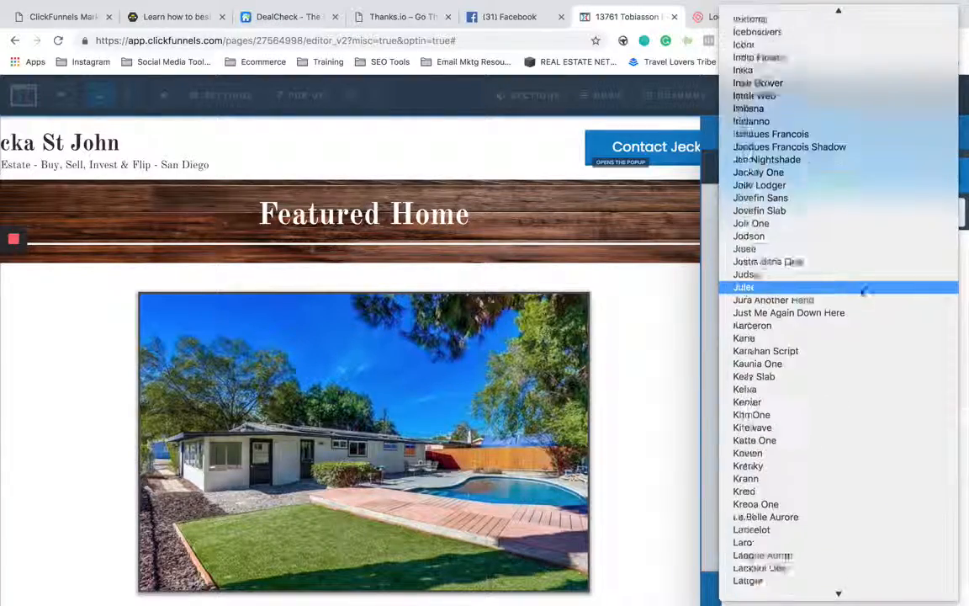
scroll(864, 289, "down", 20)
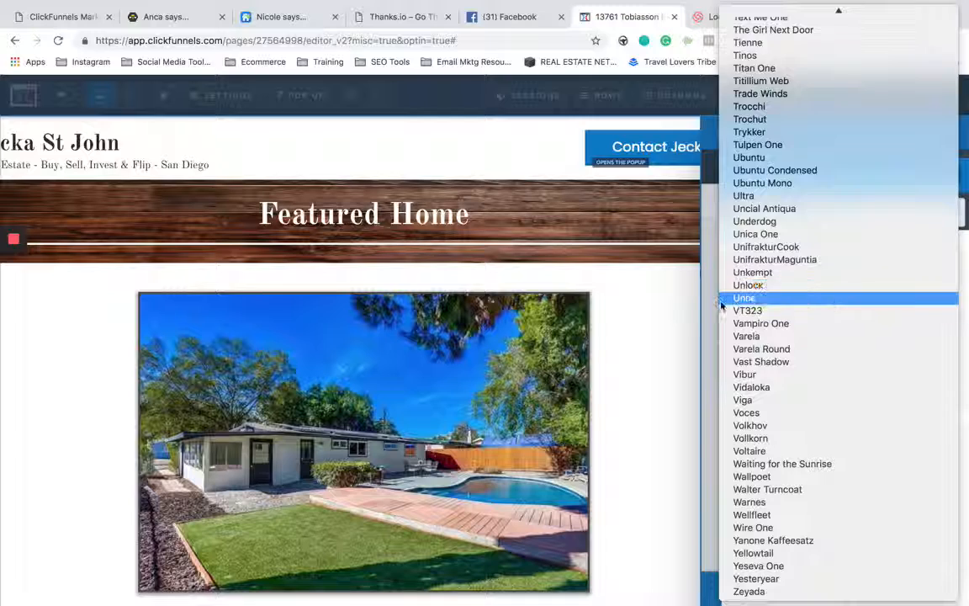
left_click(717, 304)
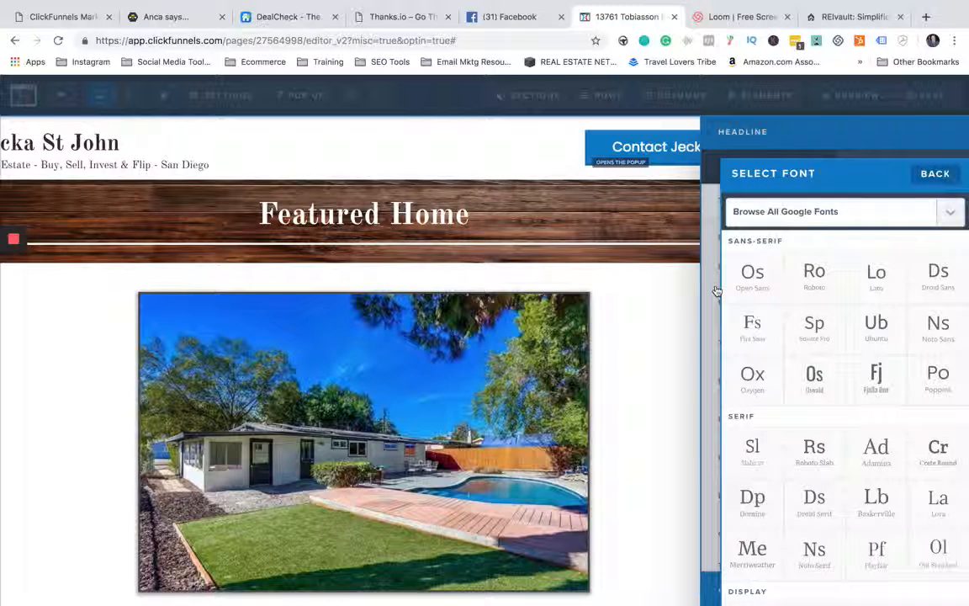
left_click(938, 174)
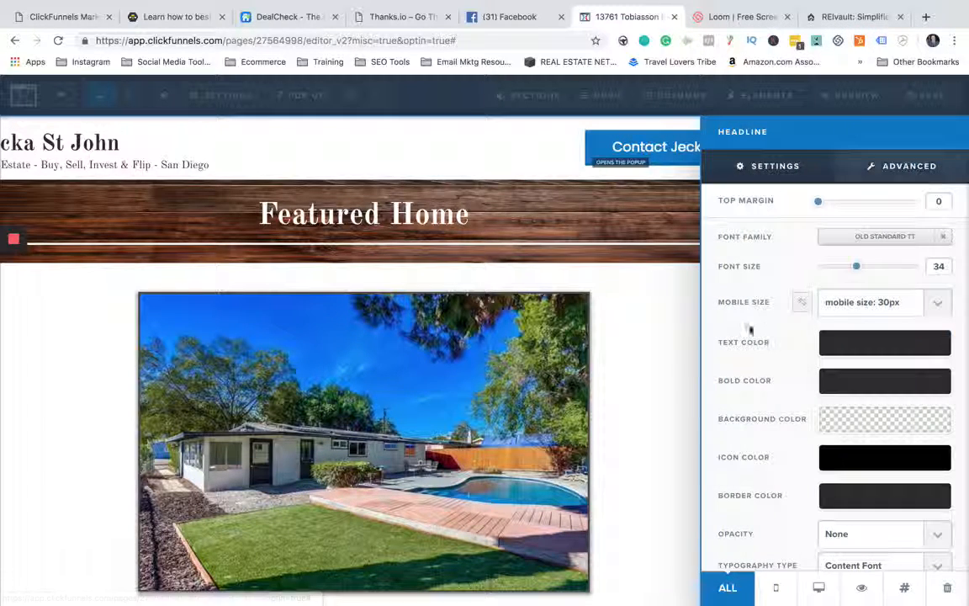
- Try red and teal #42b99f as the header headline's text color, and restore the dark gray
left_click(827, 352)
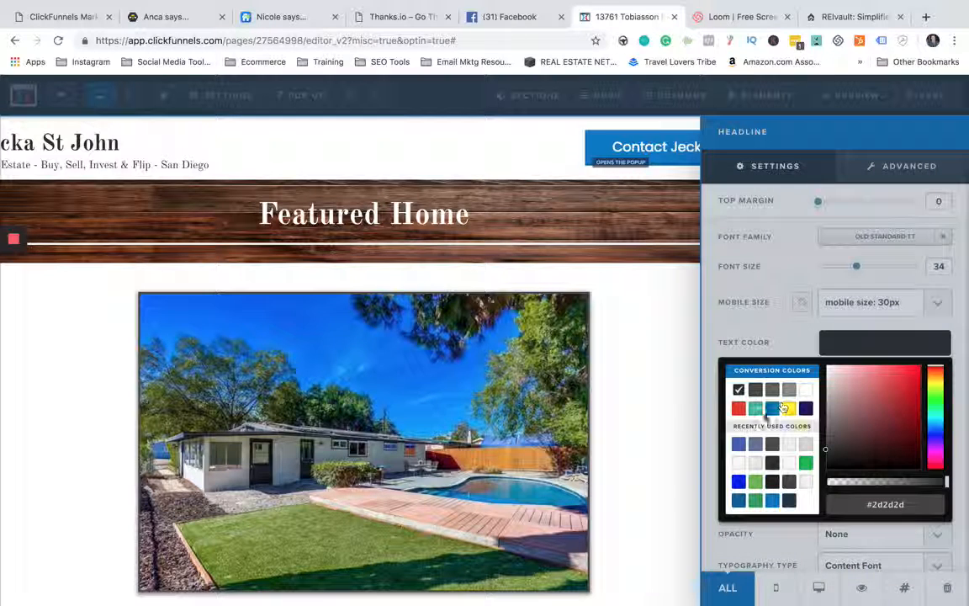
left_click(738, 409)
left_click(757, 409)
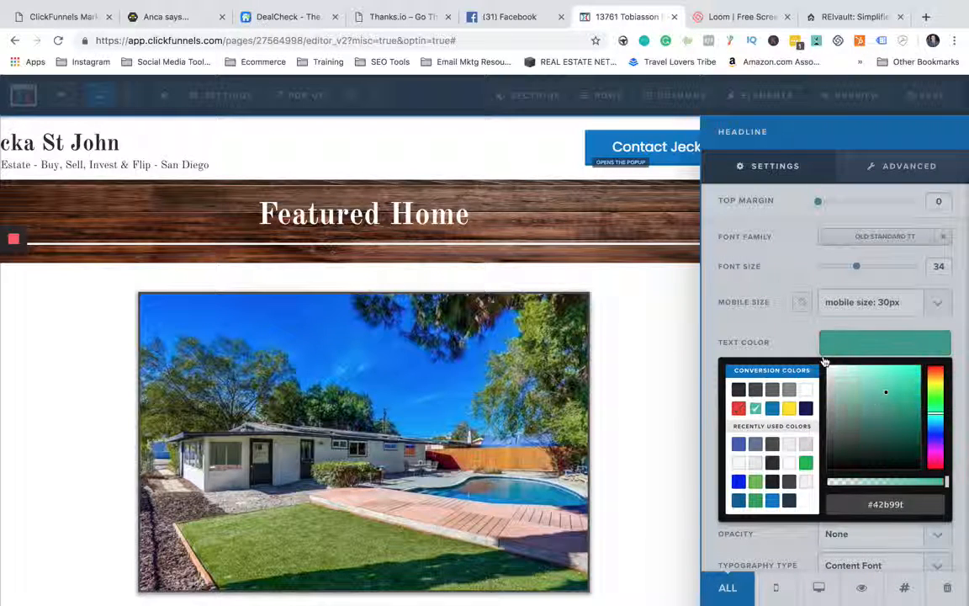
left_click(842, 345)
left_click(841, 340)
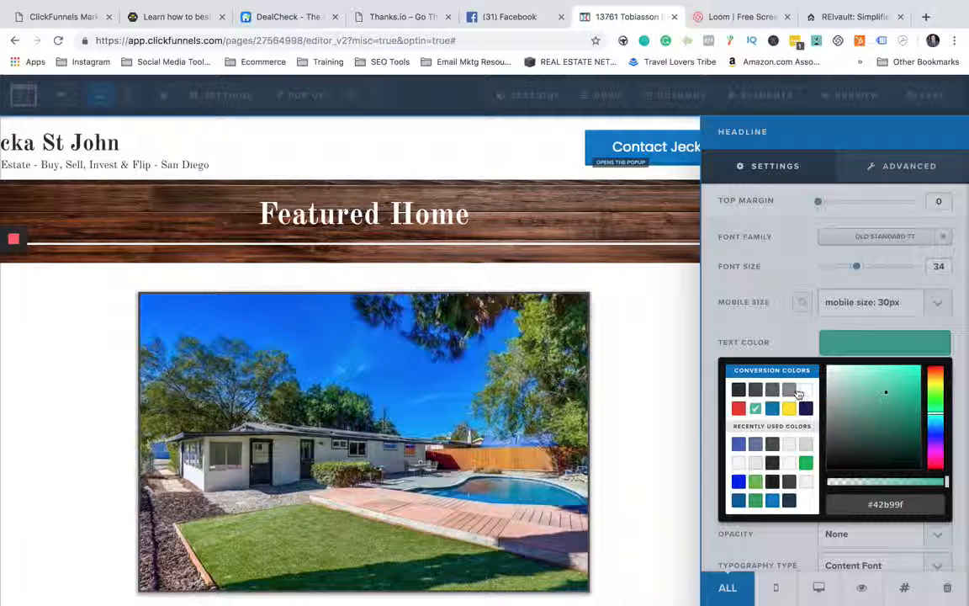
left_click(771, 390)
left_click(785, 339)
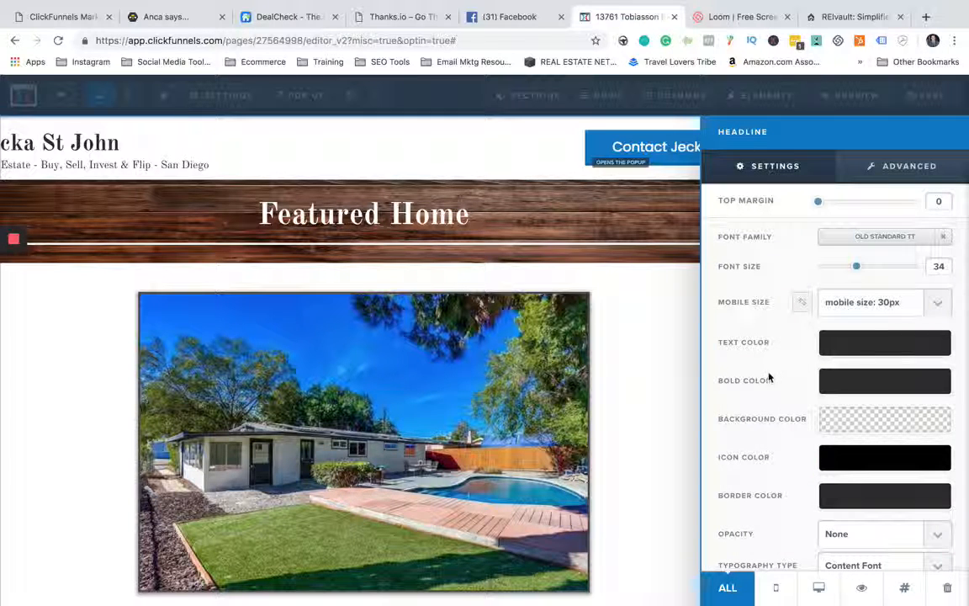
- Try yellow #ffe300 as the header headline's bold color, and restore the dark #2d2d2d
left_click(852, 386)
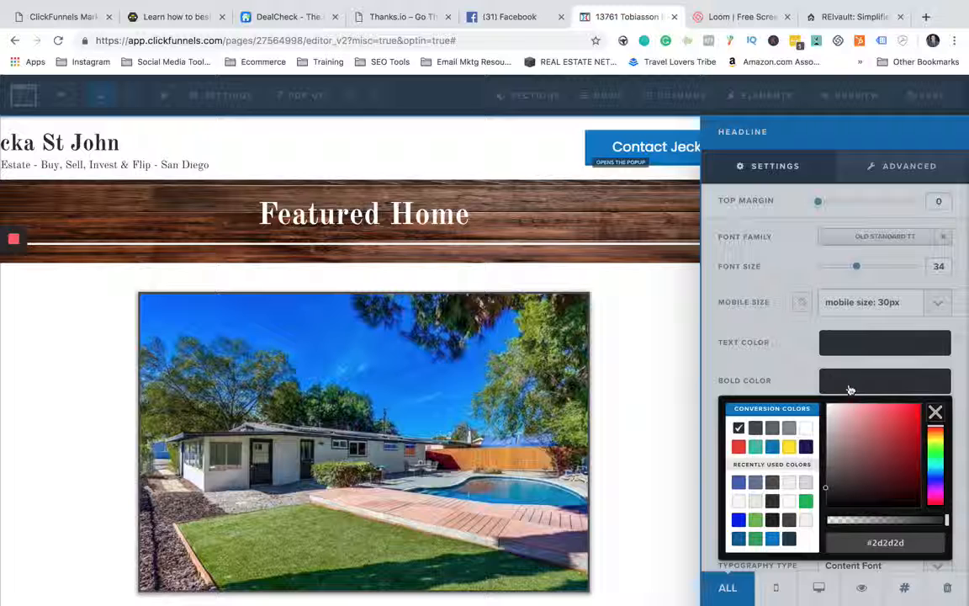
left_click(793, 448)
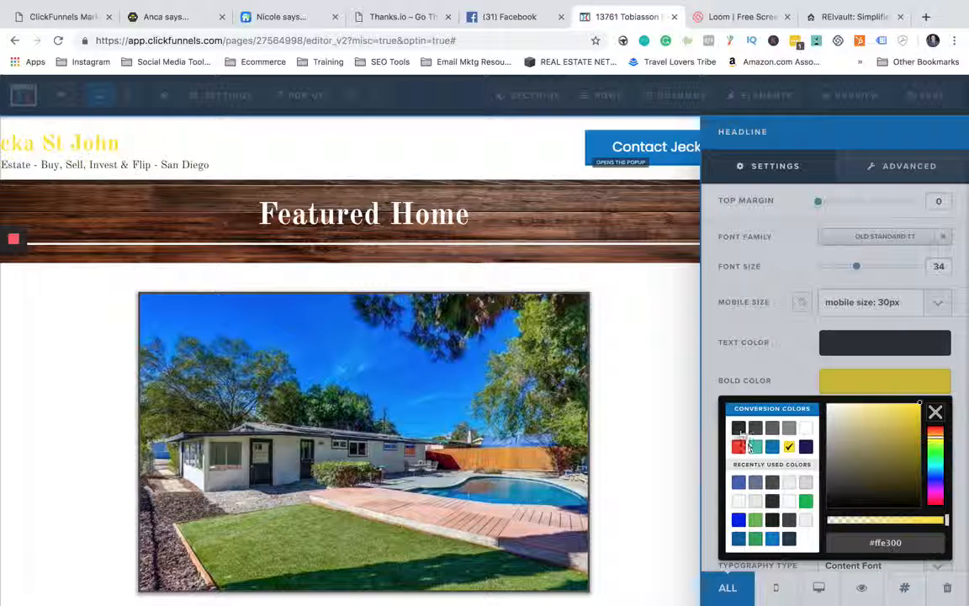
left_click(739, 428)
left_click(724, 328)
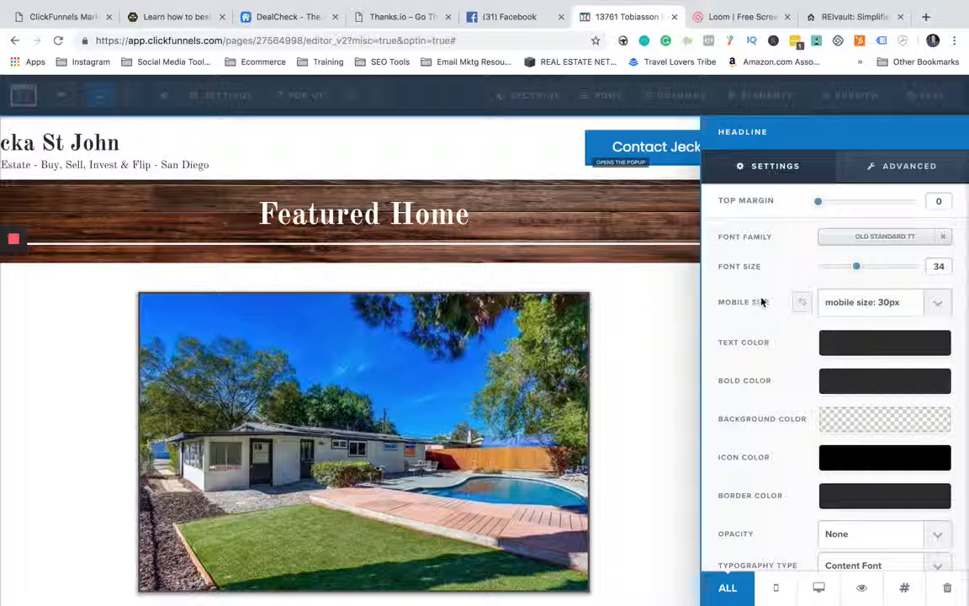
- Set the header headline's mobile font size to 20px and close its settings
left_click(920, 301)
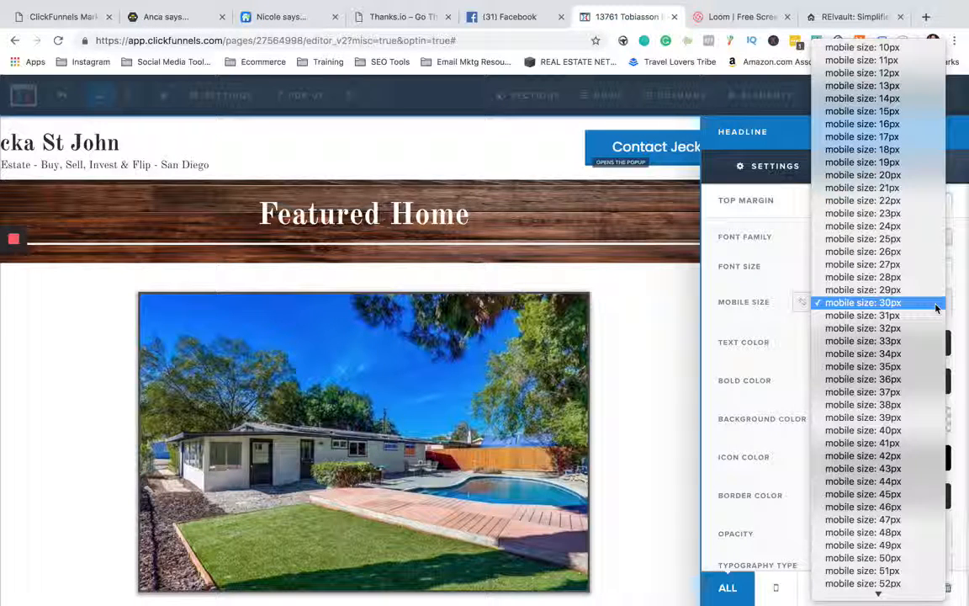
left_click(896, 175)
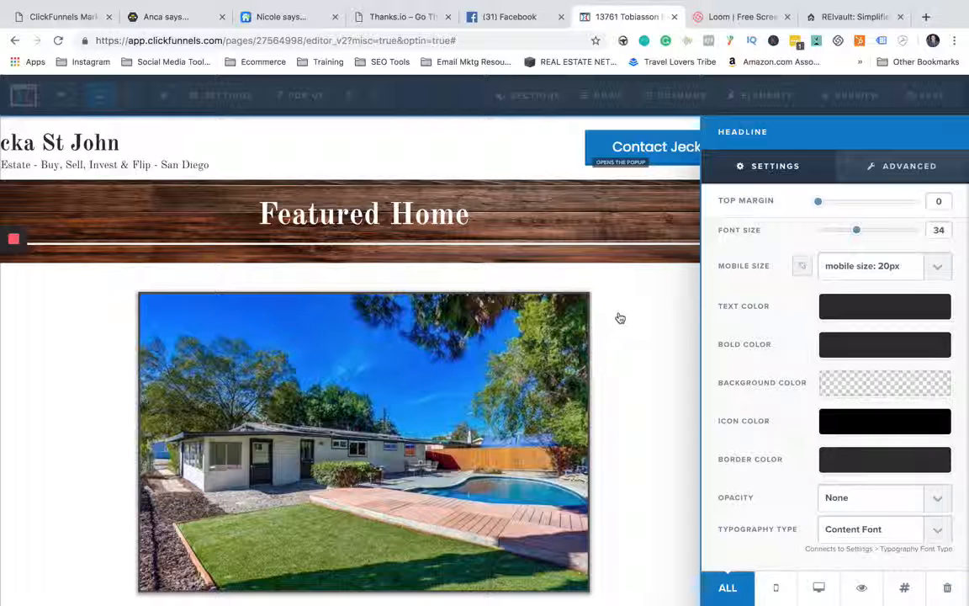
left_click(668, 313)
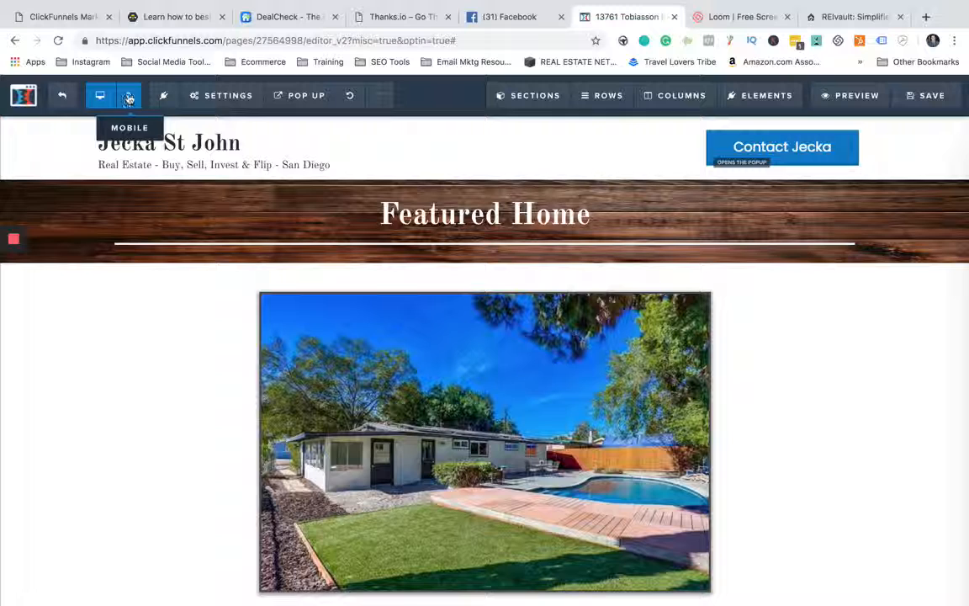
- Check the page's mobile layout from the header through the property pictures, and return to the desktop layout
left_click(128, 98)
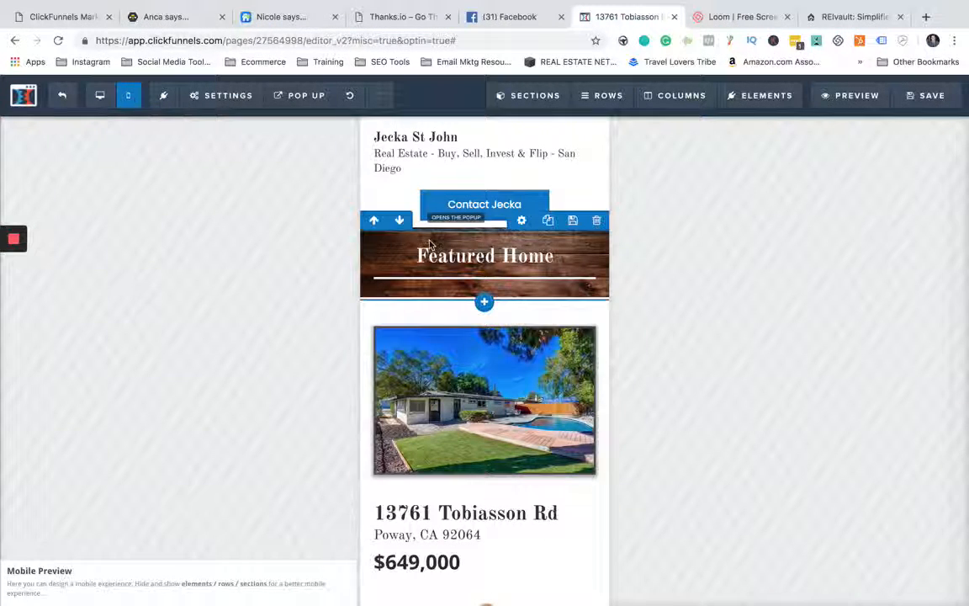
scroll(456, 340, "down", 5)
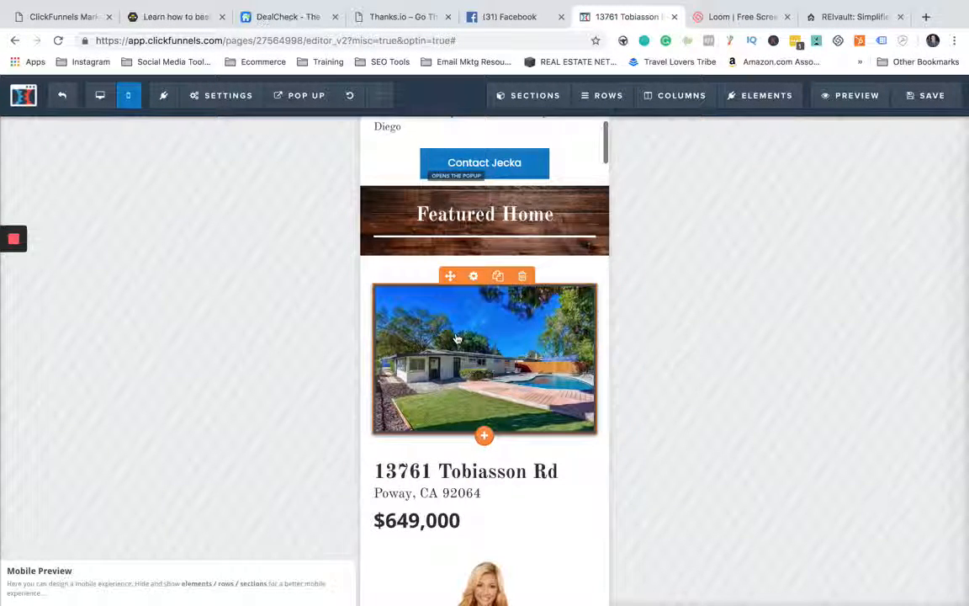
scroll(455, 442, "down", 12)
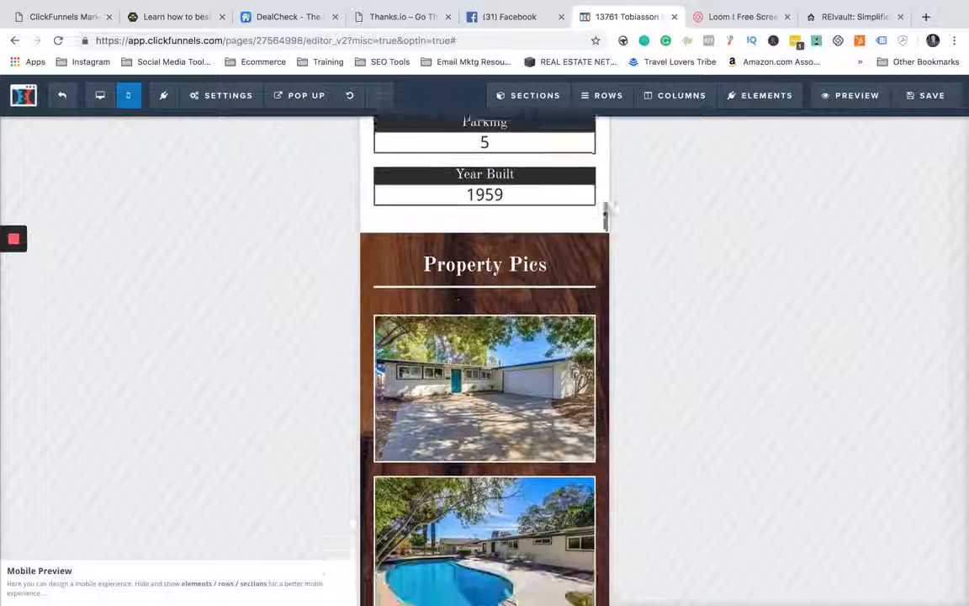
scroll(456, 339, "down", 18)
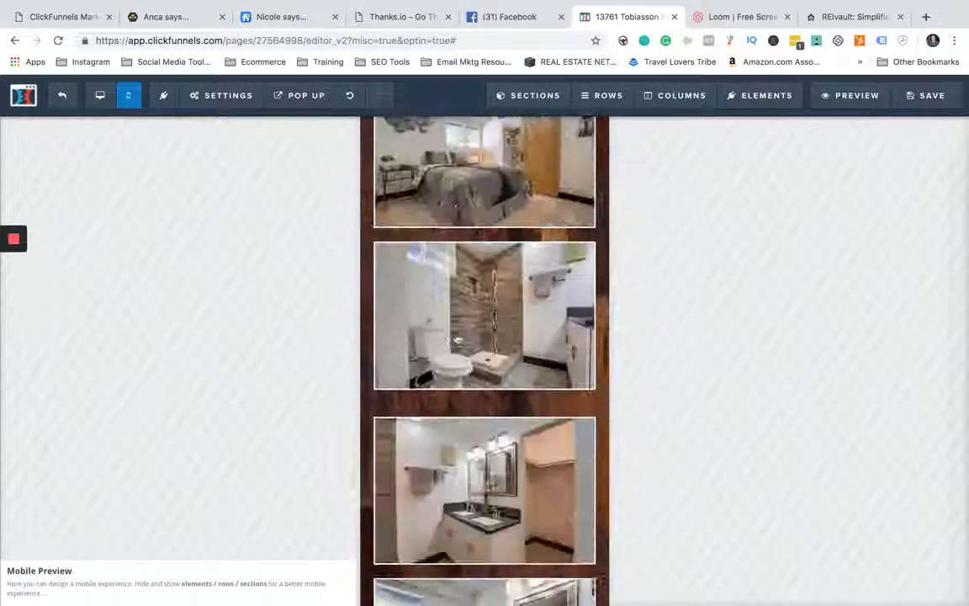
scroll(456, 340, "up", 20)
scroll(454, 587, "up", 10)
left_click(99, 95)
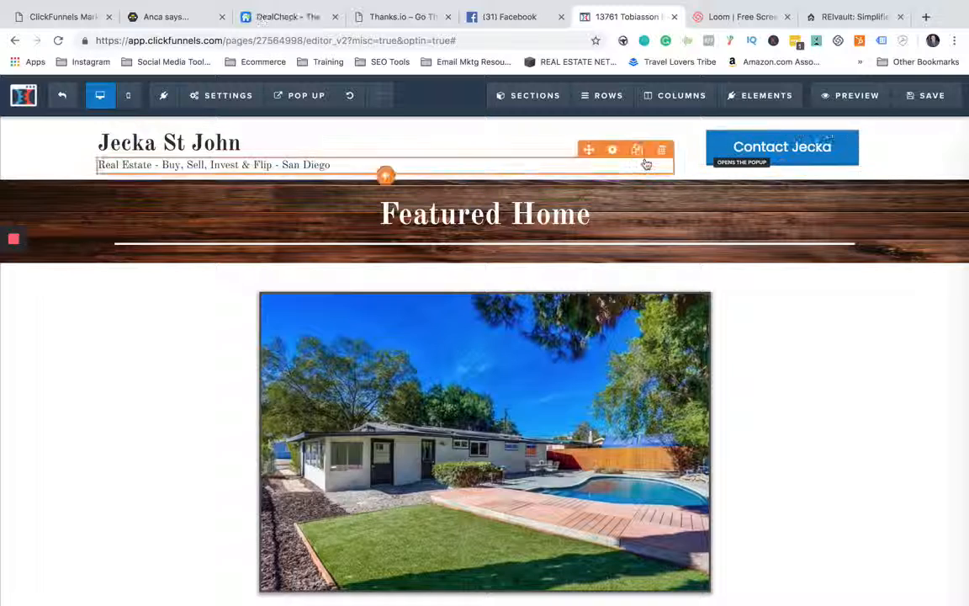
- Try the website URL and form submission actions on the header's contact button, and restore the pop-up action
left_click(747, 147)
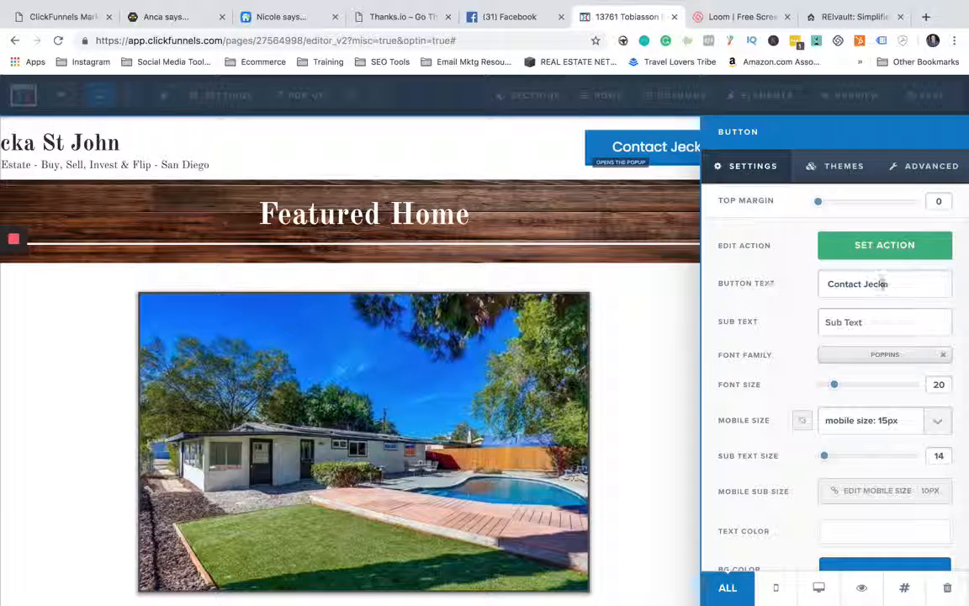
left_click(797, 252)
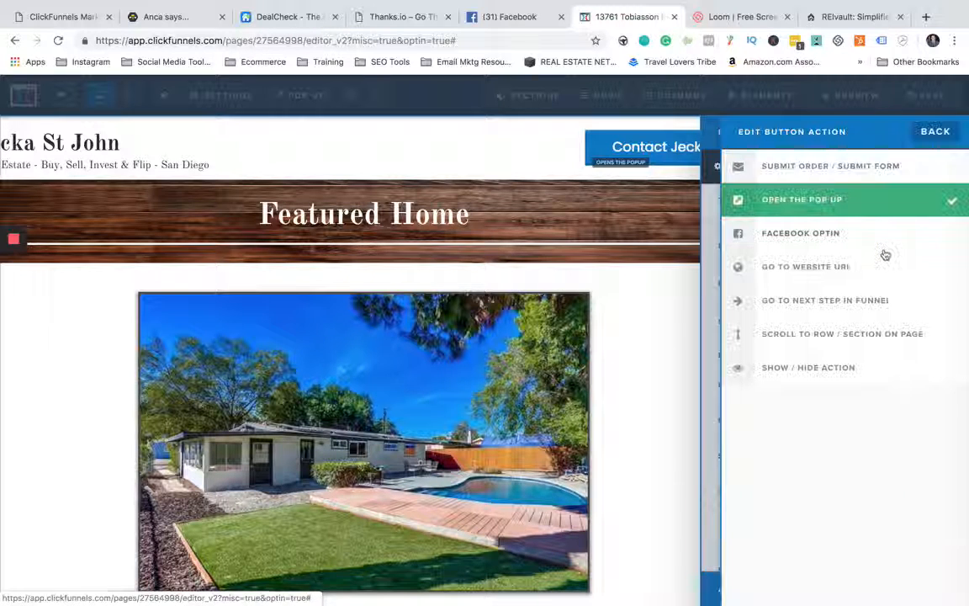
left_click(817, 269)
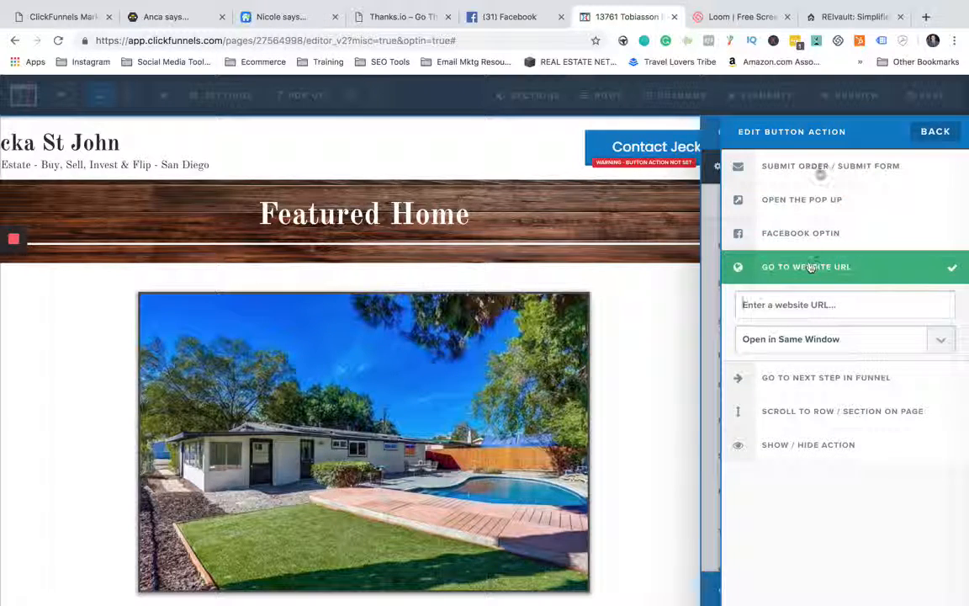
left_click(821, 168)
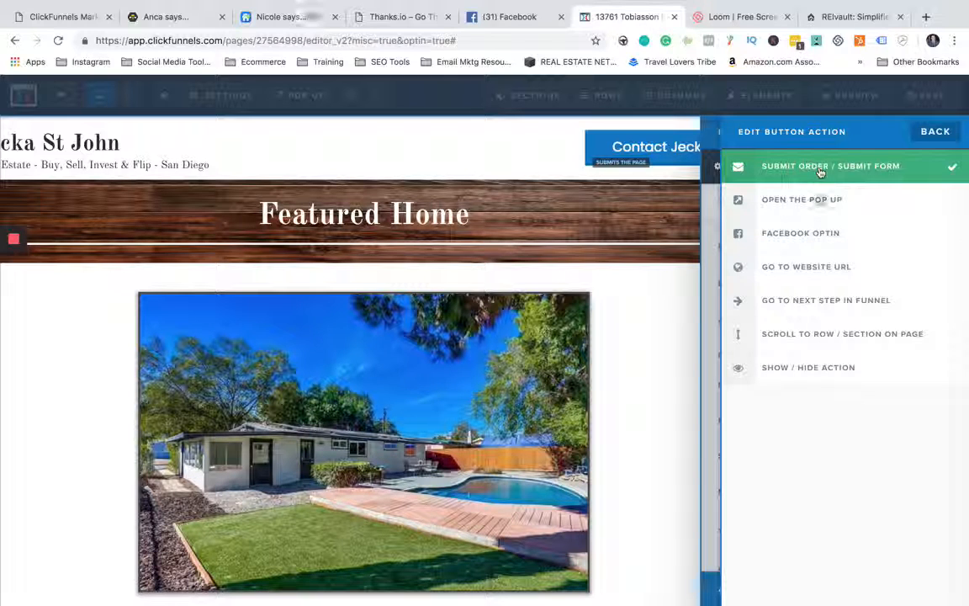
left_click(820, 200)
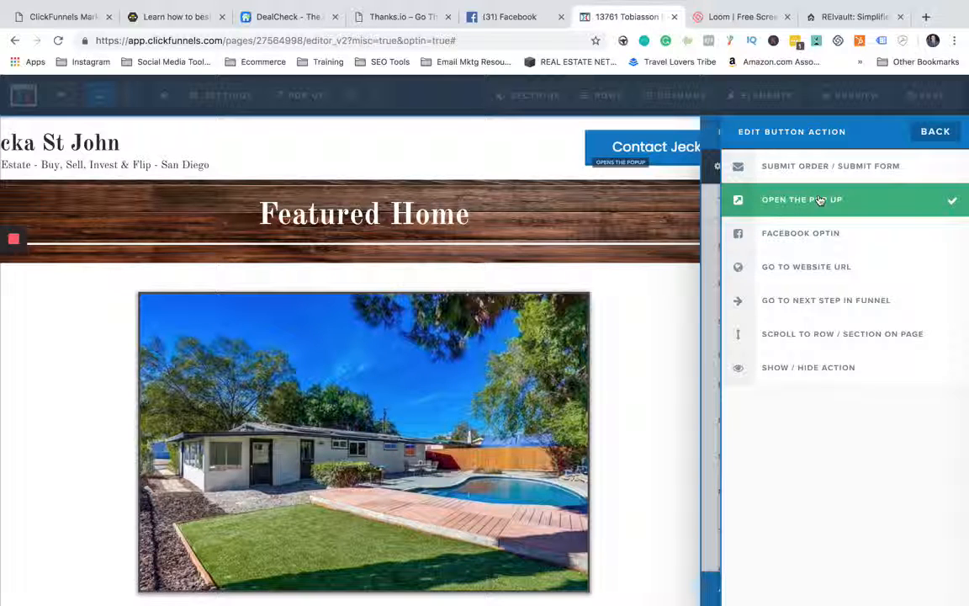
left_click(935, 131)
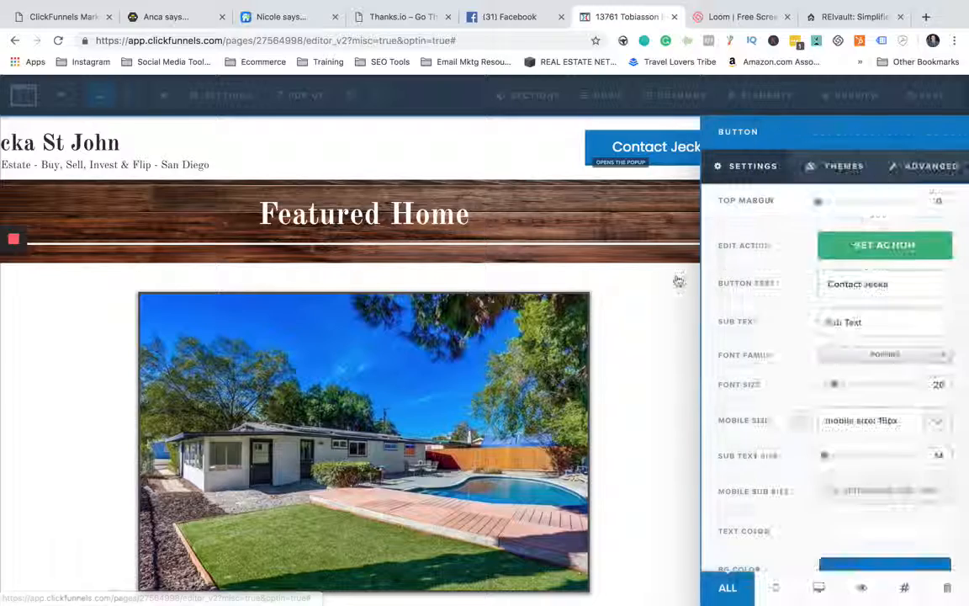
left_click(675, 318)
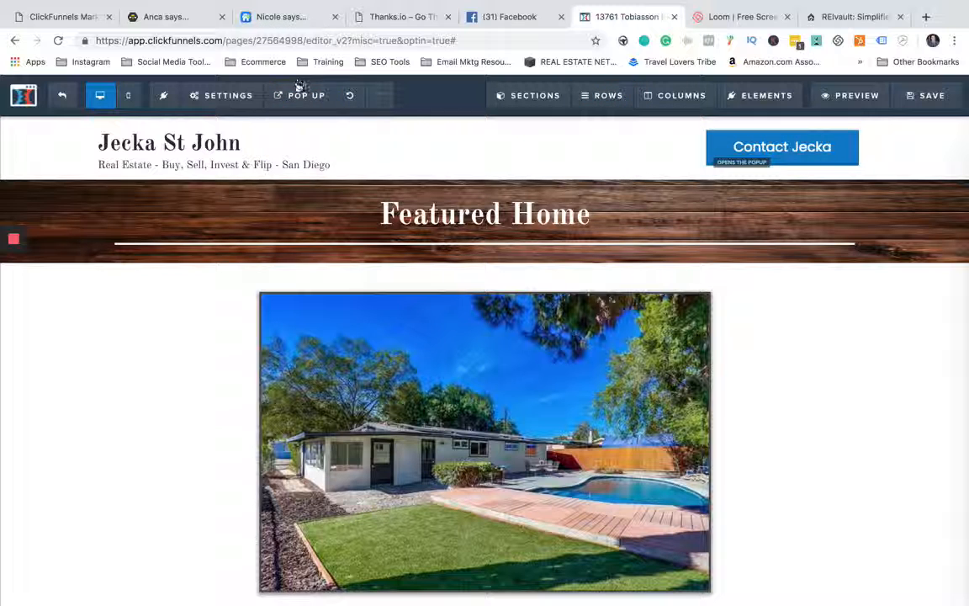
- Display the page's contact pop-up form in the editor
mouse_move(297, 97)
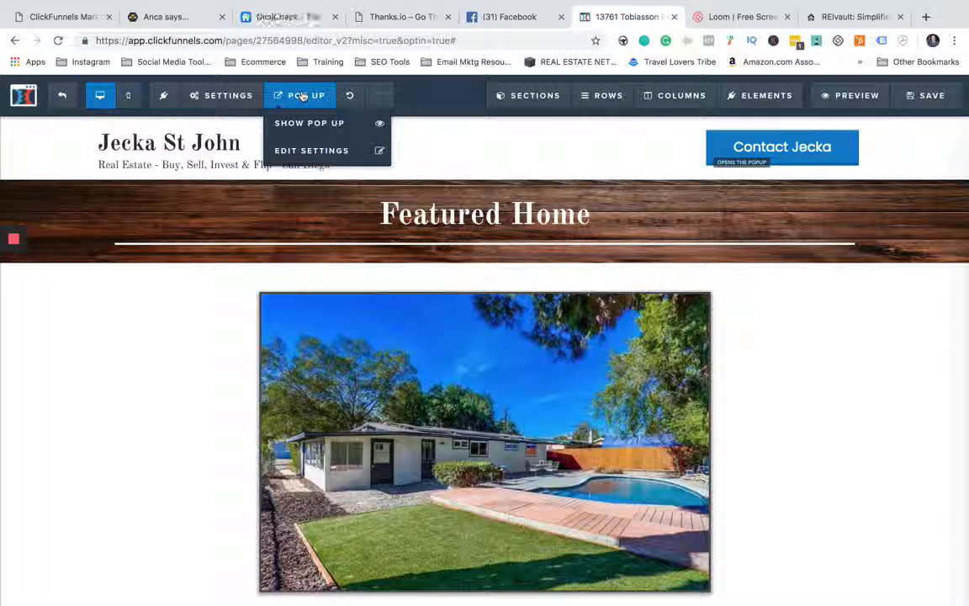
left_click(305, 123)
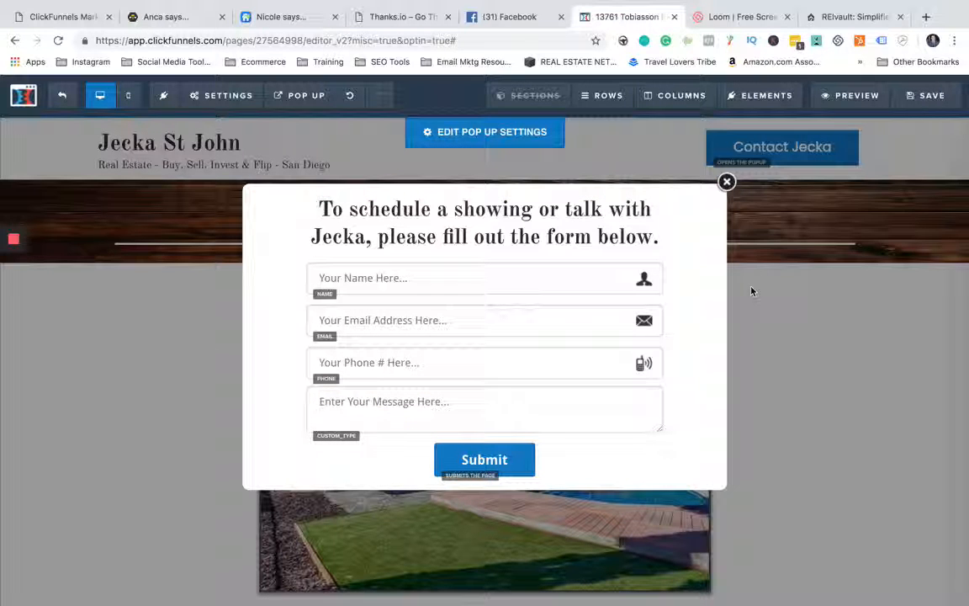
- Check the settings of the pop-up form's message field, and close the contact pop-up
left_click(384, 410)
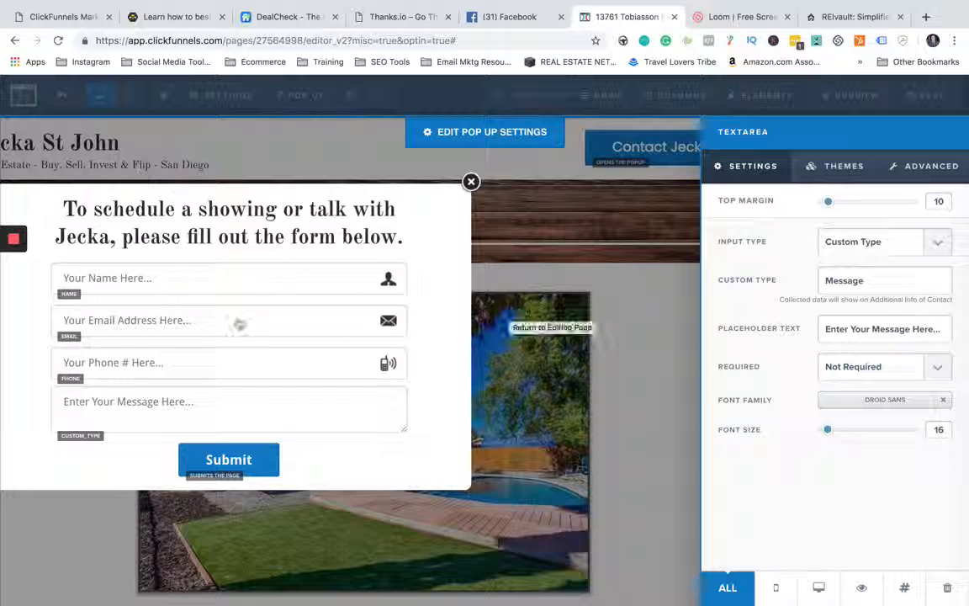
left_click(615, 297)
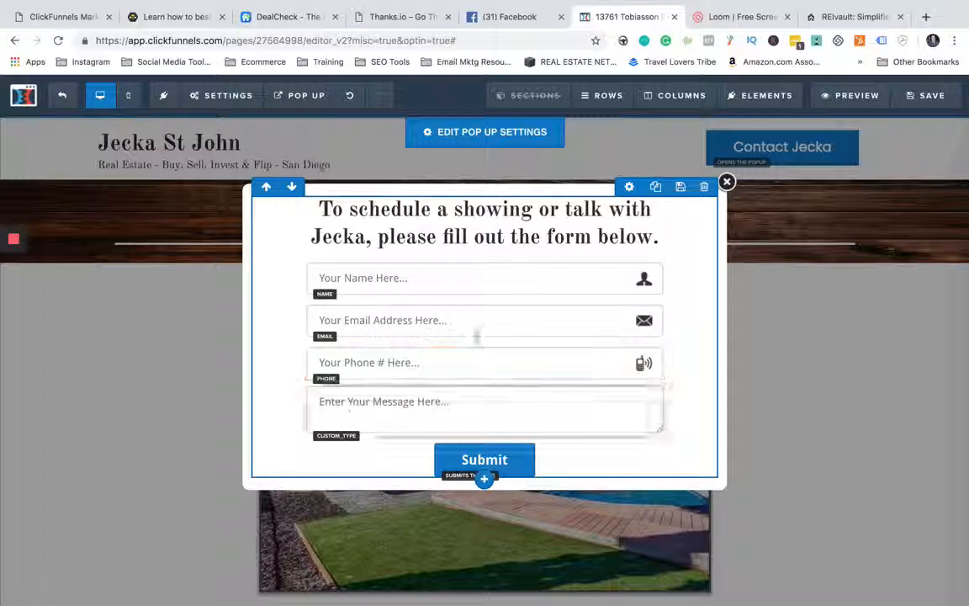
left_click(727, 182)
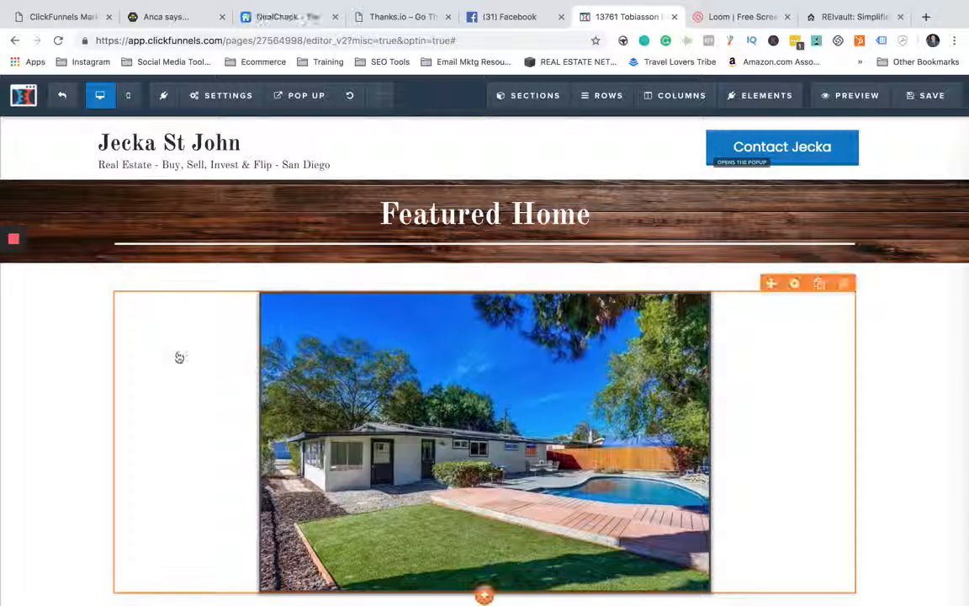
- Look through the image library, desktop upload and background options for the Featured Home picture, and leave without choosing an image
scroll(177, 356, "down", 2)
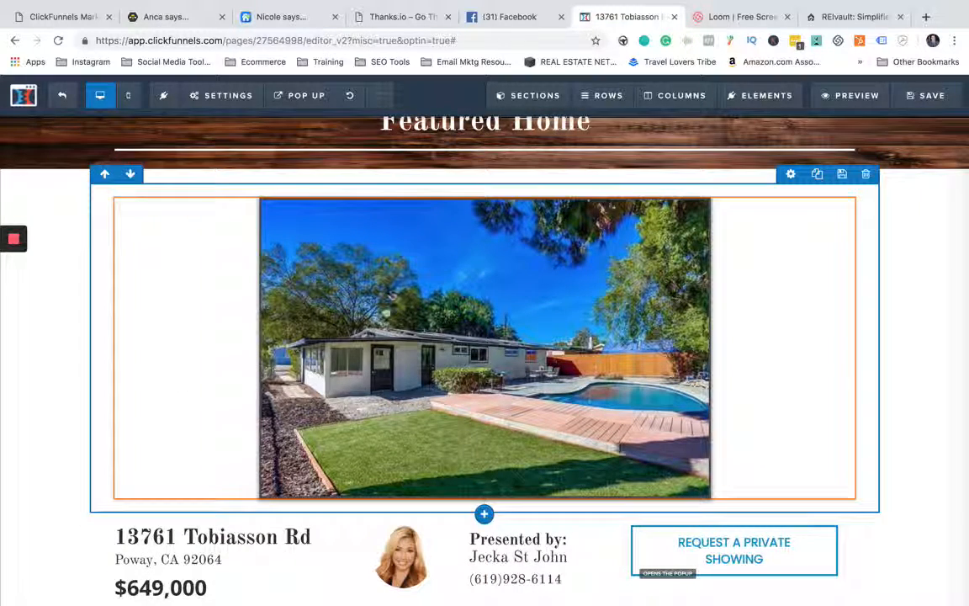
left_click(416, 316)
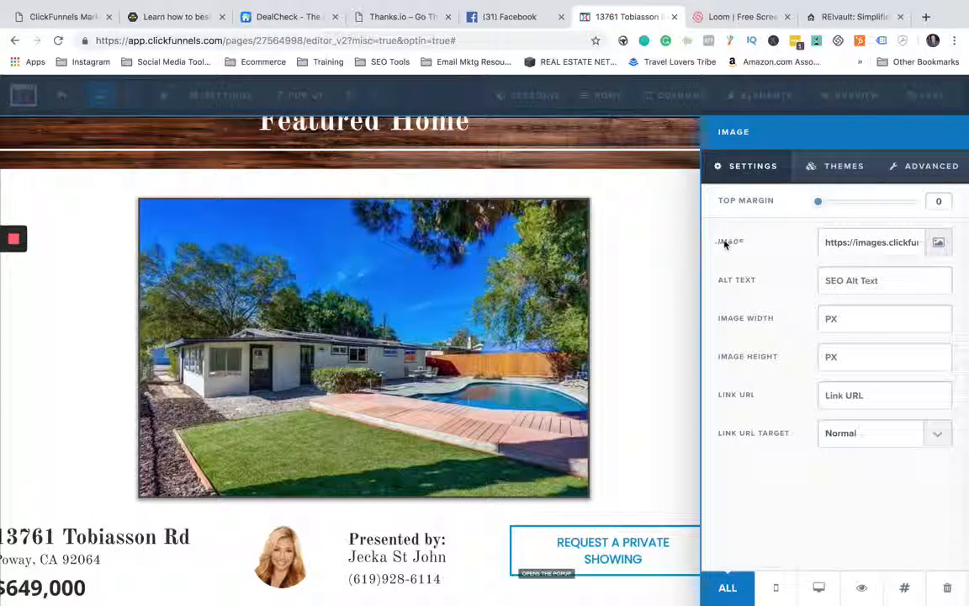
left_click(937, 244)
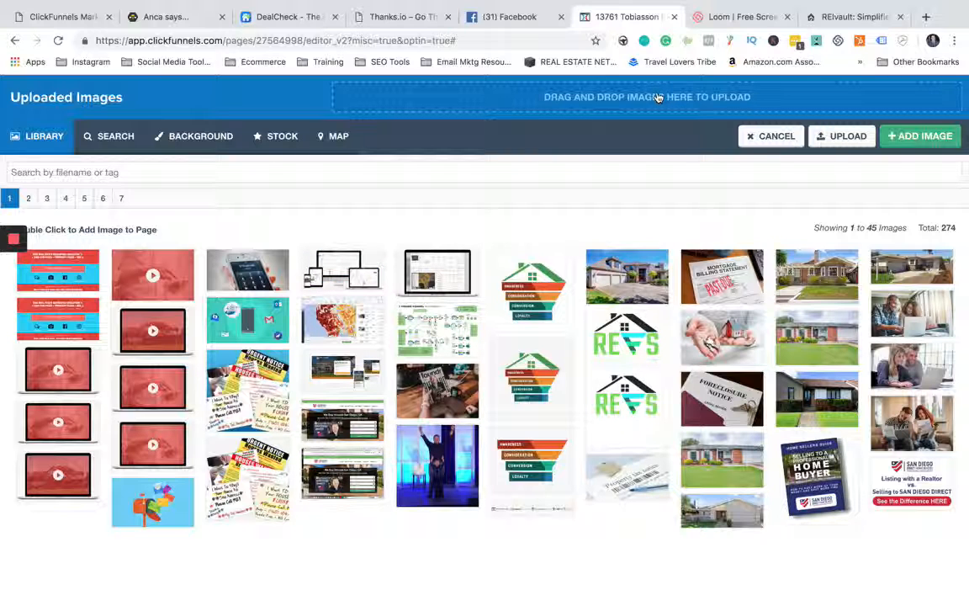
left_click(606, 101)
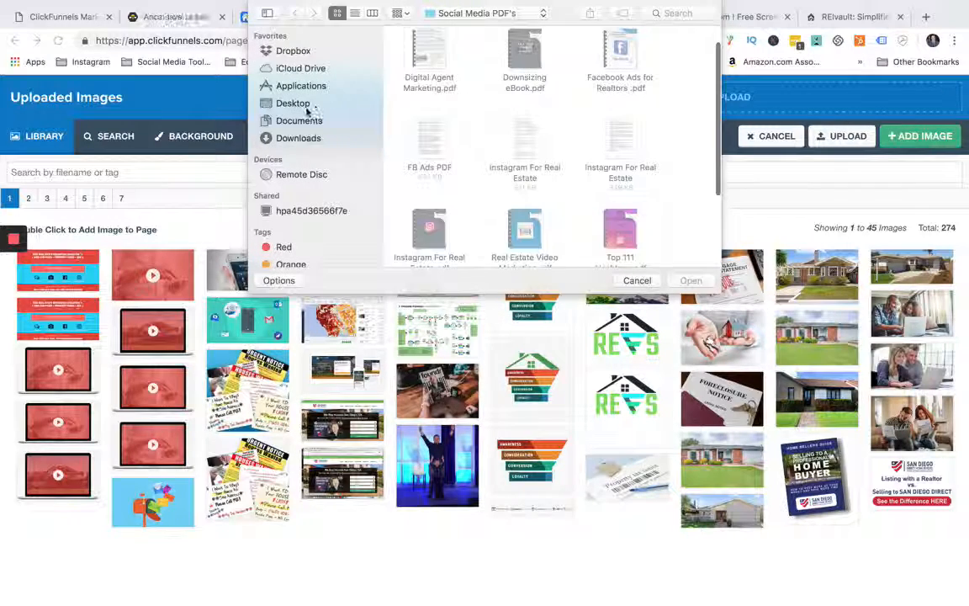
left_click(304, 104)
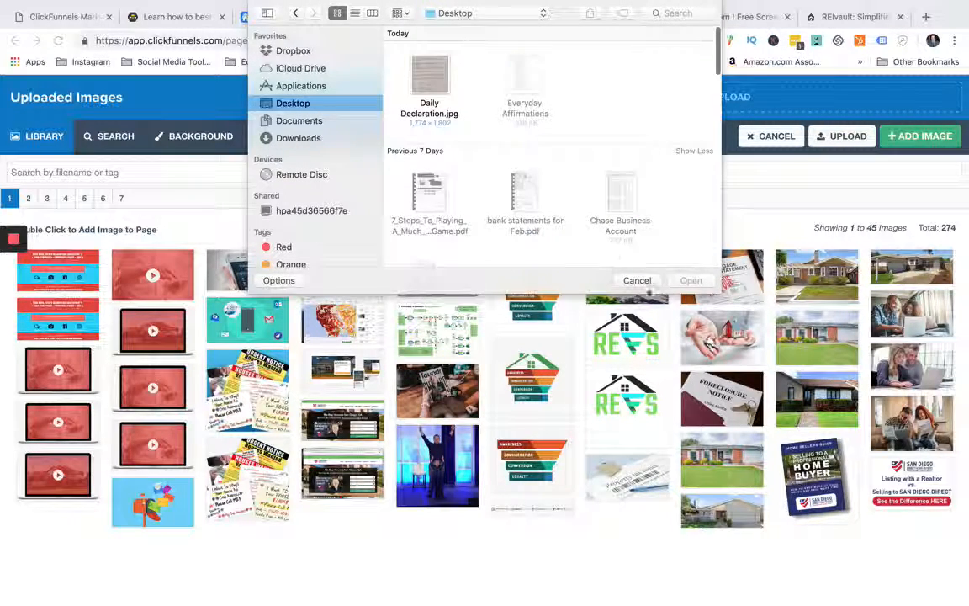
left_click(636, 280)
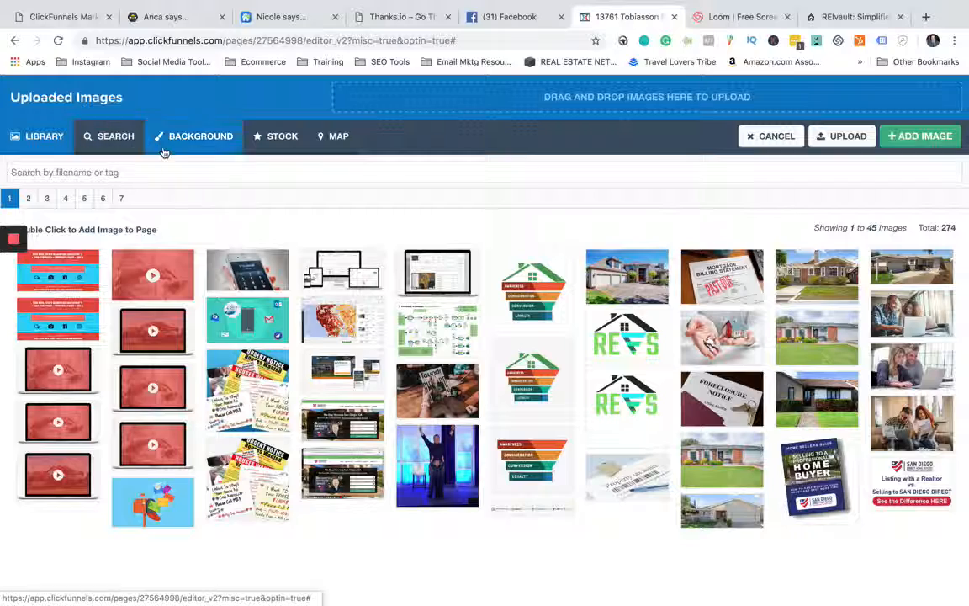
left_click(172, 138)
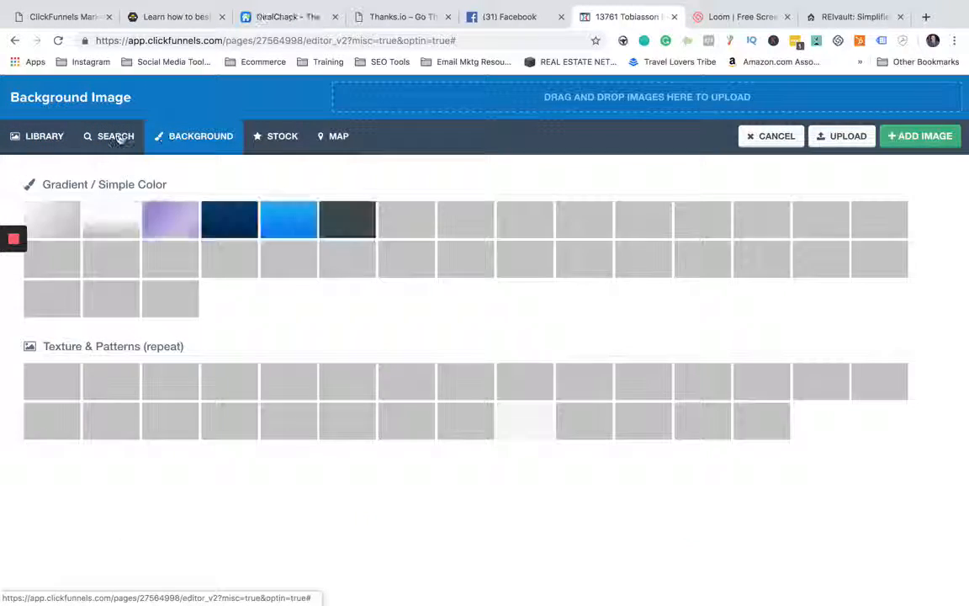
left_click(771, 137)
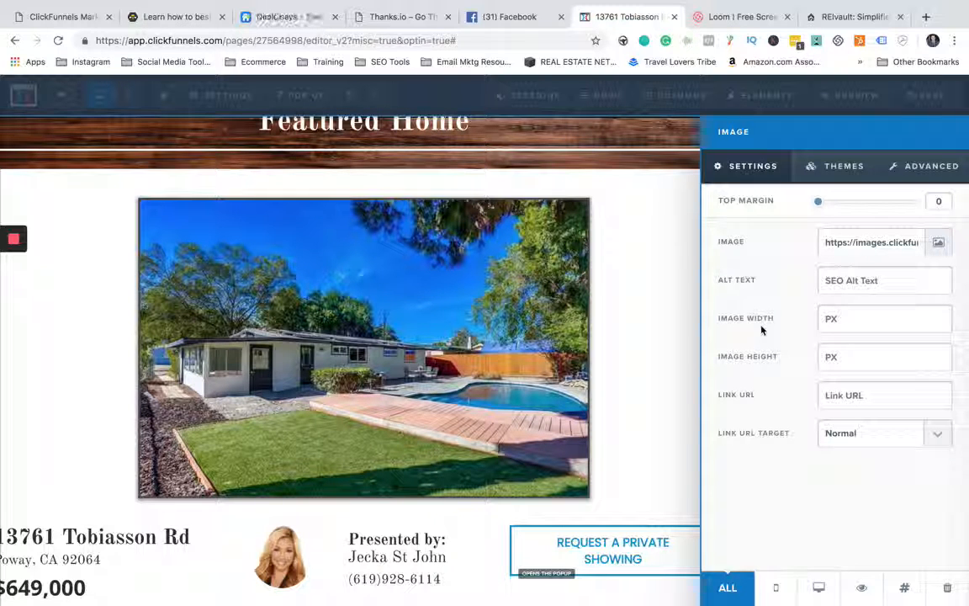
- Try an image width of 200 px on the Featured Home picture, clear the value and close the image settings
left_click(848, 318)
type("200")
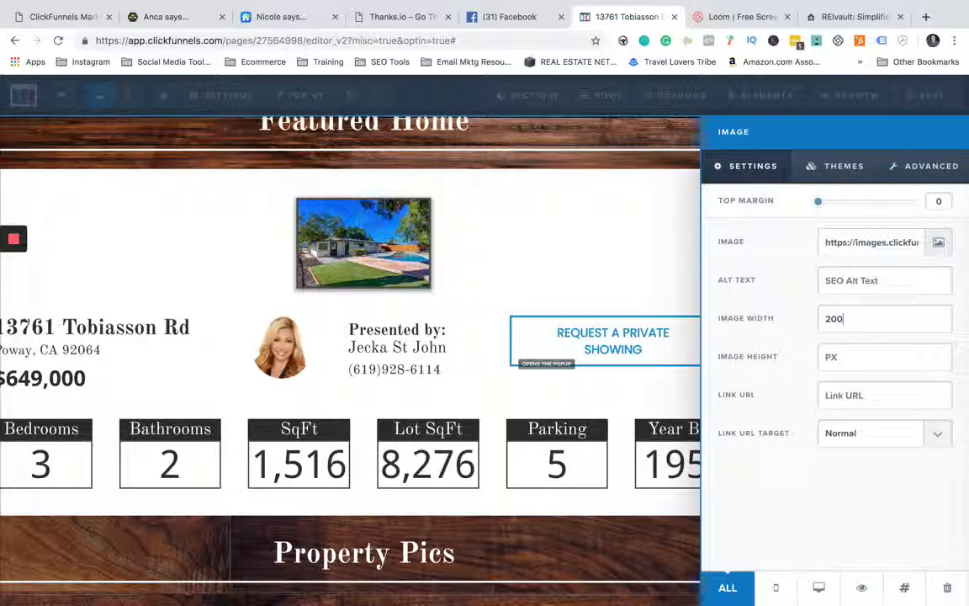
key("BackSpace")
key("BackSpace")
key("BackSpace")
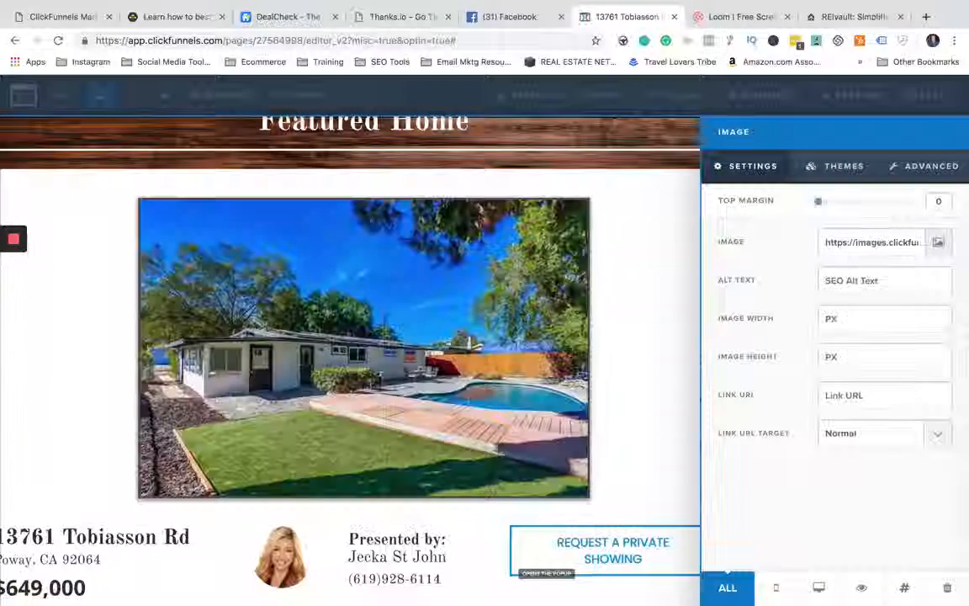
left_click(657, 321)
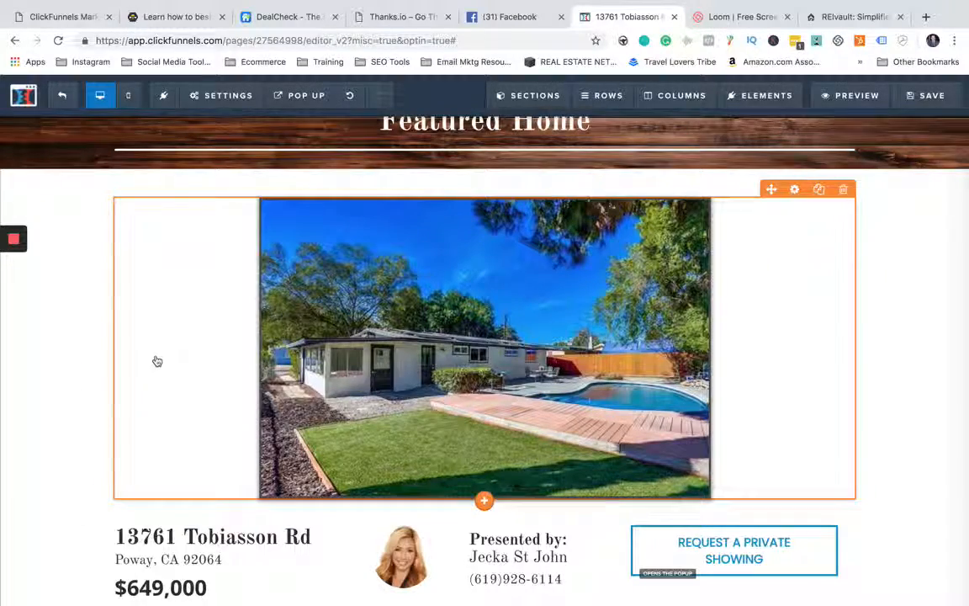
- Check the thumbnail and full-size image settings of the first picture in the Property Pics section
scroll(104, 352, "down", 3)
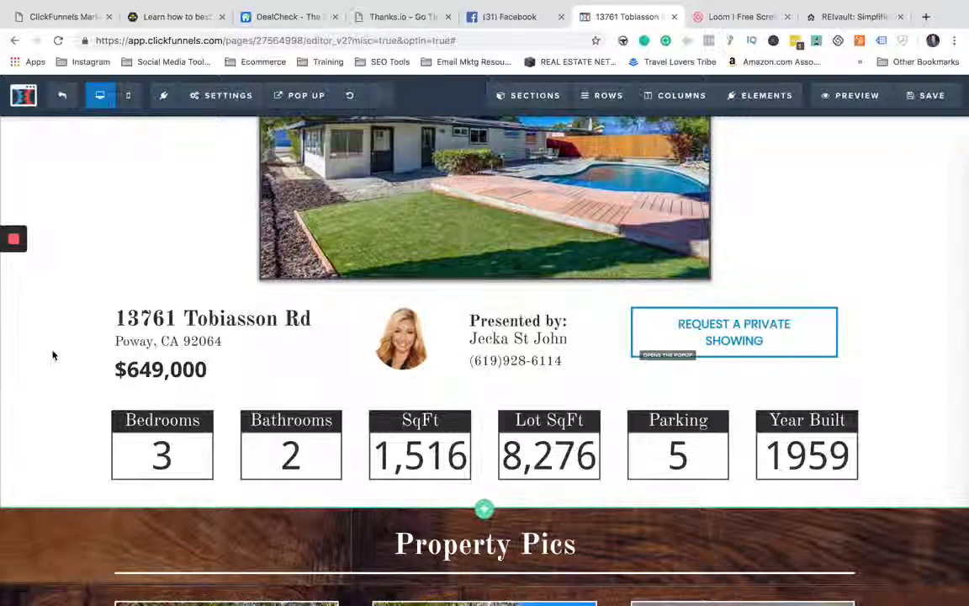
scroll(52, 353, "down", 1)
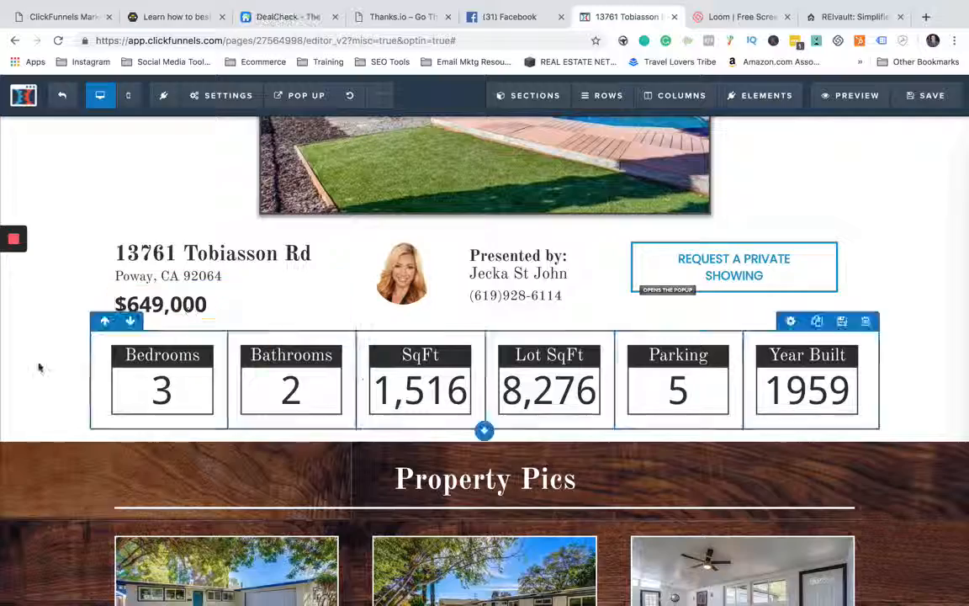
scroll(177, 362, "down", 6)
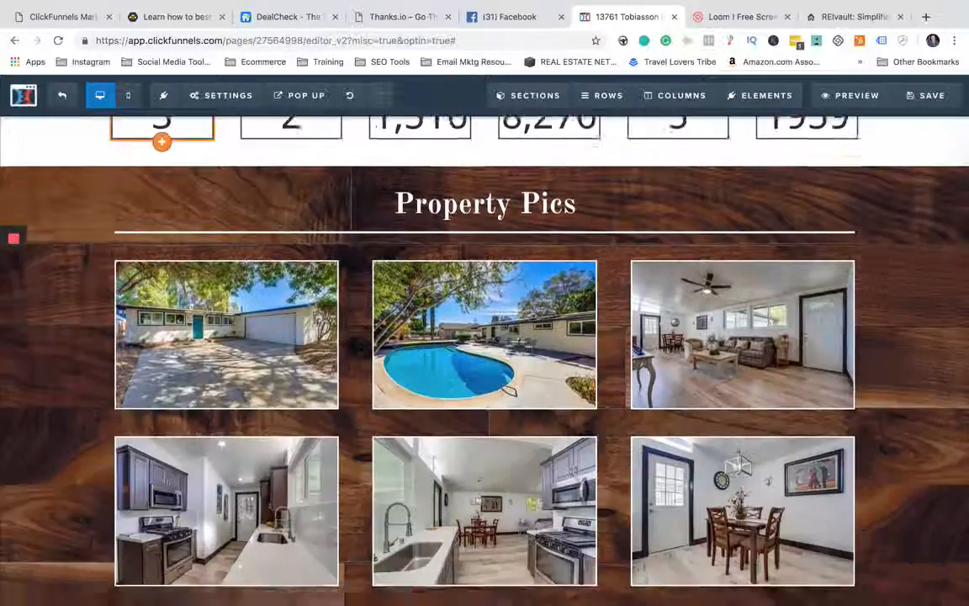
left_click(271, 342)
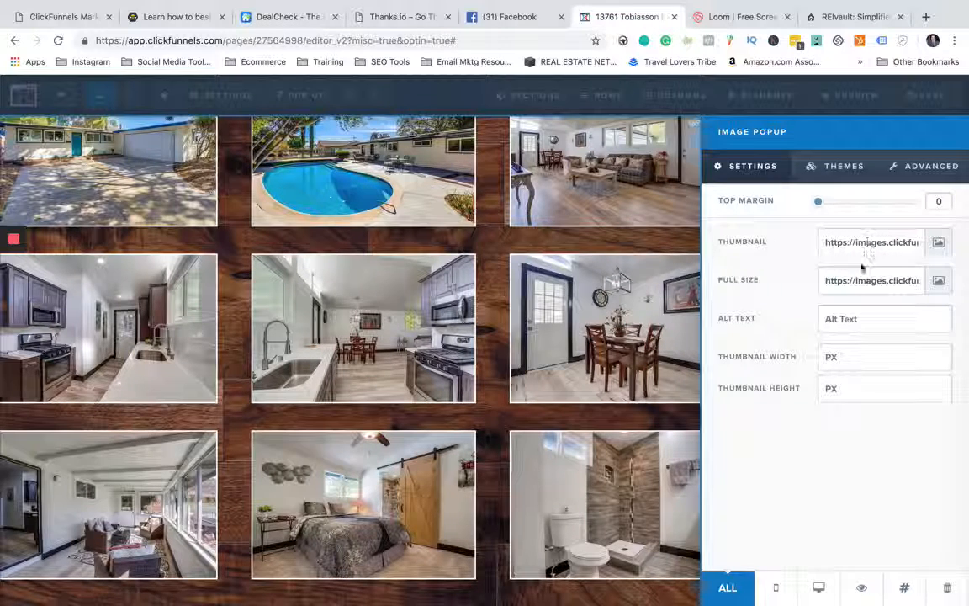
left_click(545, 243)
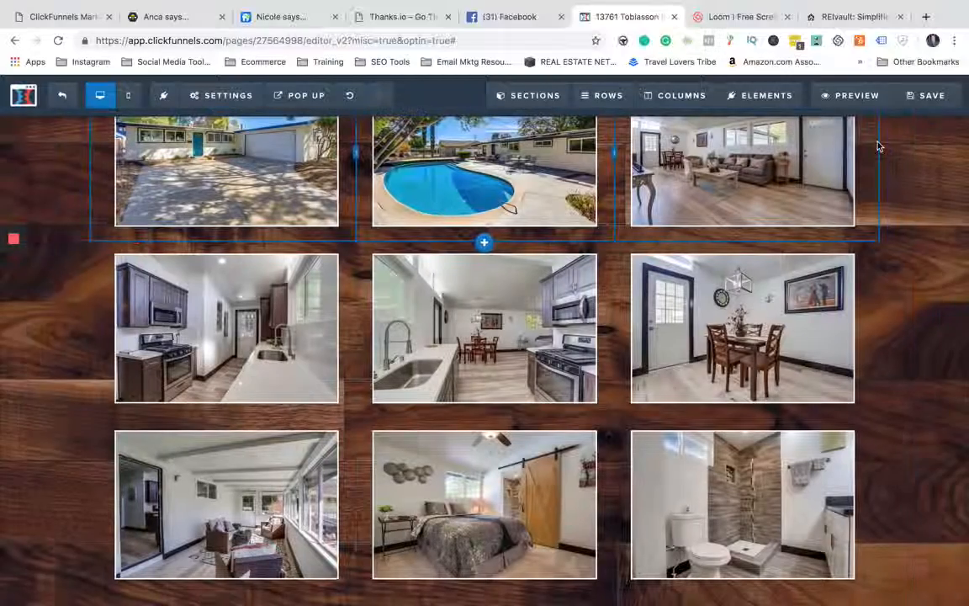
- Save the page and preview it, enlarging the first two Property Pics images before closing the preview
left_click(923, 99)
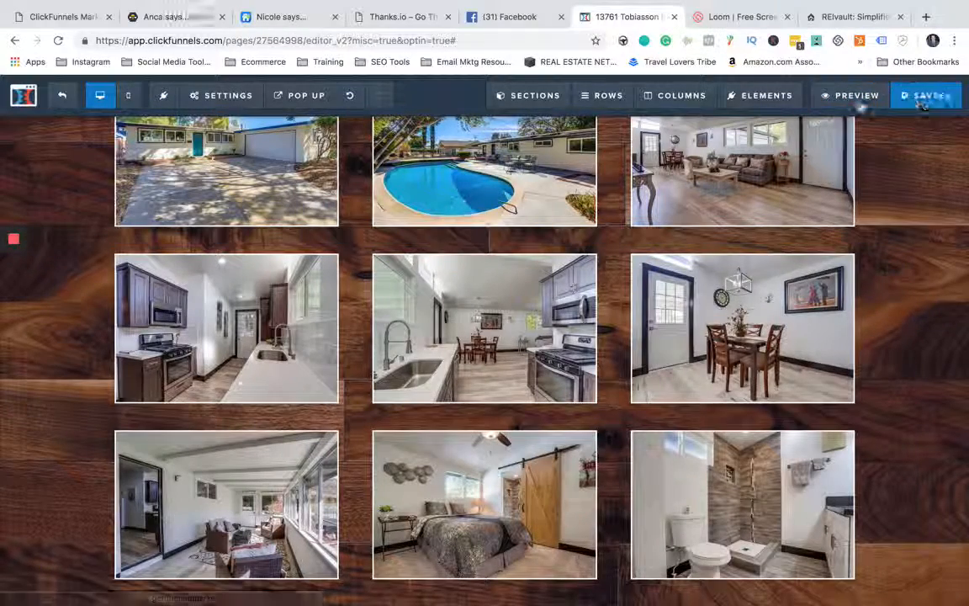
left_click(856, 96)
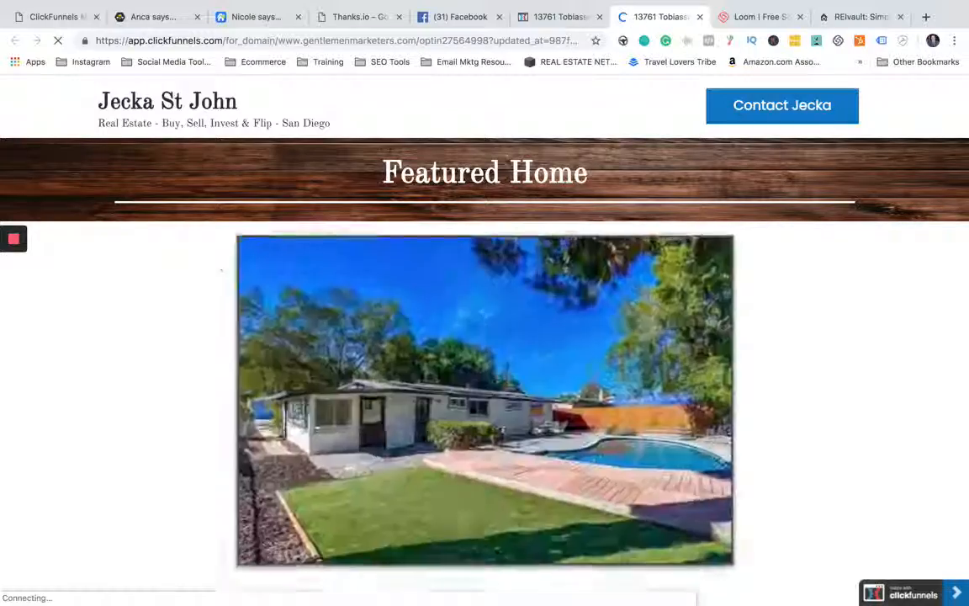
scroll(239, 275, "down", 5)
scroll(240, 275, "down", 3)
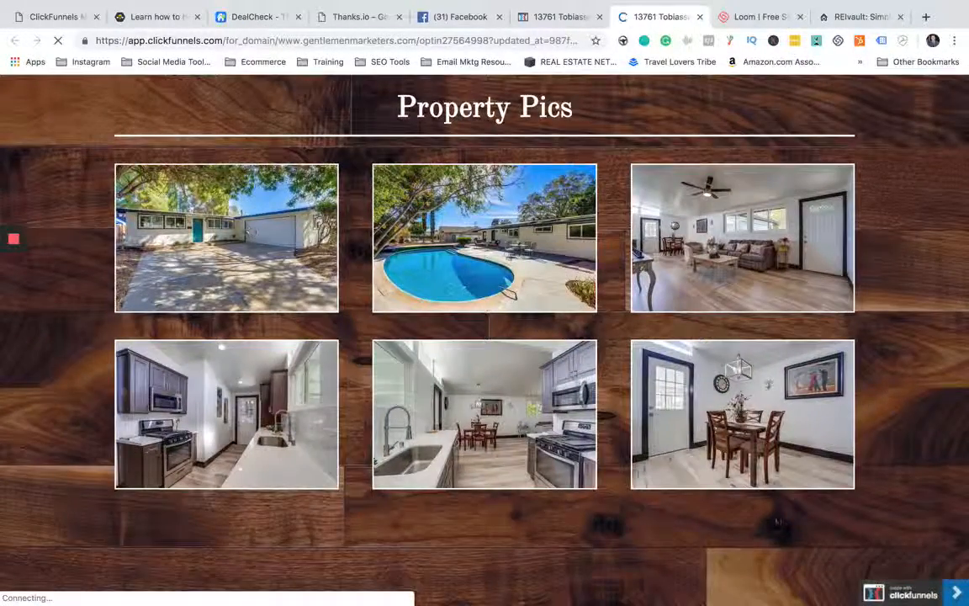
left_click(242, 240)
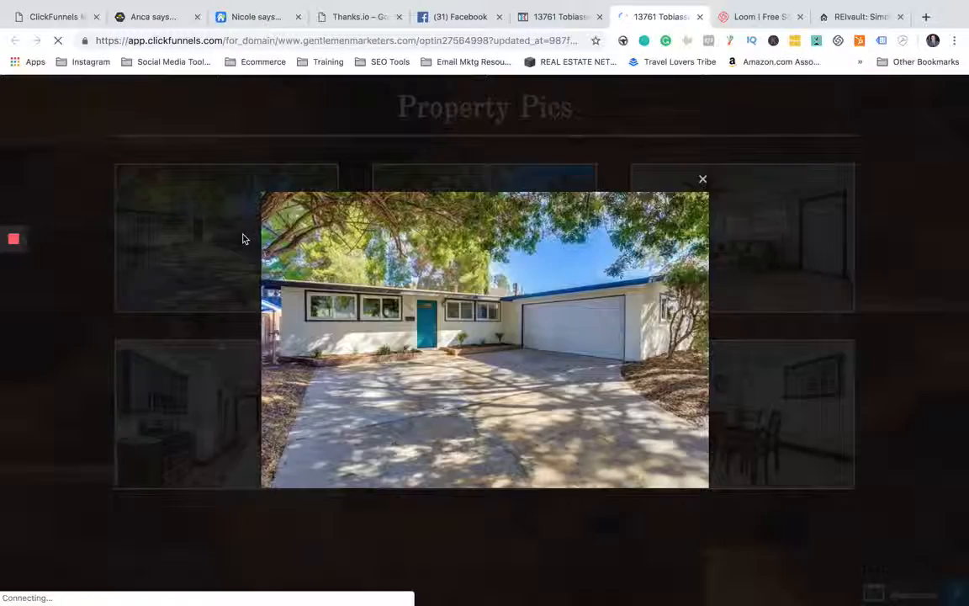
left_click(703, 179)
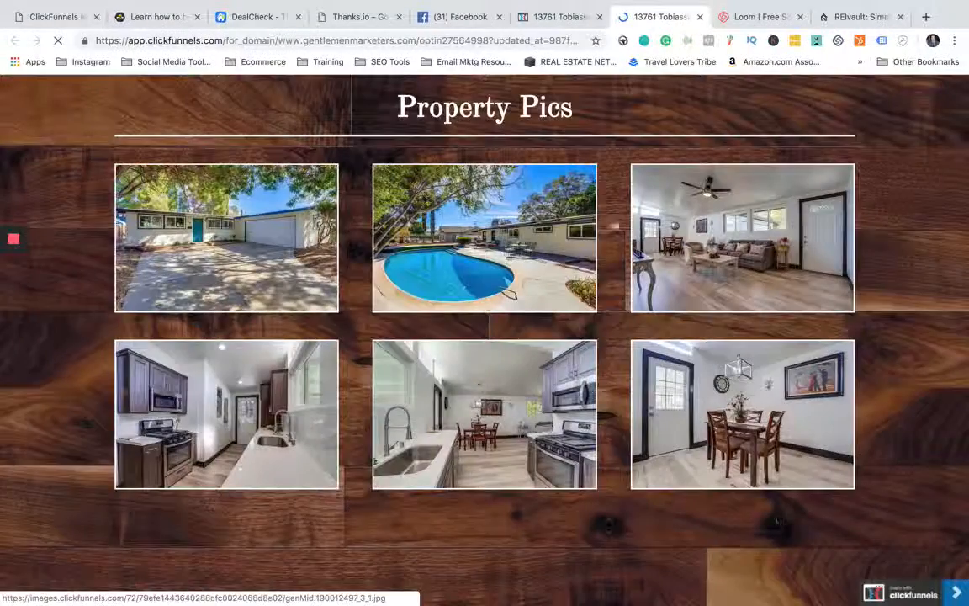
left_click(449, 236)
left_click(702, 179)
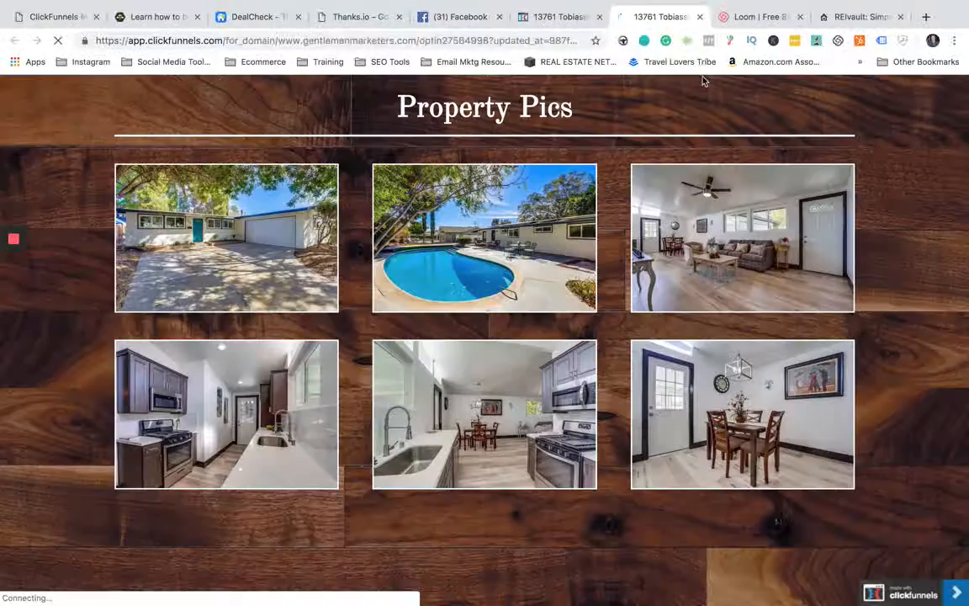
left_click(699, 17)
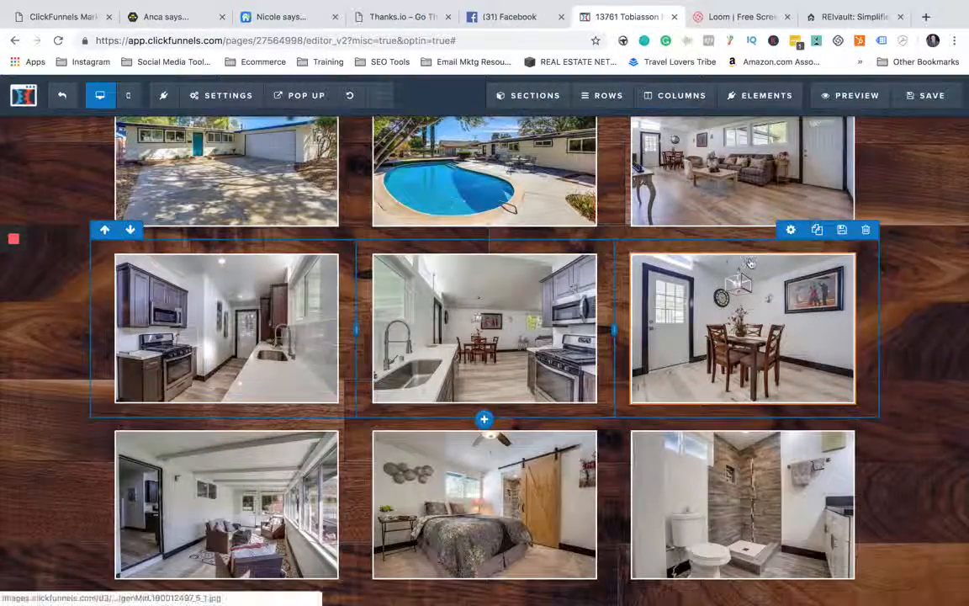
- Open the Property Details description for text editing, select part of its second paragraph and clear the selection
scroll(451, 353, "down", 3)
scroll(451, 354, "down", 6)
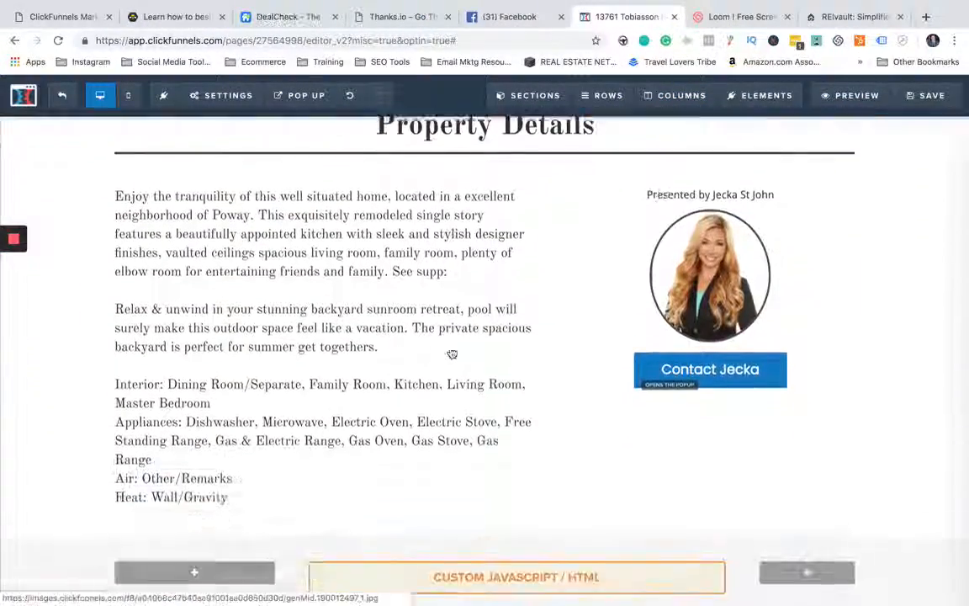
left_click(352, 322)
left_click_drag(400, 311, 270, 281)
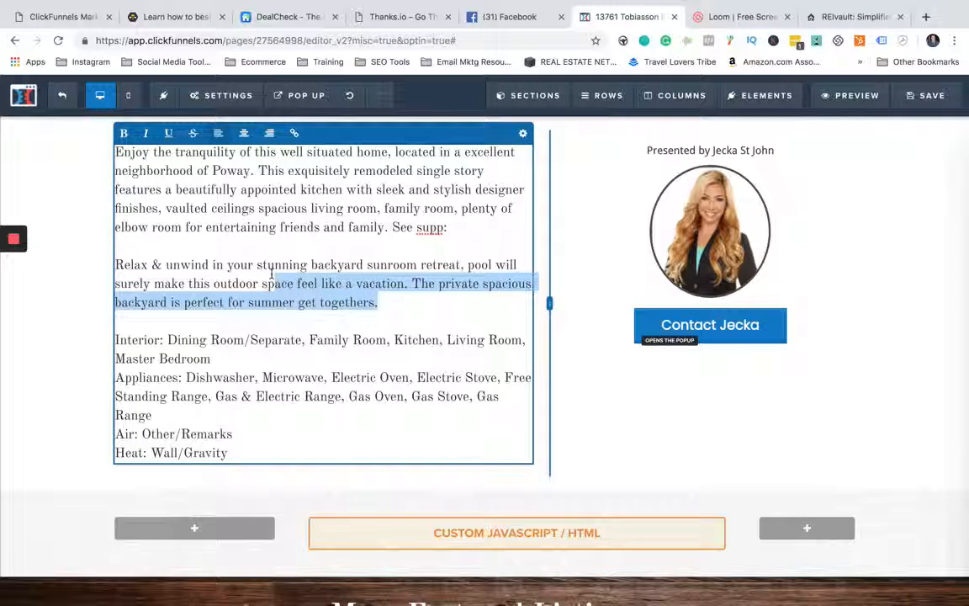
left_click(401, 318)
- Preview the page from the Featured Home header down to the map between Property Details and More Featured Listings
scroll(93, 320, "down", 2)
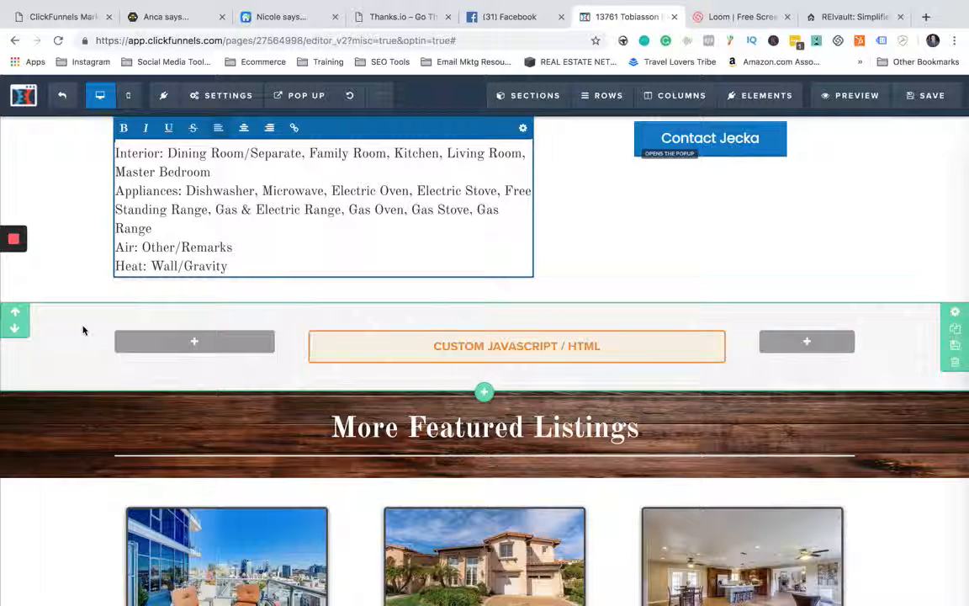
left_click(851, 96)
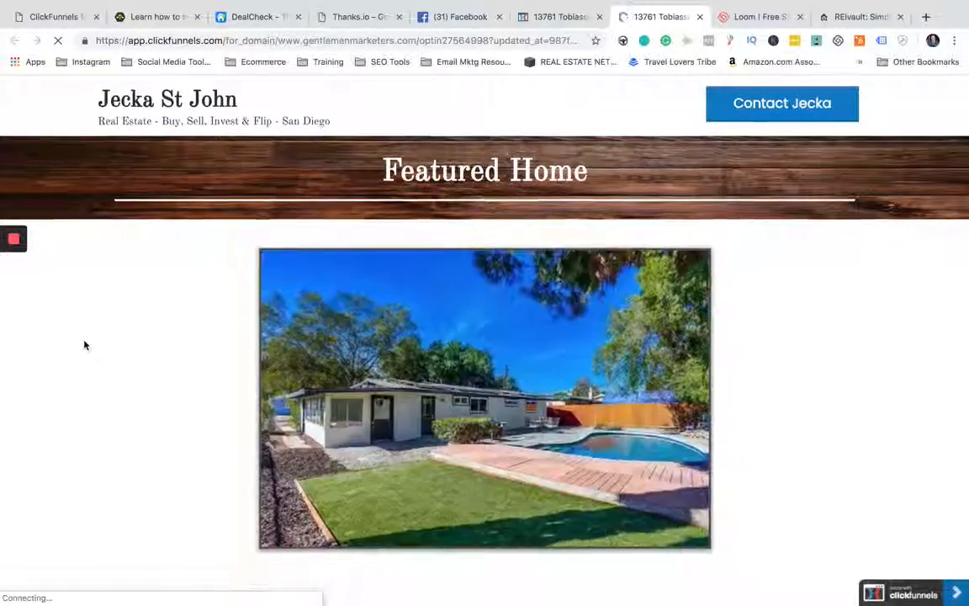
scroll(84, 344, "down", 15)
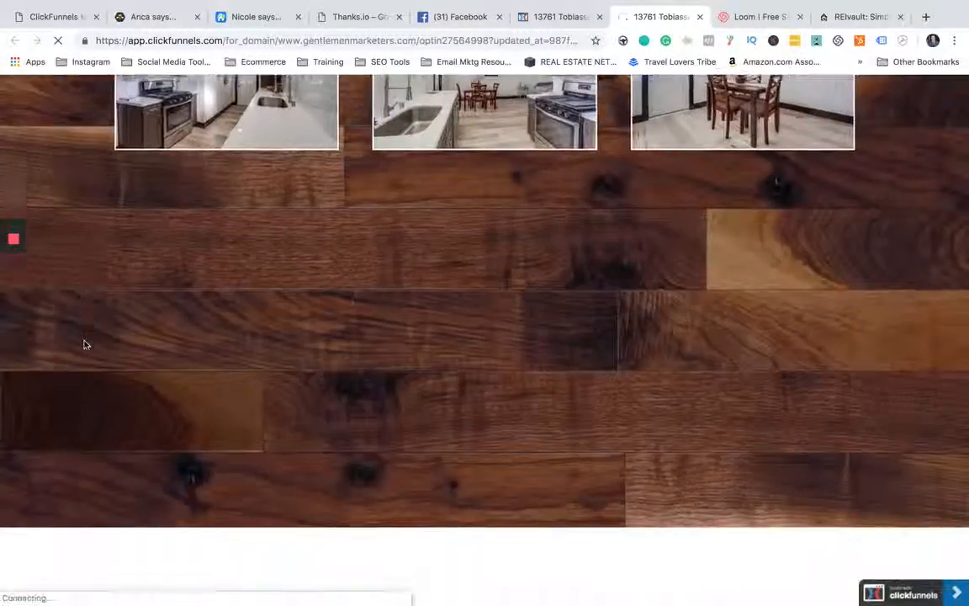
scroll(84, 344, "down", 5)
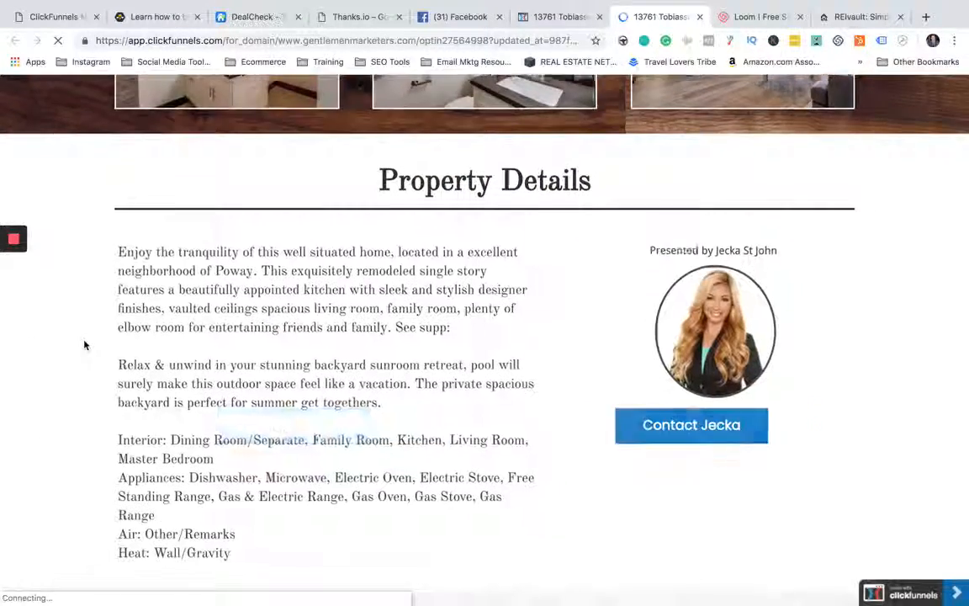
scroll(84, 344, "down", 5)
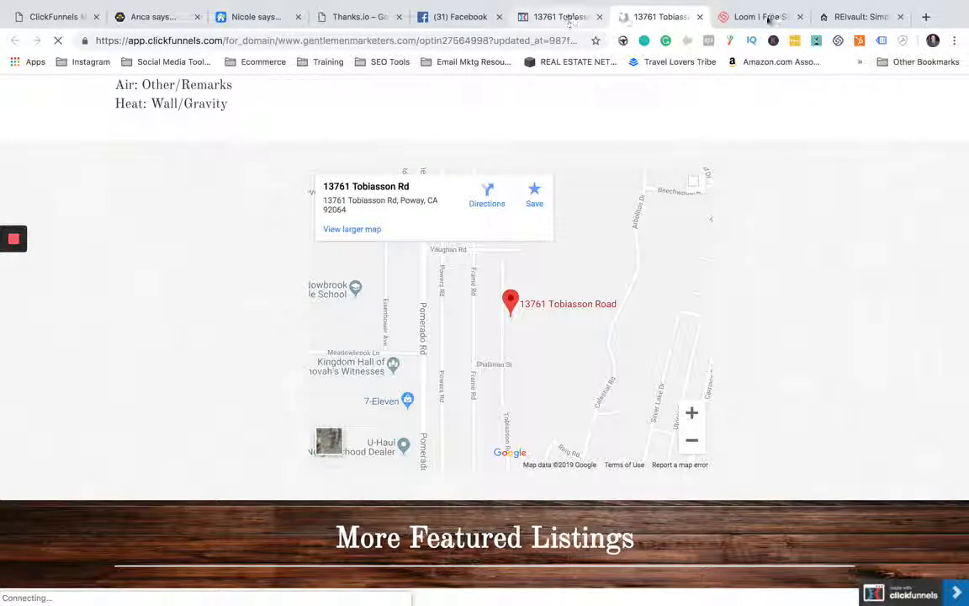
- Open google.com in a new browser tab and go to Google Maps from its apps list
left_click(925, 17)
type("google.com")
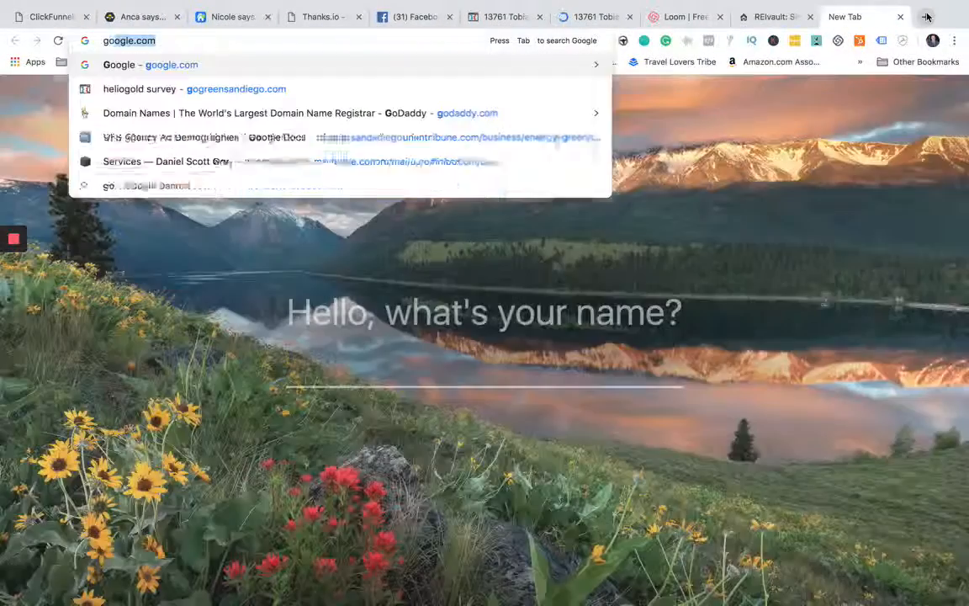
key("Return")
left_click(909, 96)
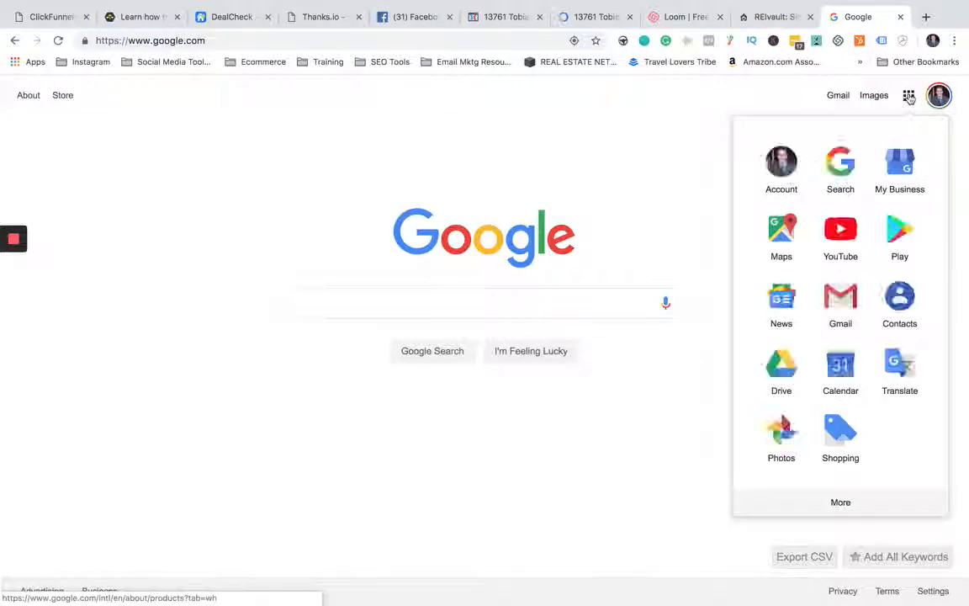
left_click(788, 219)
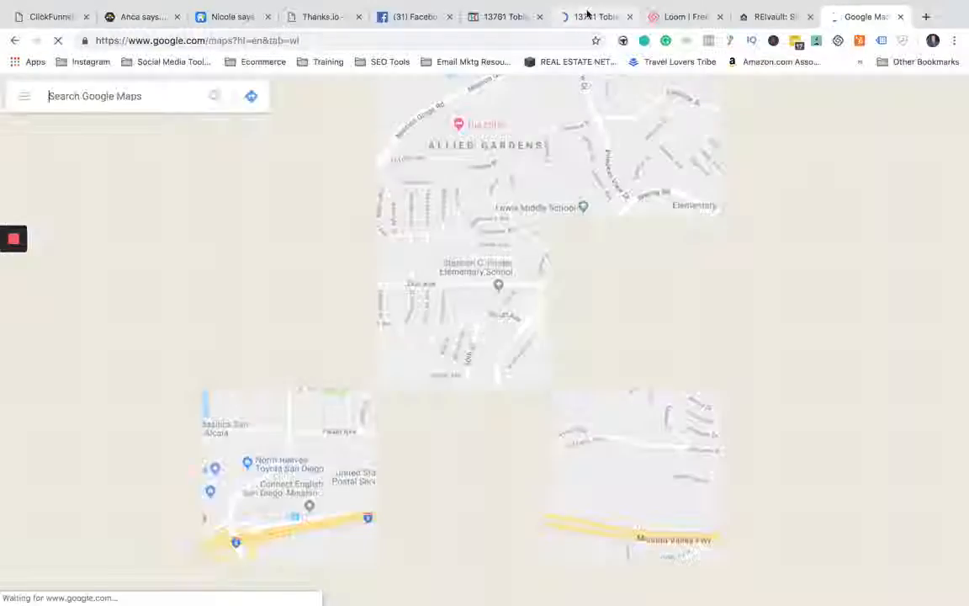
- Return to the property page preview and copy the street address shown below the Featured Home image
left_click(588, 16)
scroll(172, 349, "up", 10)
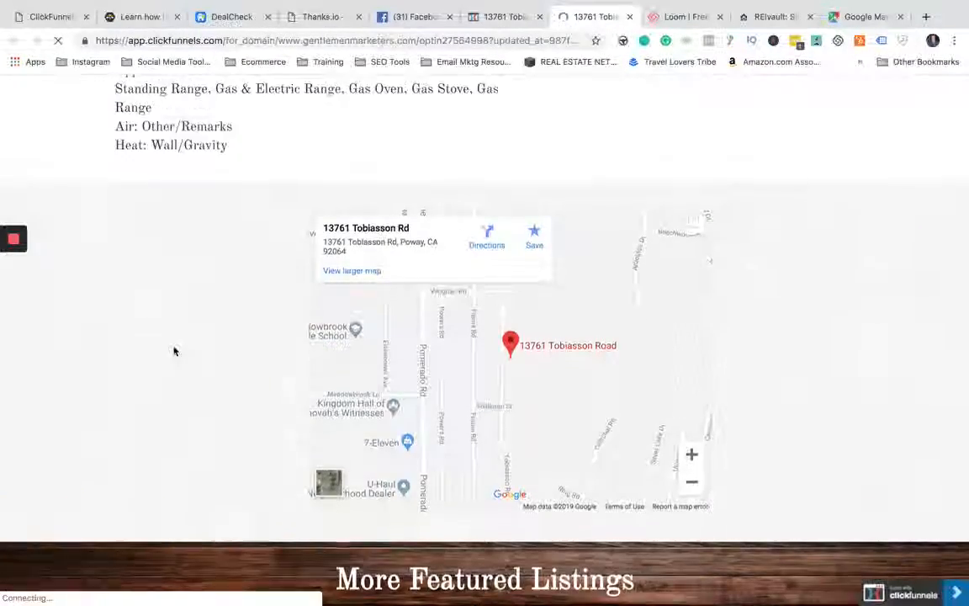
scroll(174, 351, "up", 10)
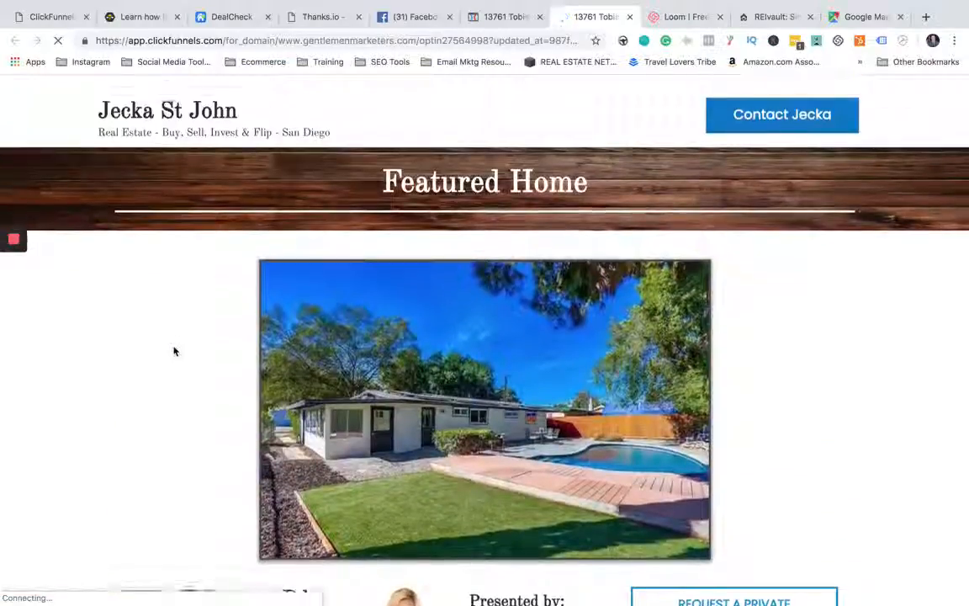
scroll(173, 351, "down", 2)
left_click_drag(116, 490, 289, 498)
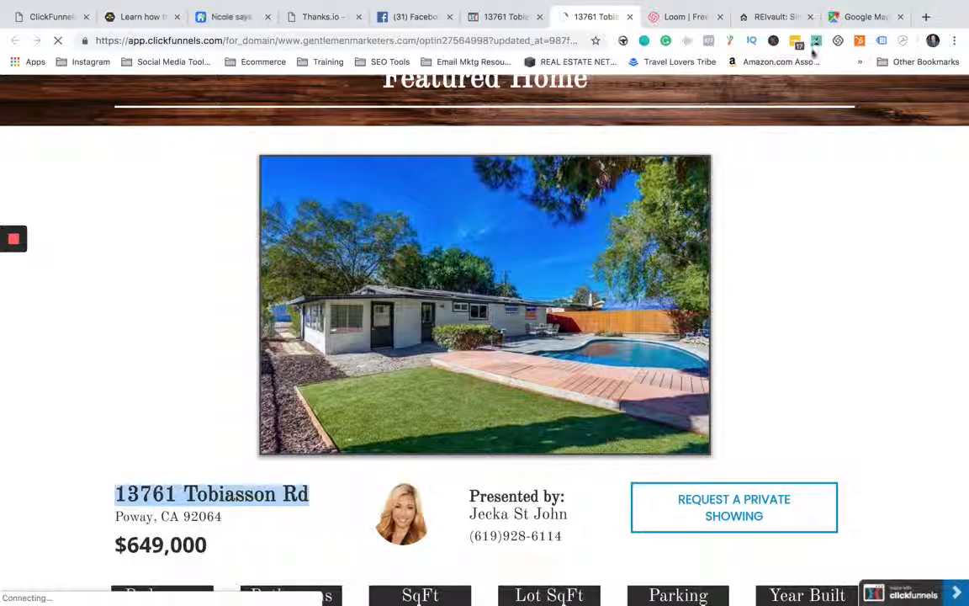
- Search Google Maps for the copied property address and open the suggested match in California
left_click(862, 17)
left_click(102, 96)
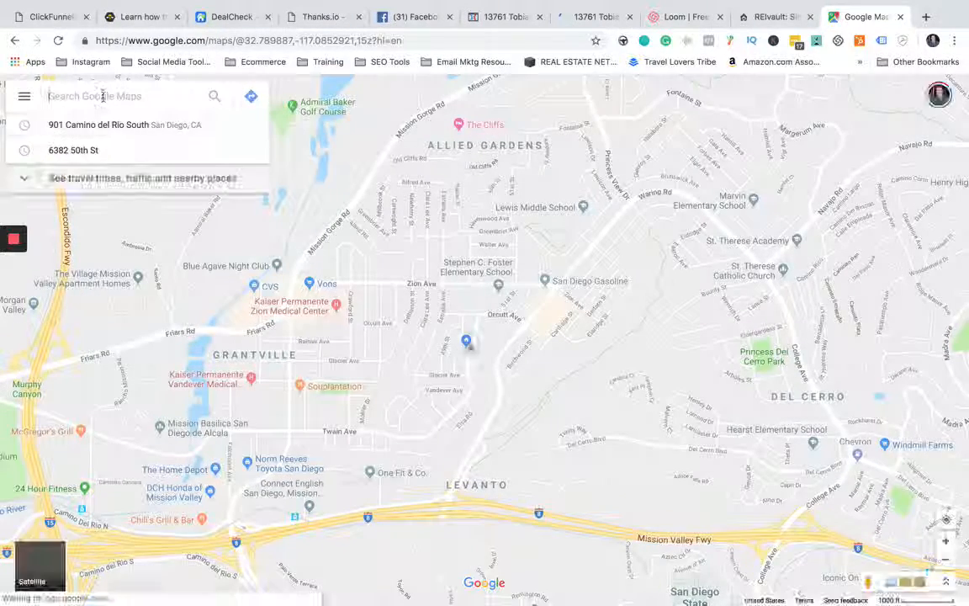
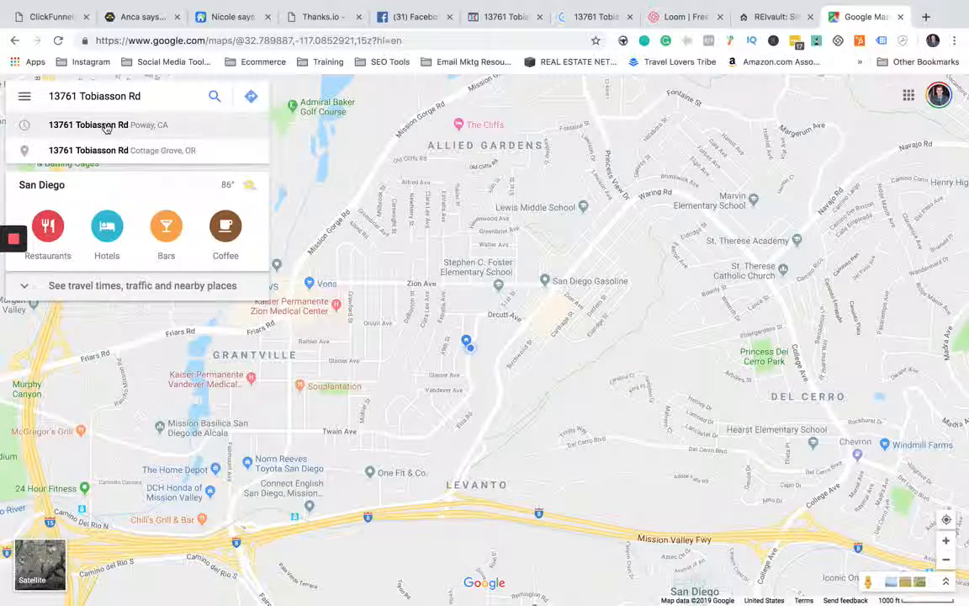
left_click(106, 128)
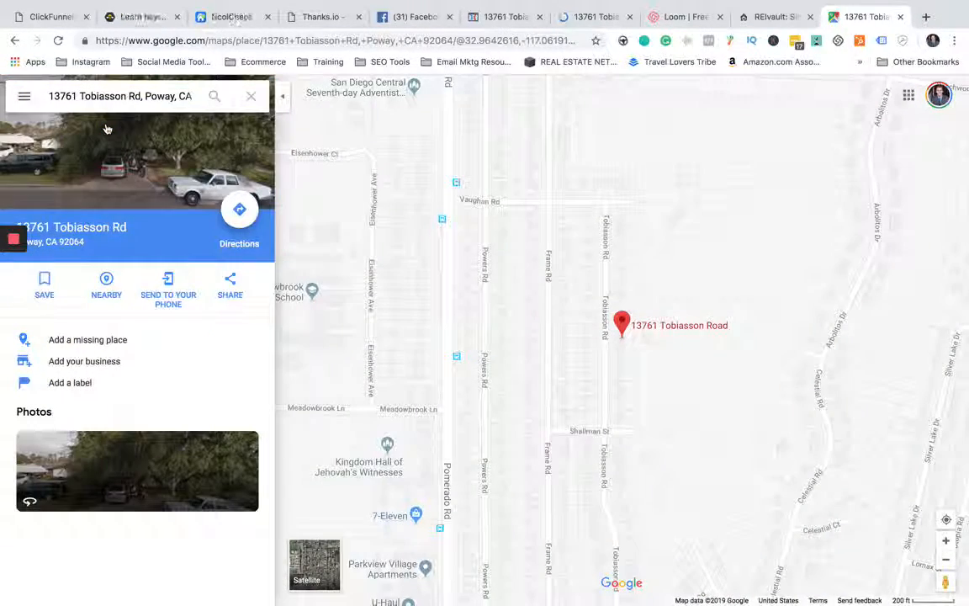
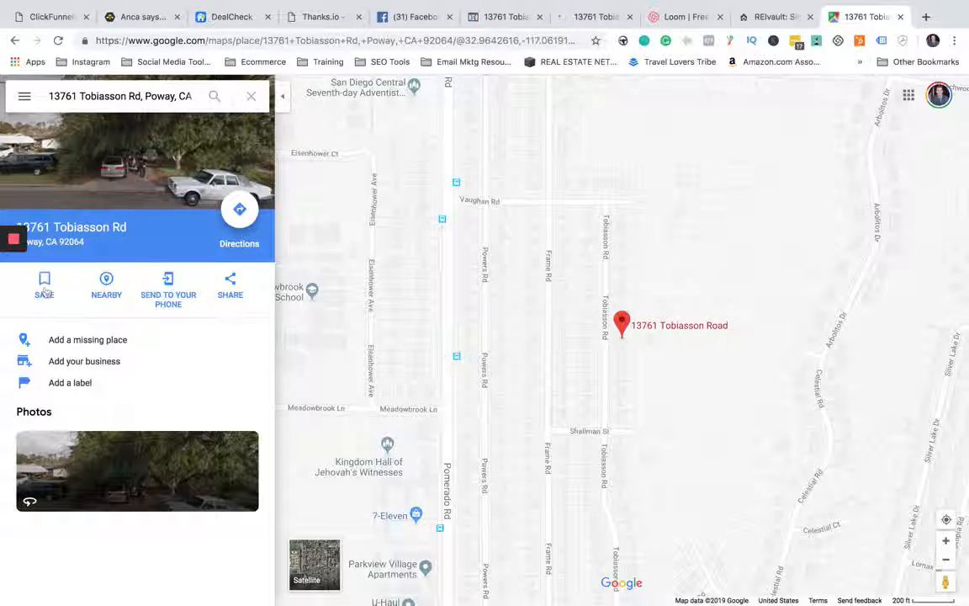
- Open the share options for the property in Google Maps and copy its link to share
left_click(231, 288)
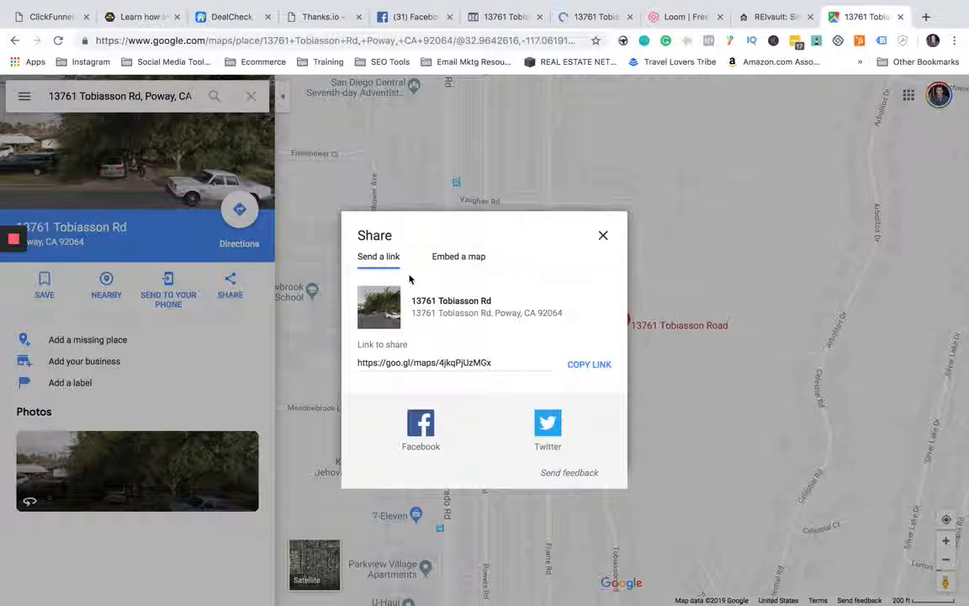
left_click(454, 257)
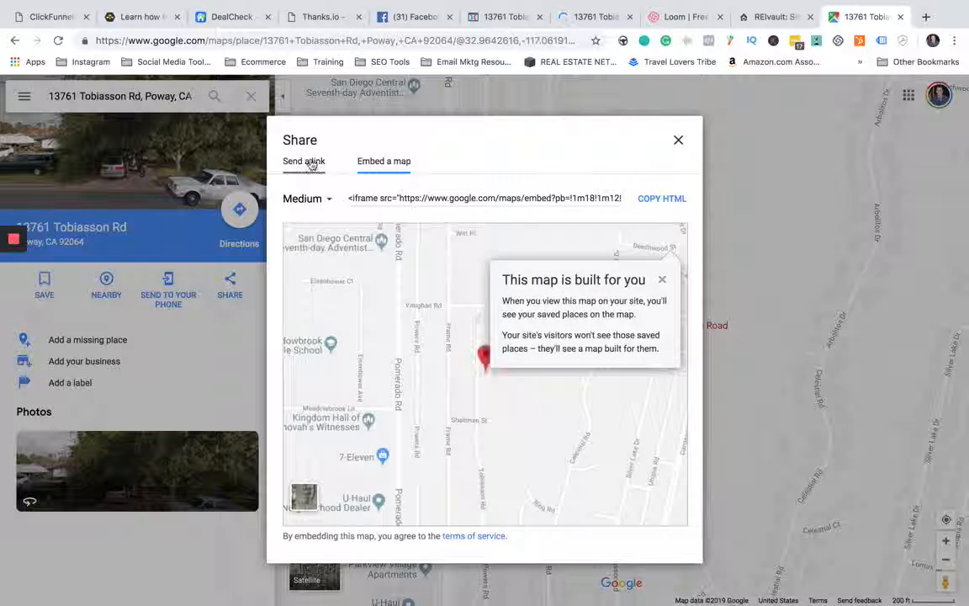
left_click(308, 163)
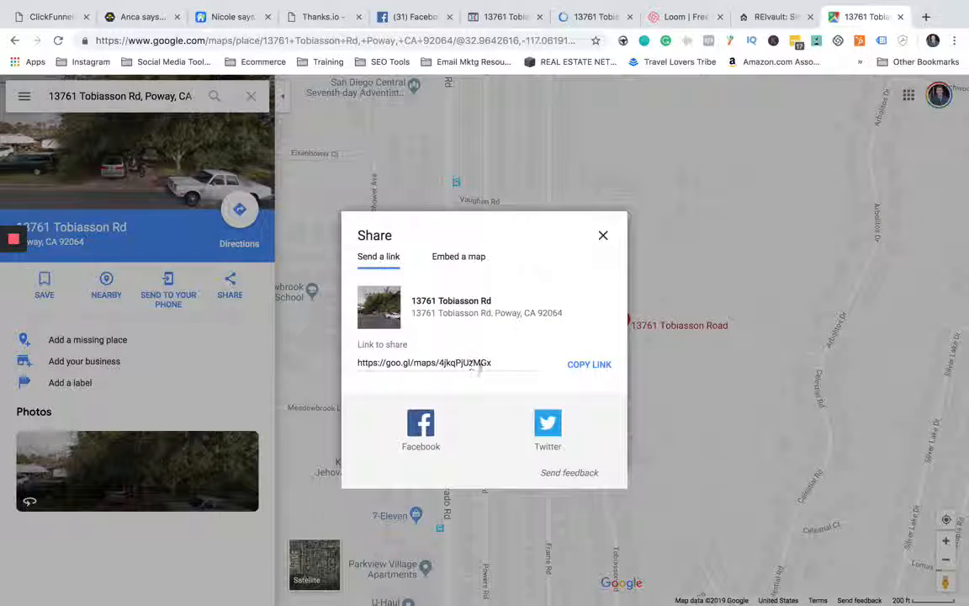
left_click(589, 366)
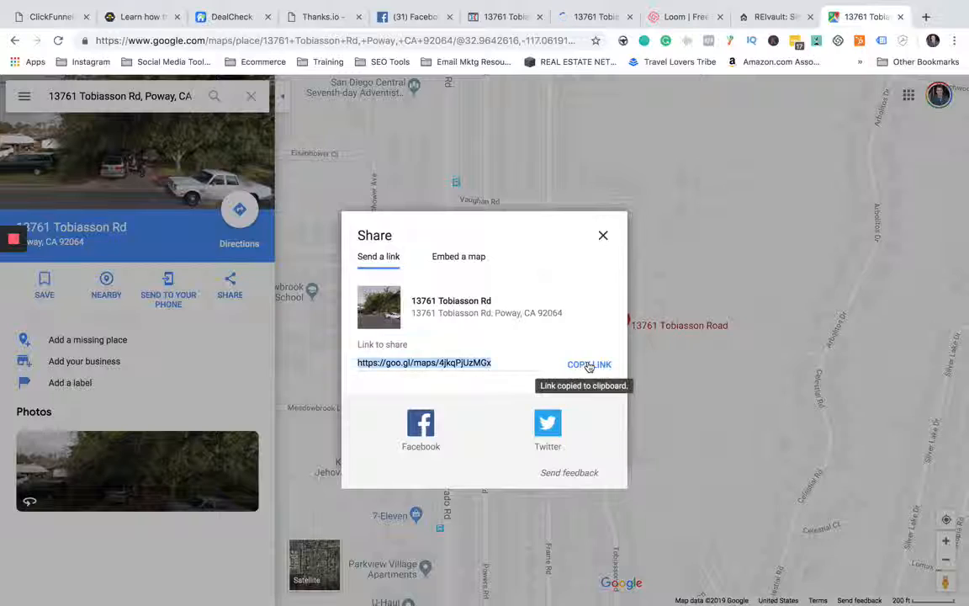
- Switch to the ClickFunnels editor and view the code of the Custom JavaScript / HTML element above More Featured Listings
left_click(594, 18)
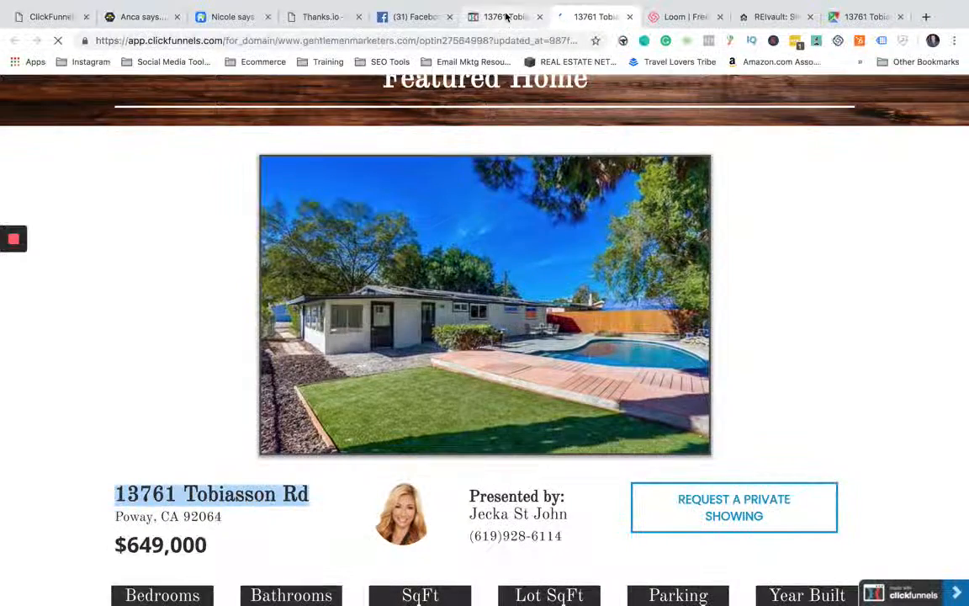
left_click(504, 16)
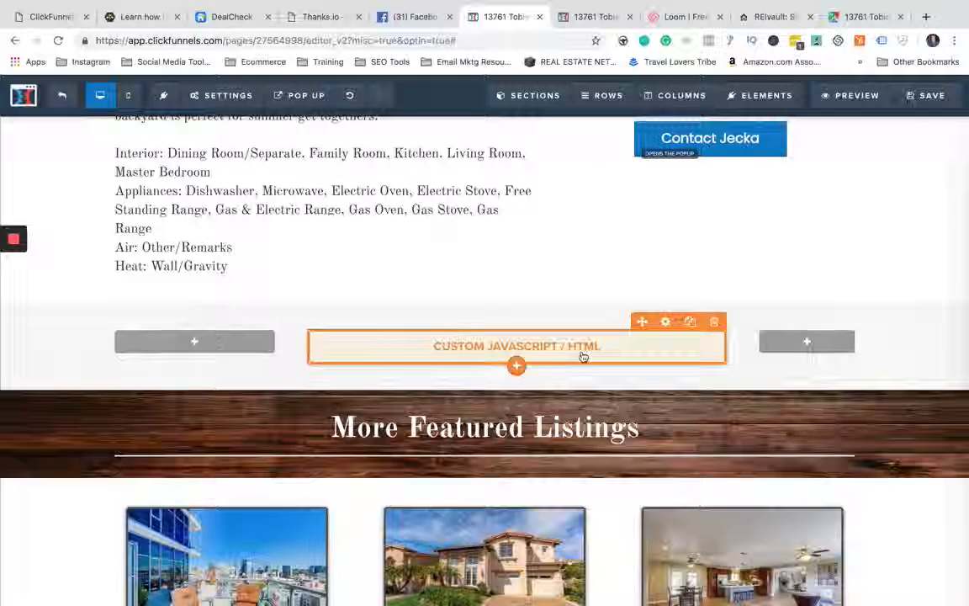
left_click(583, 357)
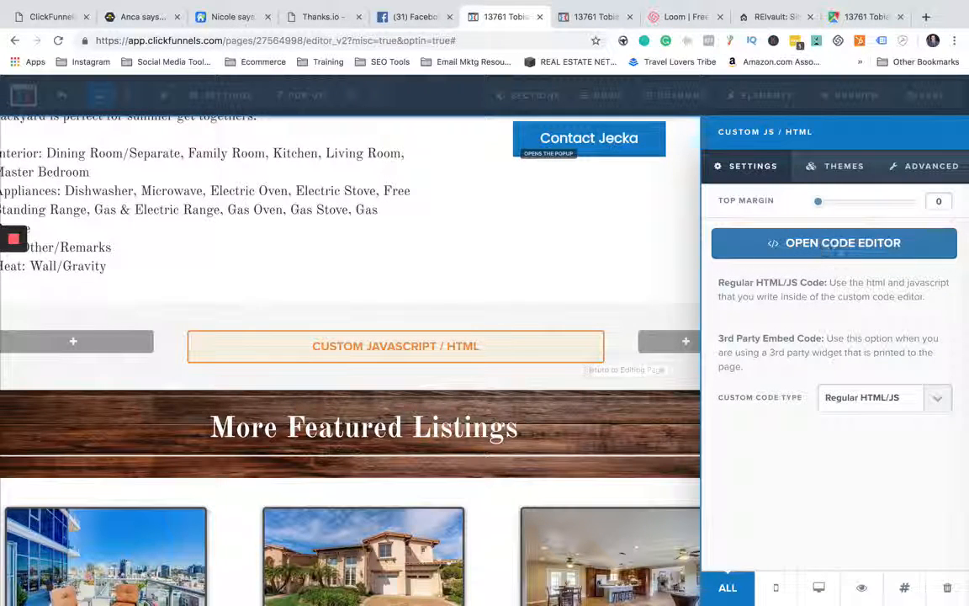
left_click(840, 252)
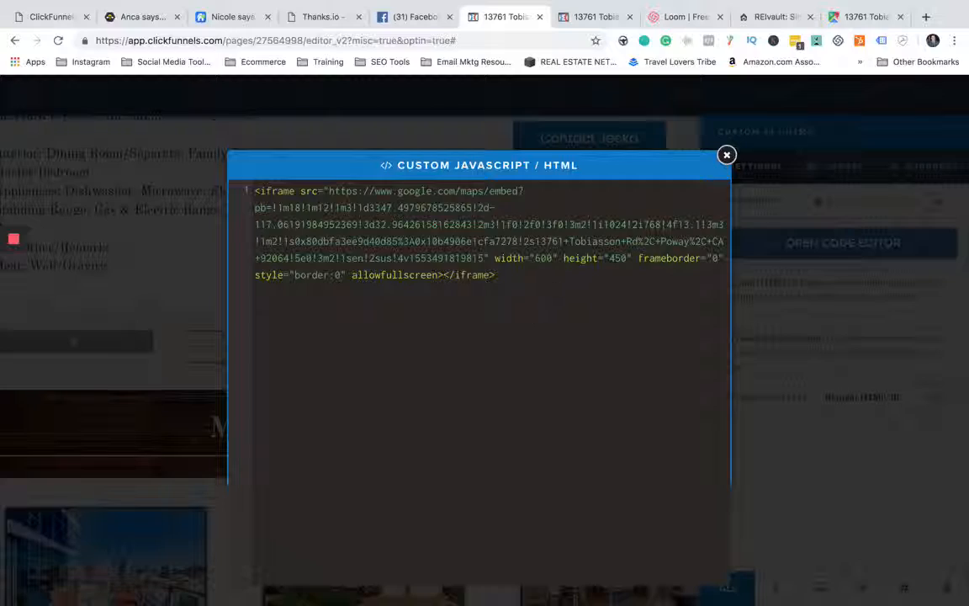
left_click(726, 156)
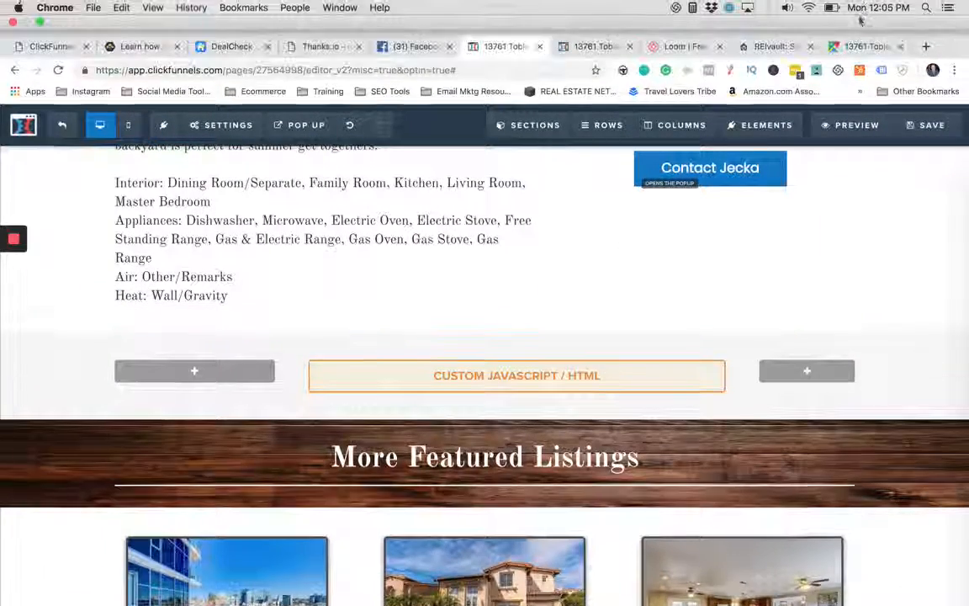
- Return to Google Maps and copy the medium-size embed map HTML for the property
left_click(865, 46)
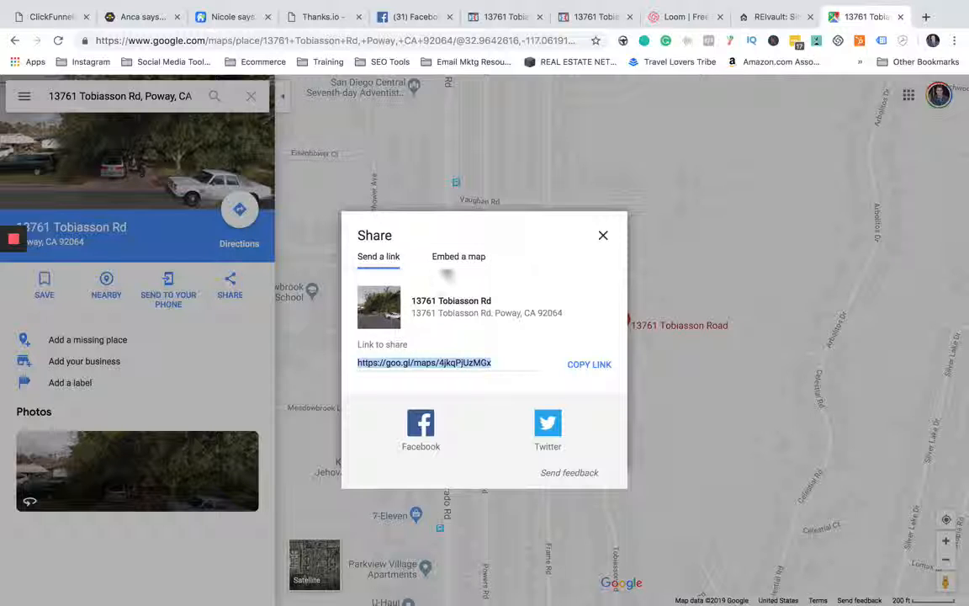
left_click(450, 256)
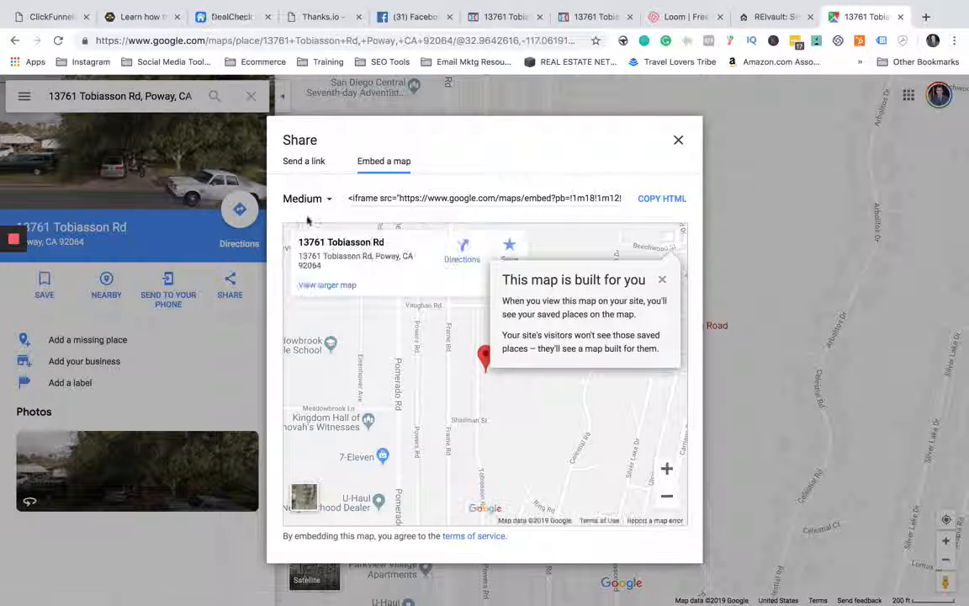
left_click(303, 161)
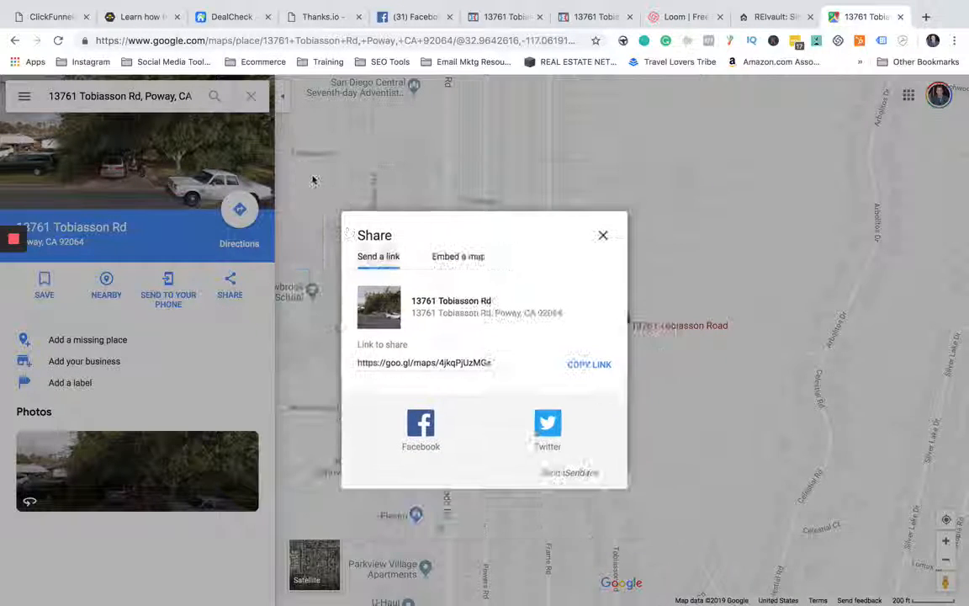
left_click(446, 255)
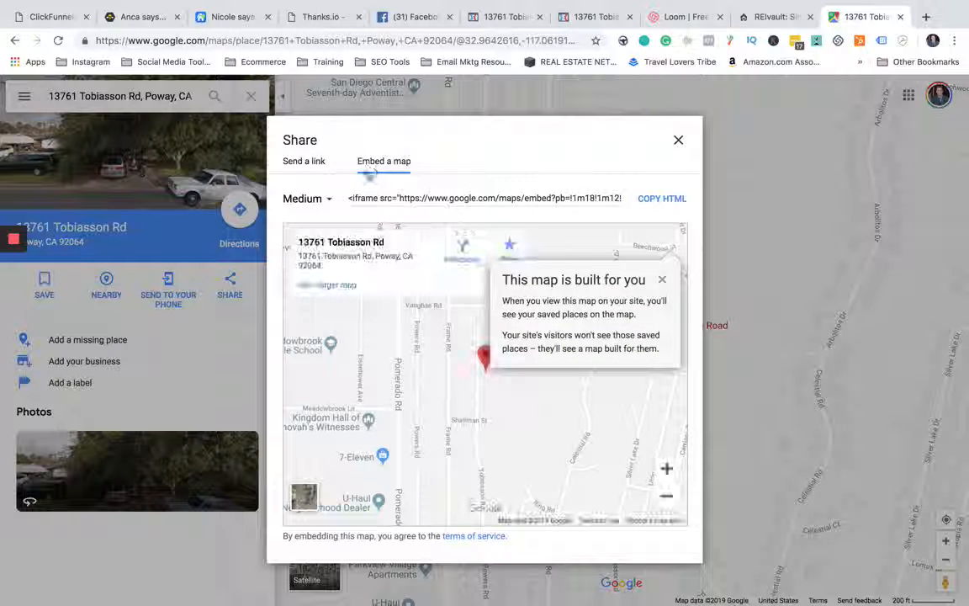
left_click(656, 201)
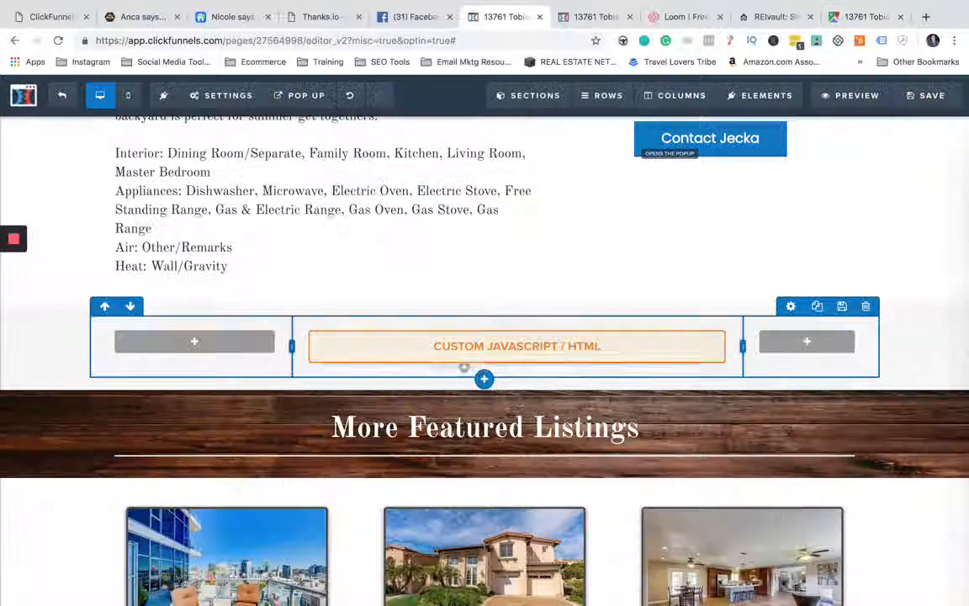
- Back in the ClickFunnels editor, reopen the map element's custom code, close it and save the page
left_click(505, 17)
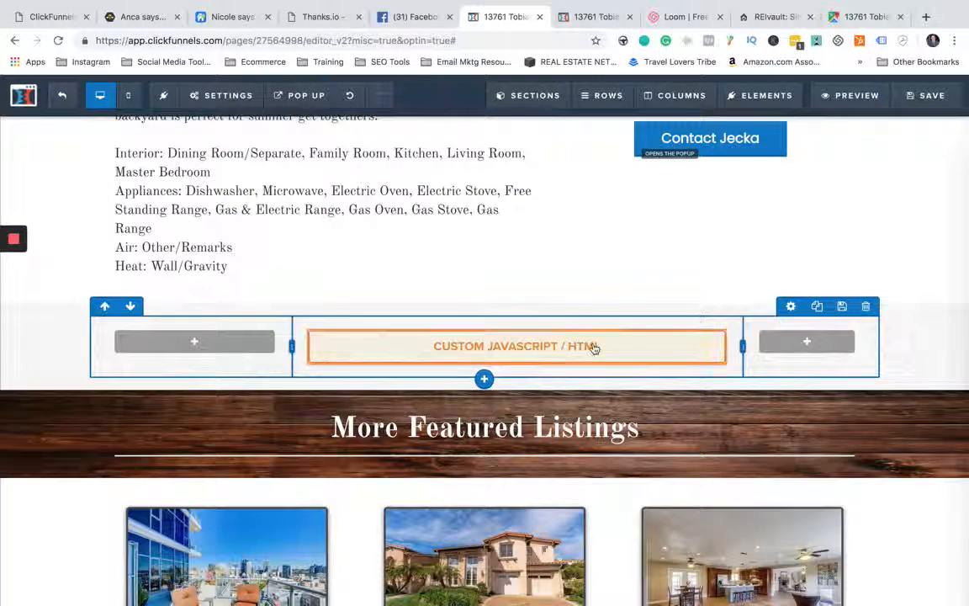
left_click(594, 349)
left_click(862, 249)
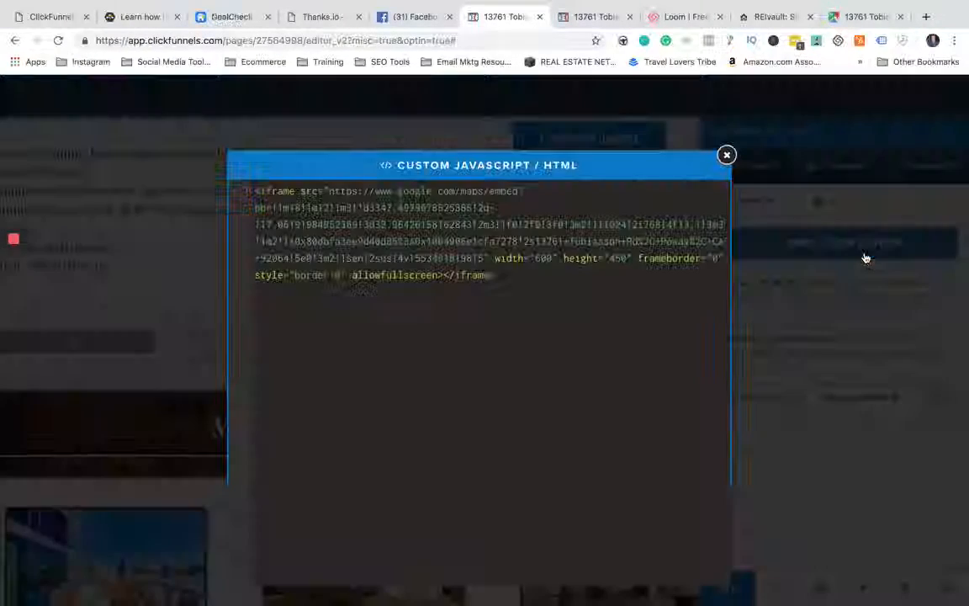
left_click(727, 156)
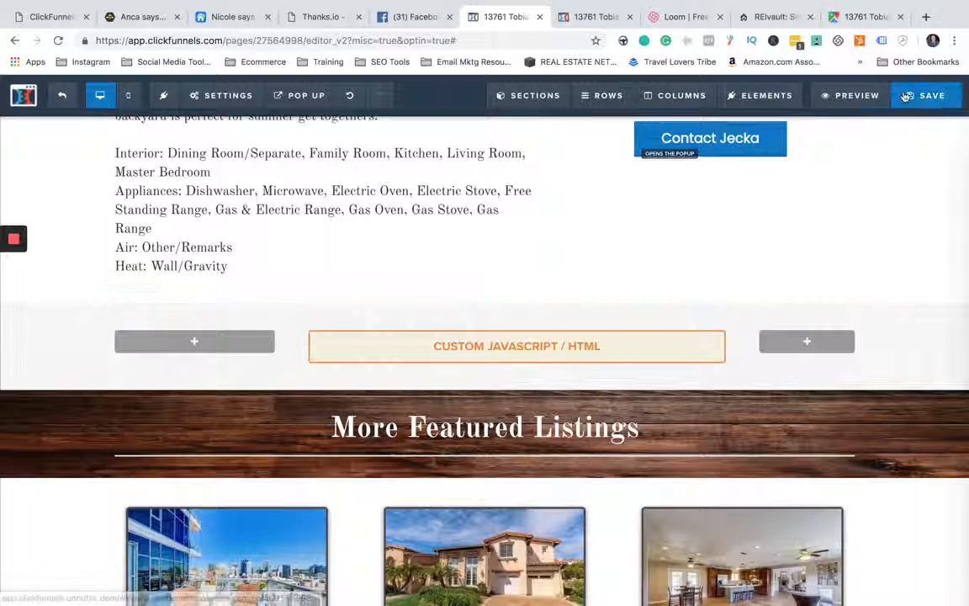
left_click(921, 97)
- Go back to Google Maps, reopen sharing from the property listing, copy the embed map HTML again and close the dialog
left_click(858, 17)
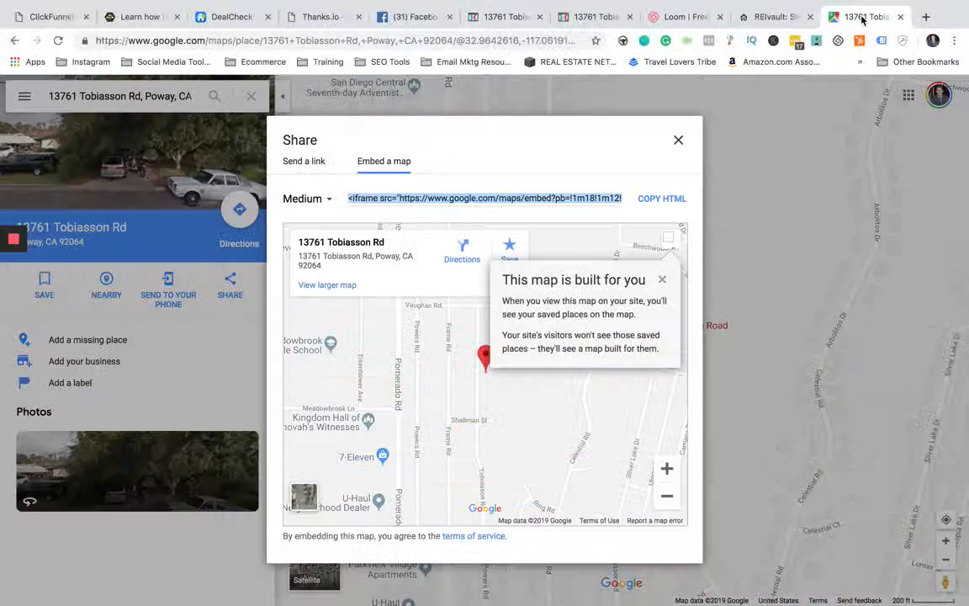
left_click(678, 140)
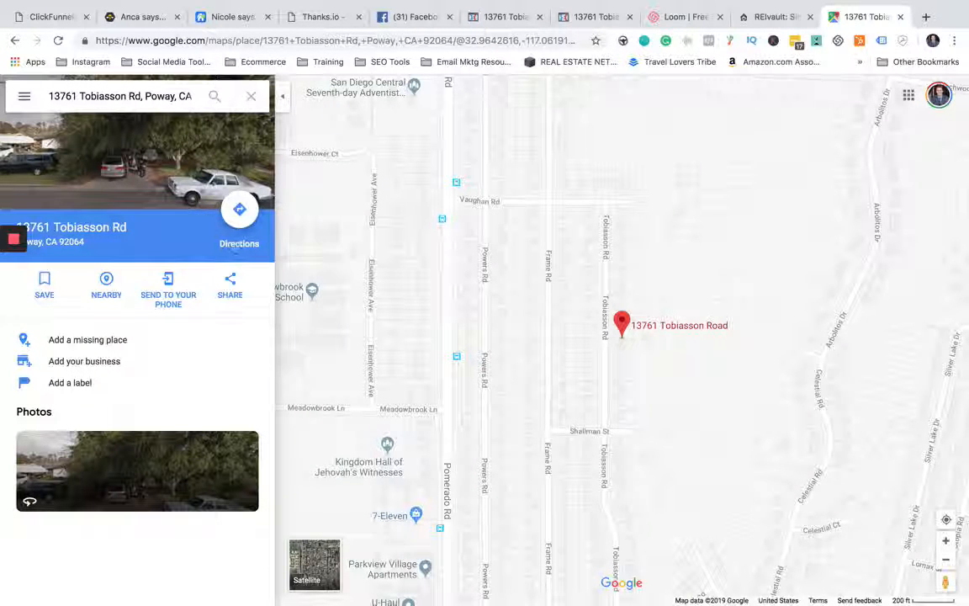
left_click(231, 285)
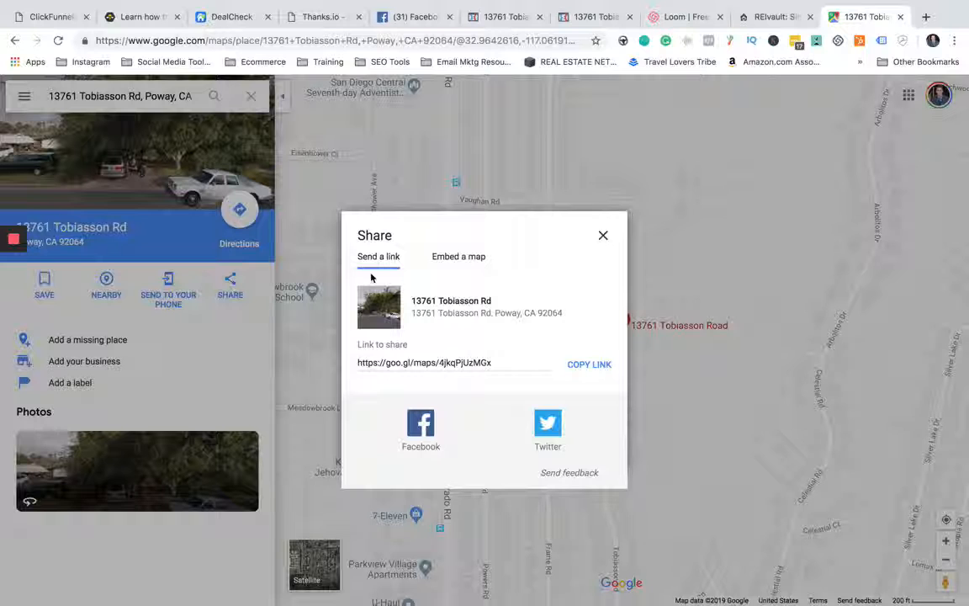
left_click(479, 260)
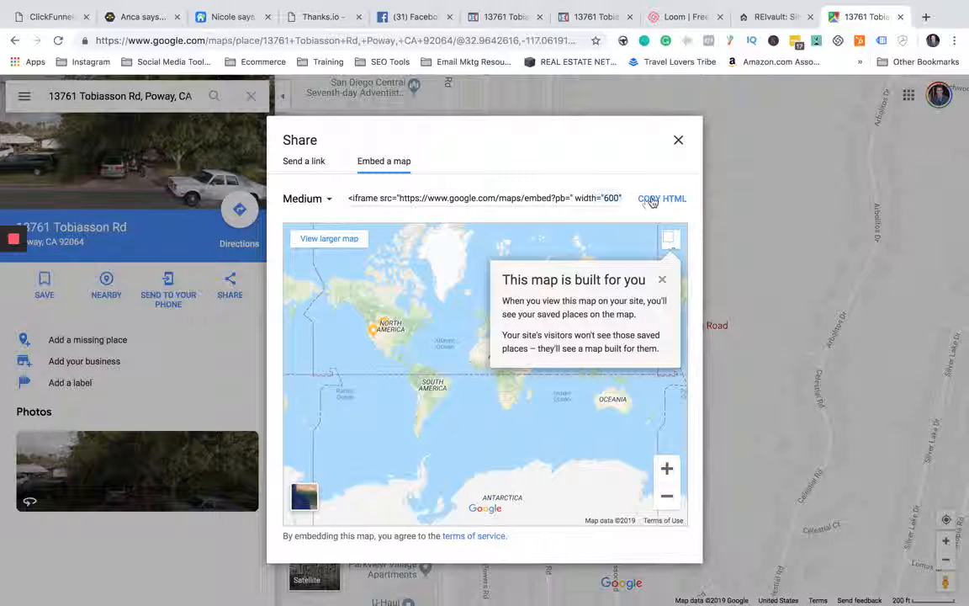
left_click(652, 202)
left_click(680, 140)
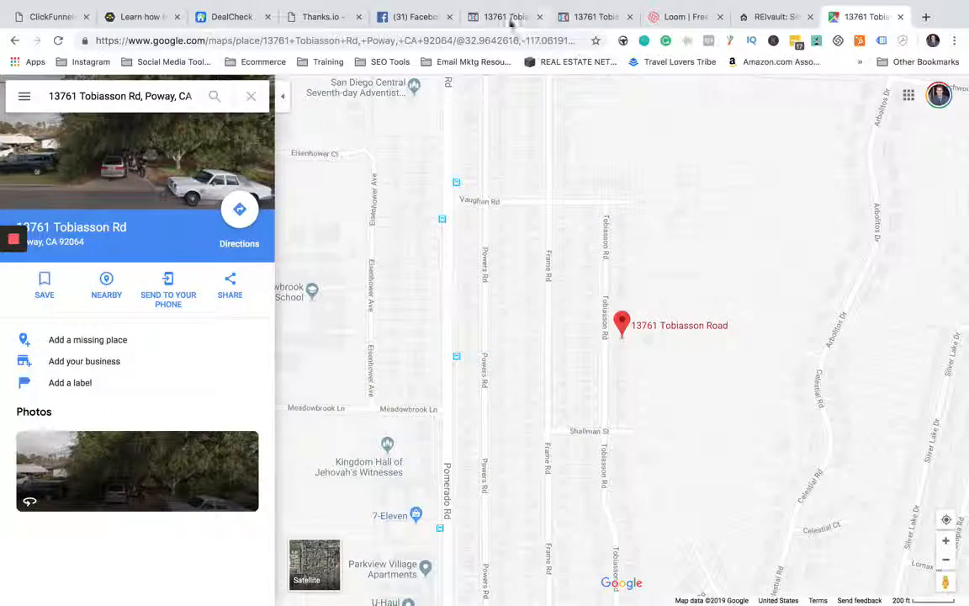
- Return to the ClickFunnels editor and add a four-column row below the three homes under More Featured Listings
left_click(508, 19)
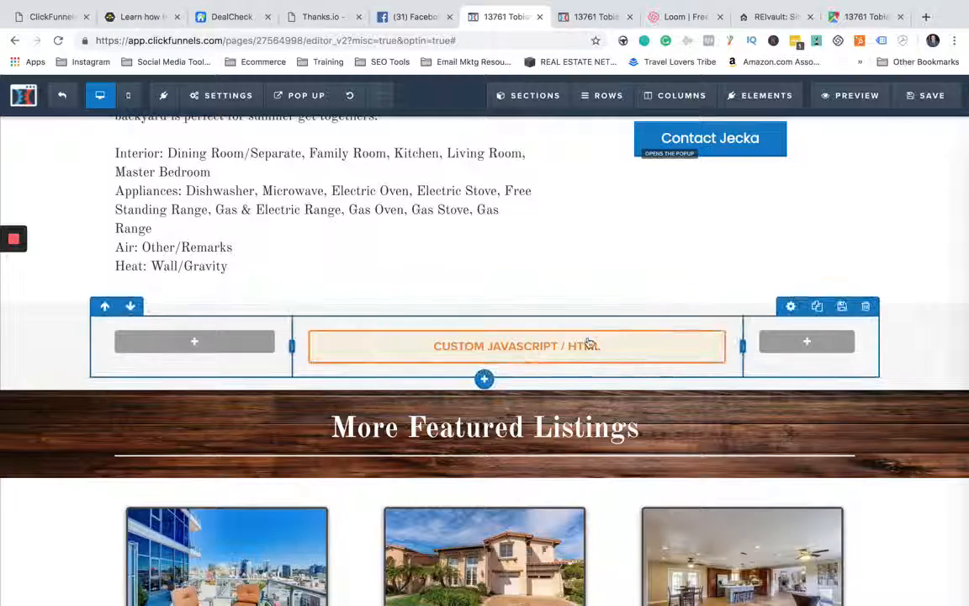
scroll(569, 344, "down", 5)
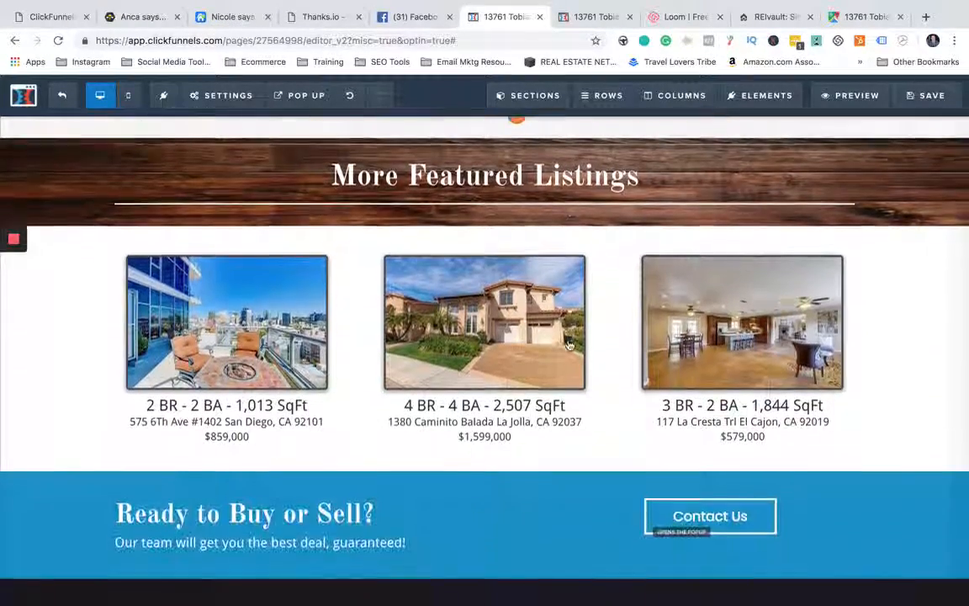
scroll(569, 345, "down", 2)
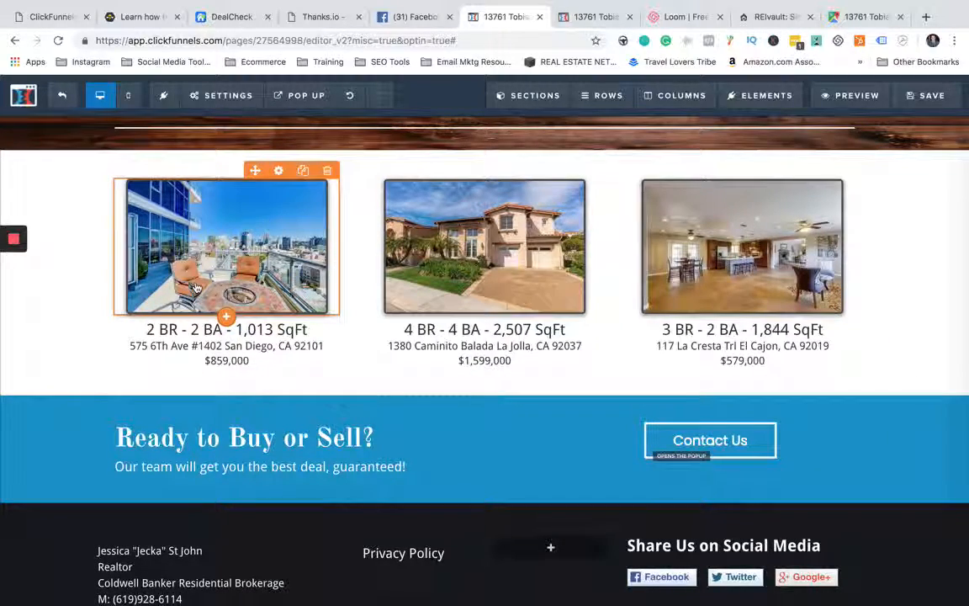
scroll(195, 287, "up", 3)
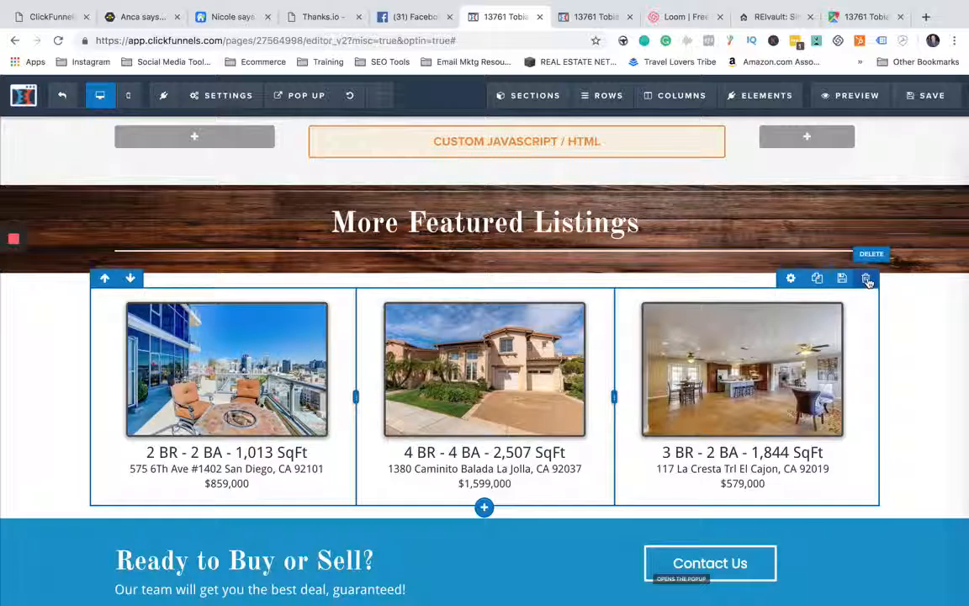
scroll(920, 368, "down", 2)
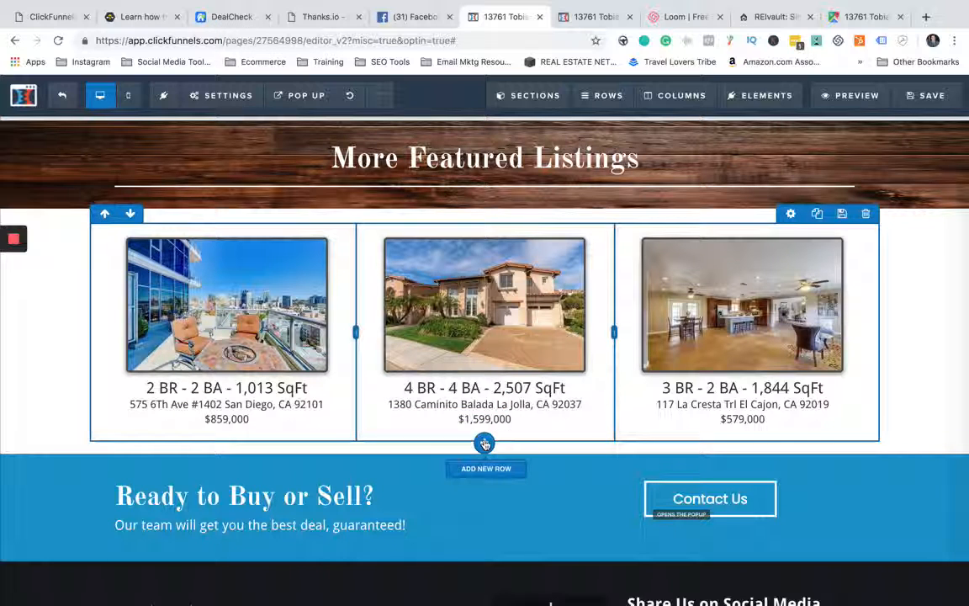
left_click(485, 443)
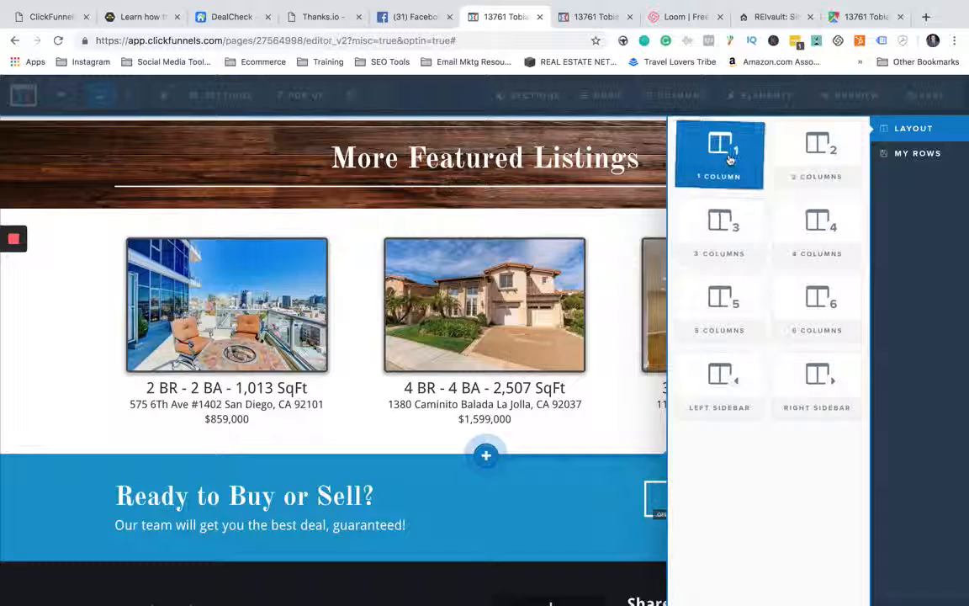
left_click(805, 227)
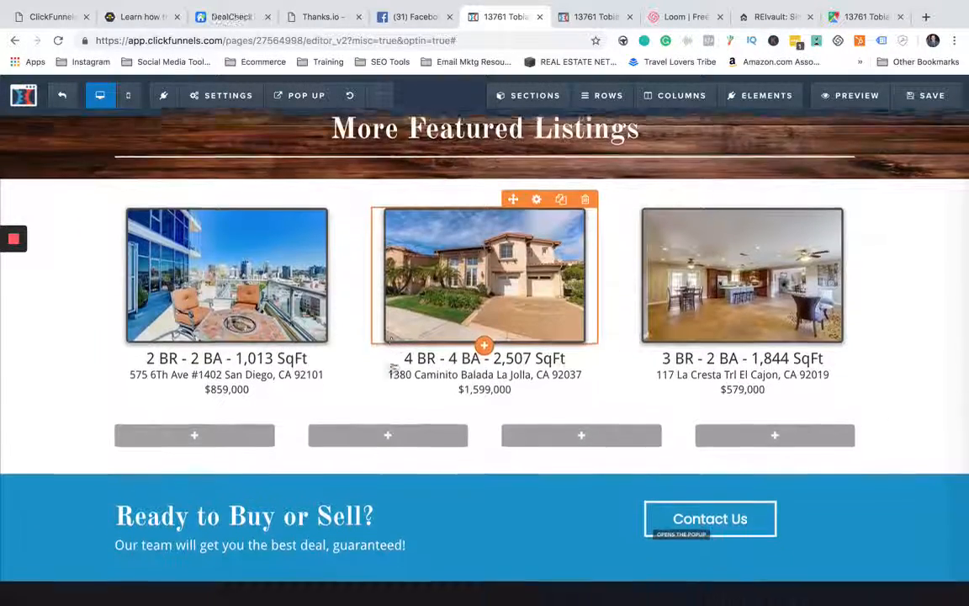
- Add an image element with a paragraph element beneath it in the first column of the empty four-column row
scroll(391, 339, "down", 1)
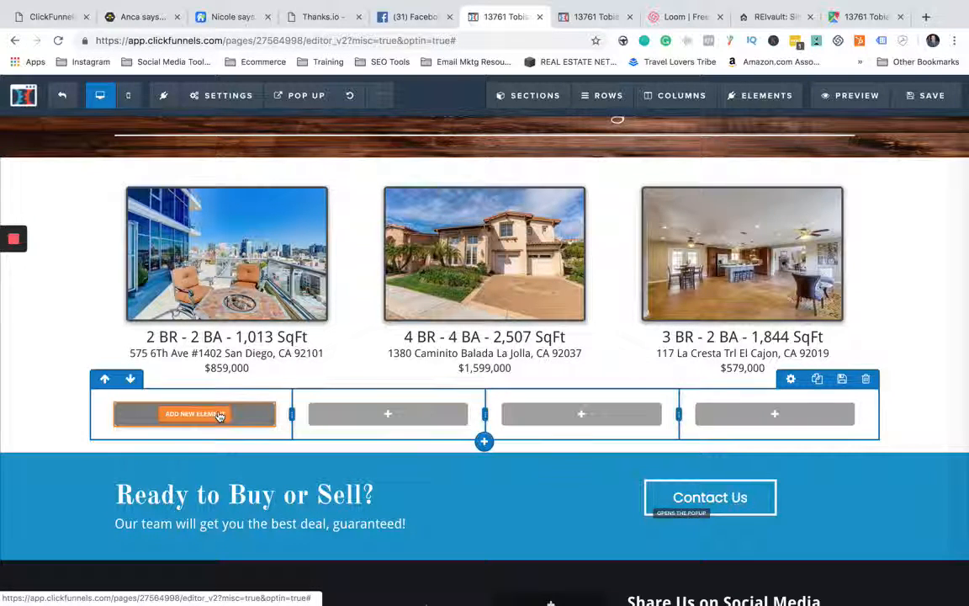
left_click(218, 416)
scroll(723, 286, "down", 1)
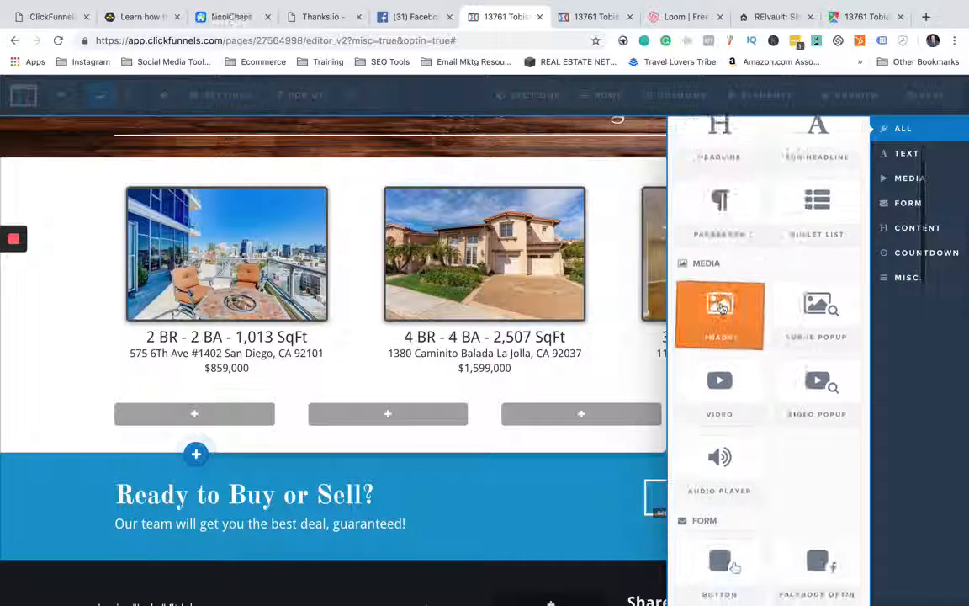
left_click(720, 308)
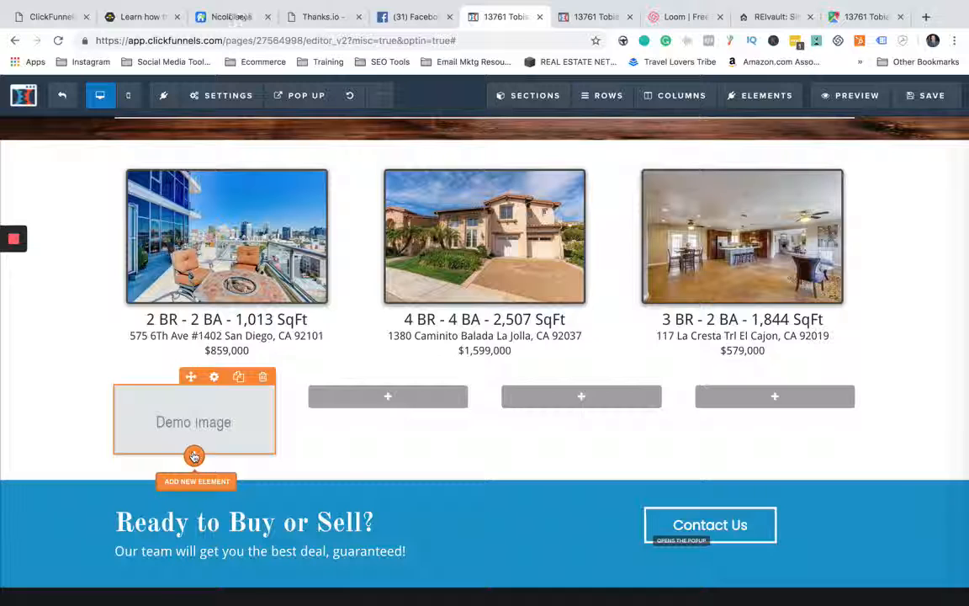
left_click(194, 456)
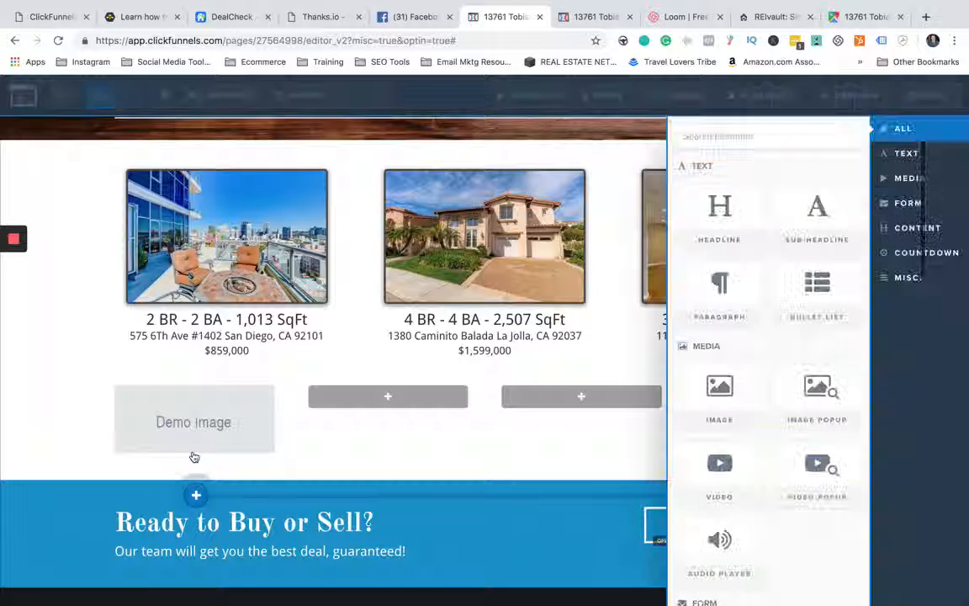
left_click(721, 287)
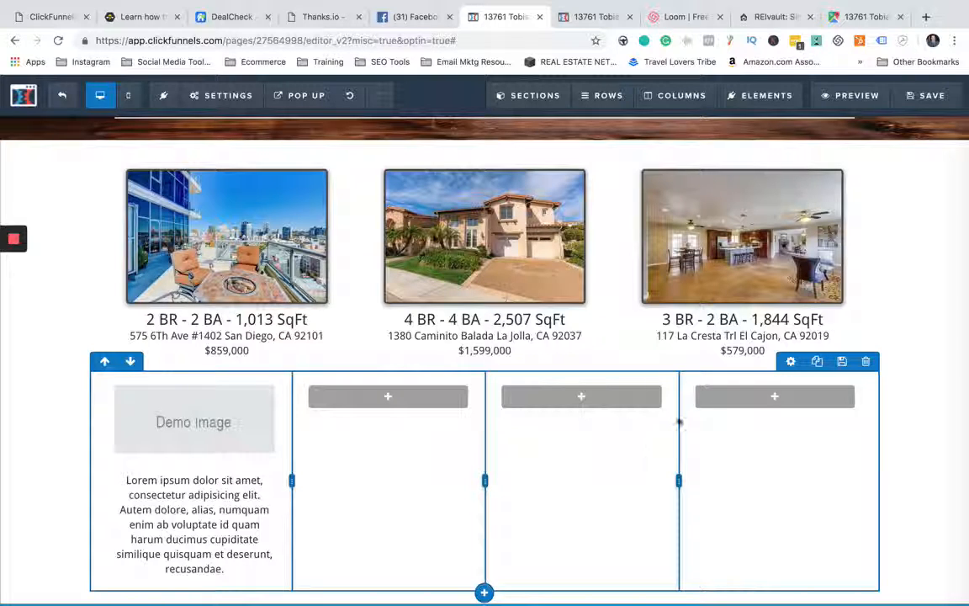
- Delete the four-column row with the demo image and paragraph below the three featured homes
left_click(867, 362)
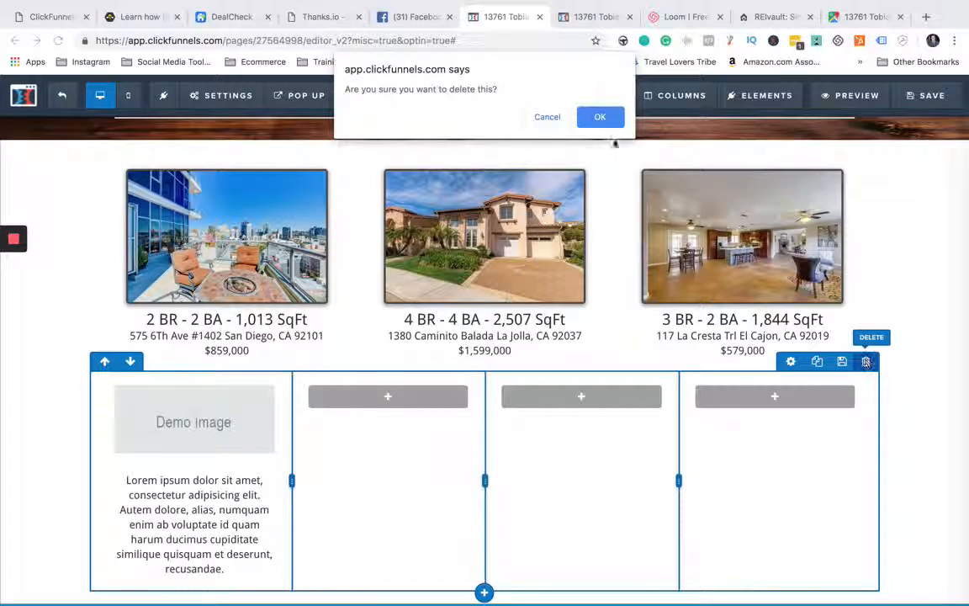
left_click(599, 117)
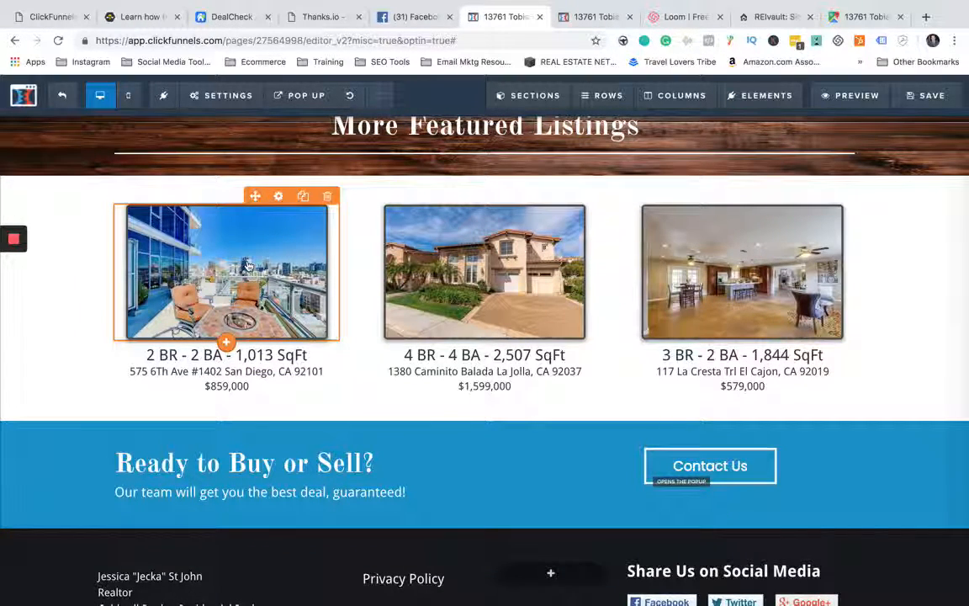
- Set the link URL of the first image under More Featured Listings to #
left_click(247, 266)
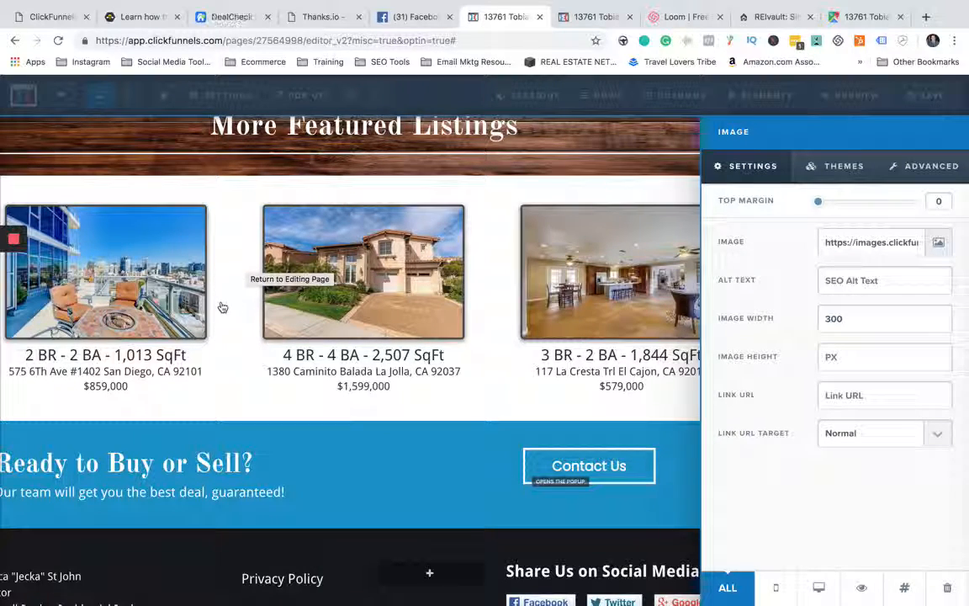
left_click(199, 377)
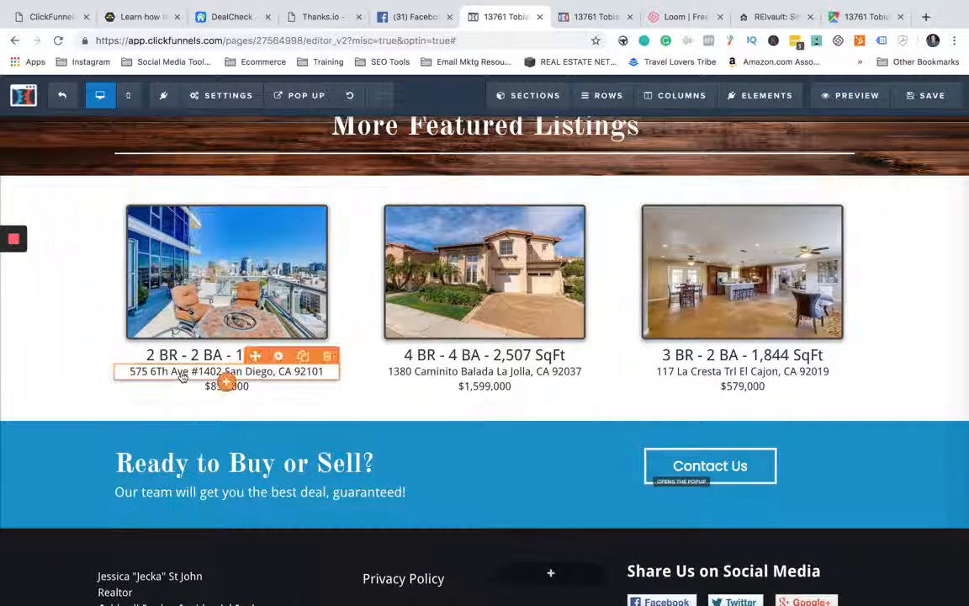
left_click(216, 281)
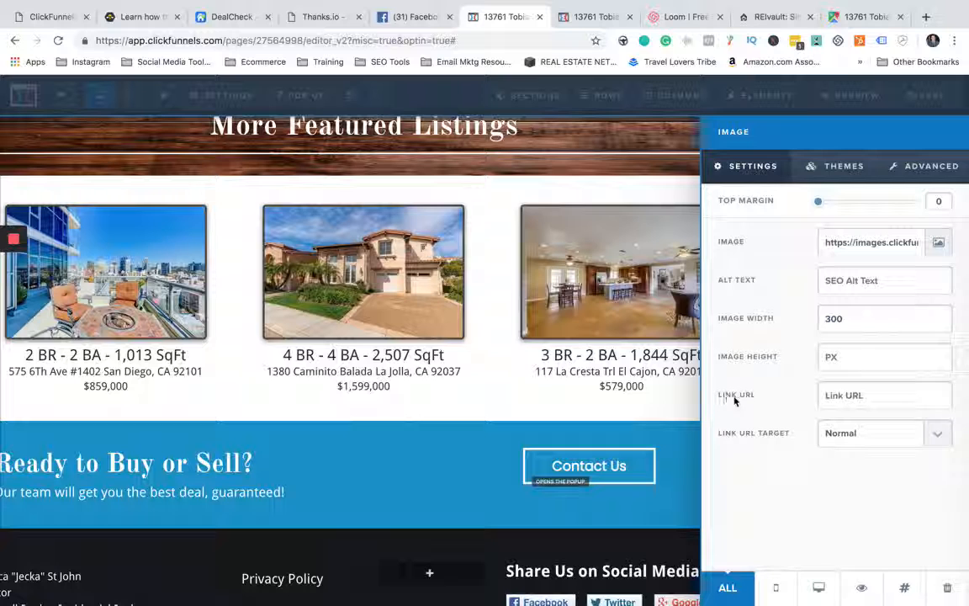
left_click(855, 396)
type("#")
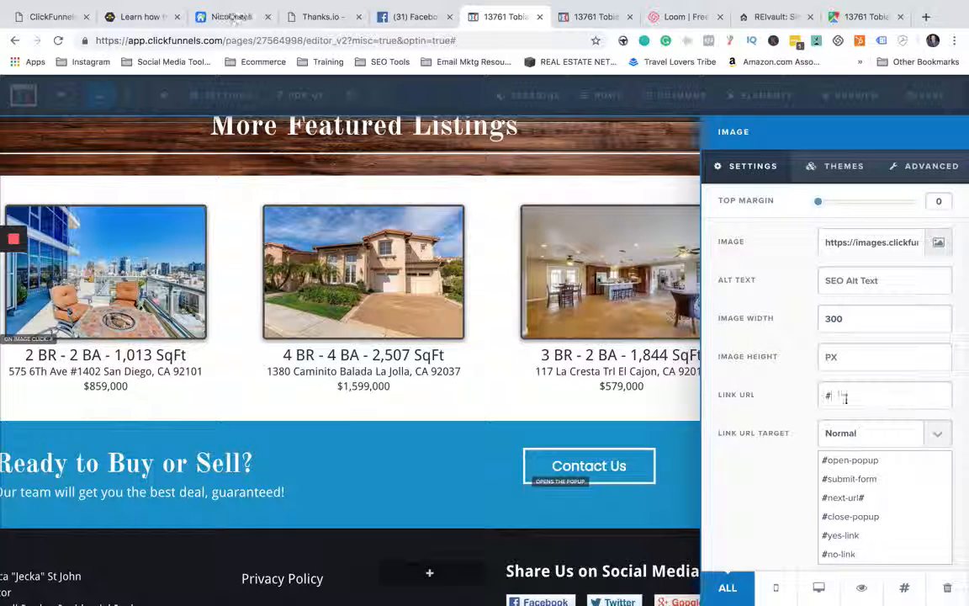
left_click(520, 301)
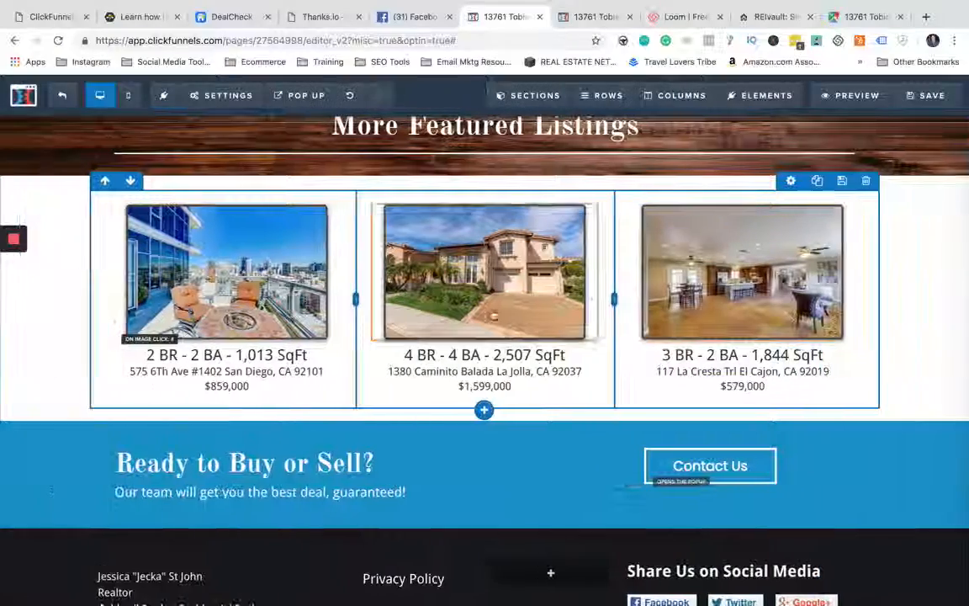
- Clear the link URL of the first image under More Featured Listings
left_click(238, 267)
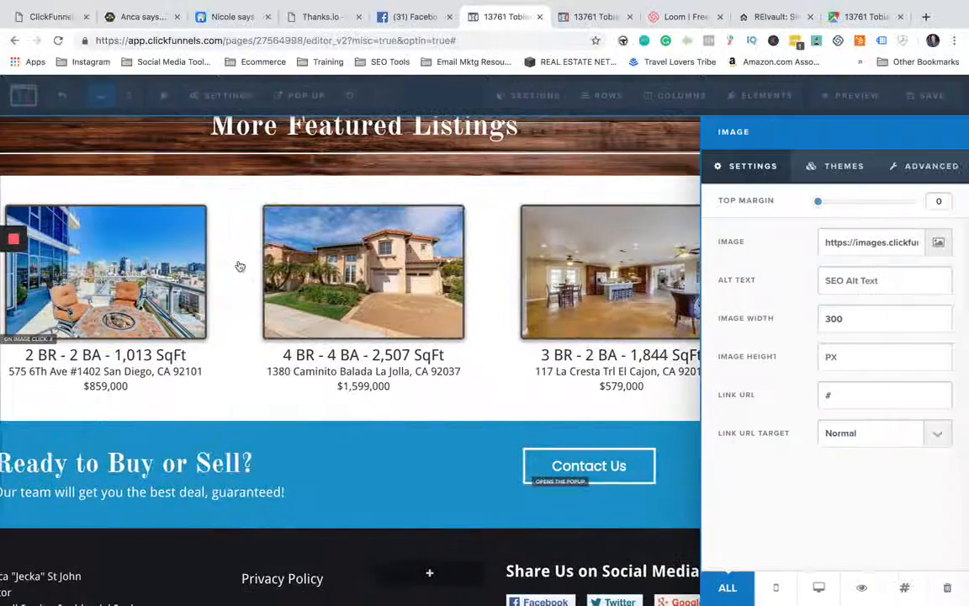
left_click(852, 400)
key("BackSpace")
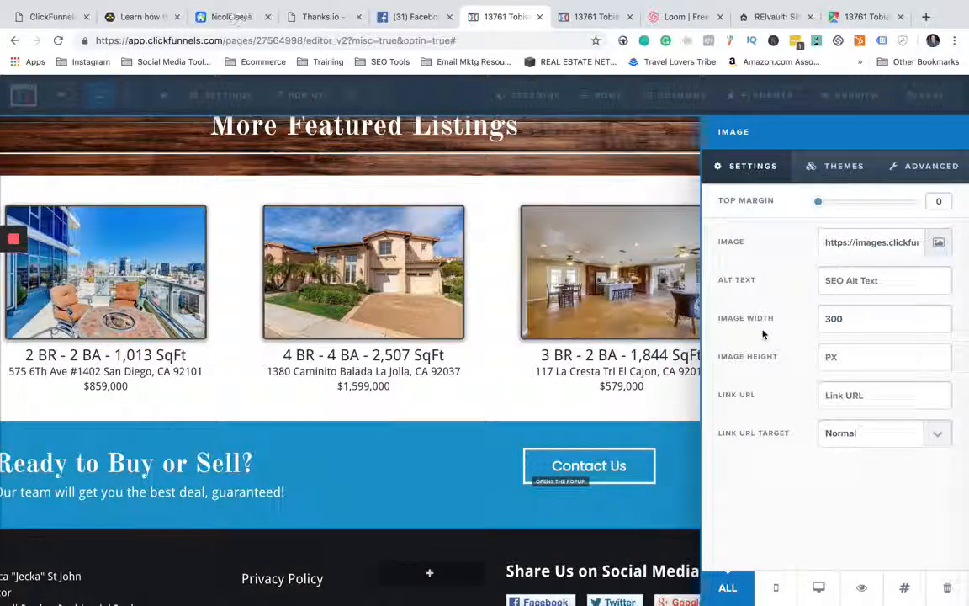
left_click(508, 352)
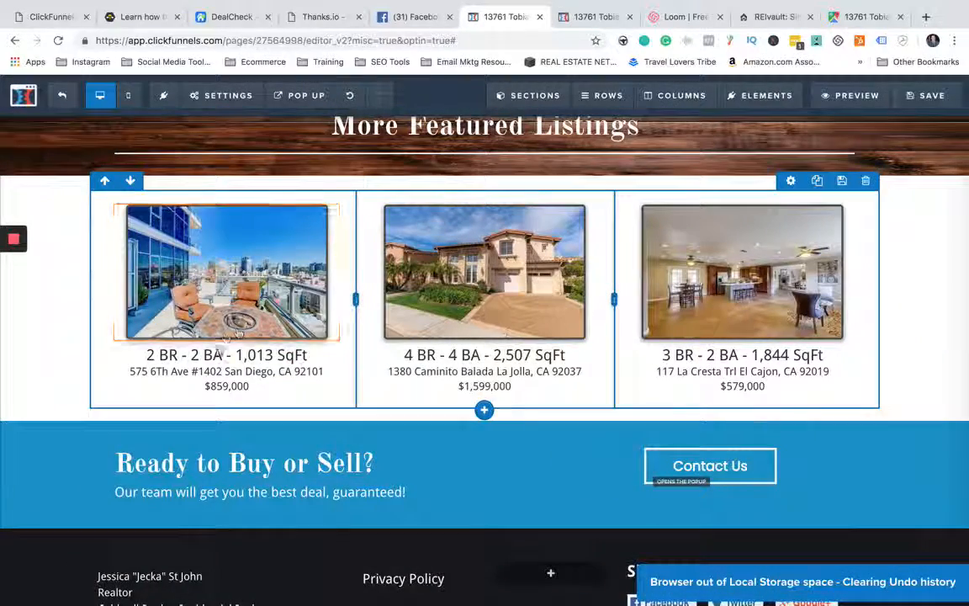
- Examine the Ready to Buy or Sell section, the footer, the property pictures and the Property Details section
scroll(226, 325, "down", 1)
scroll(225, 326, "down", 2)
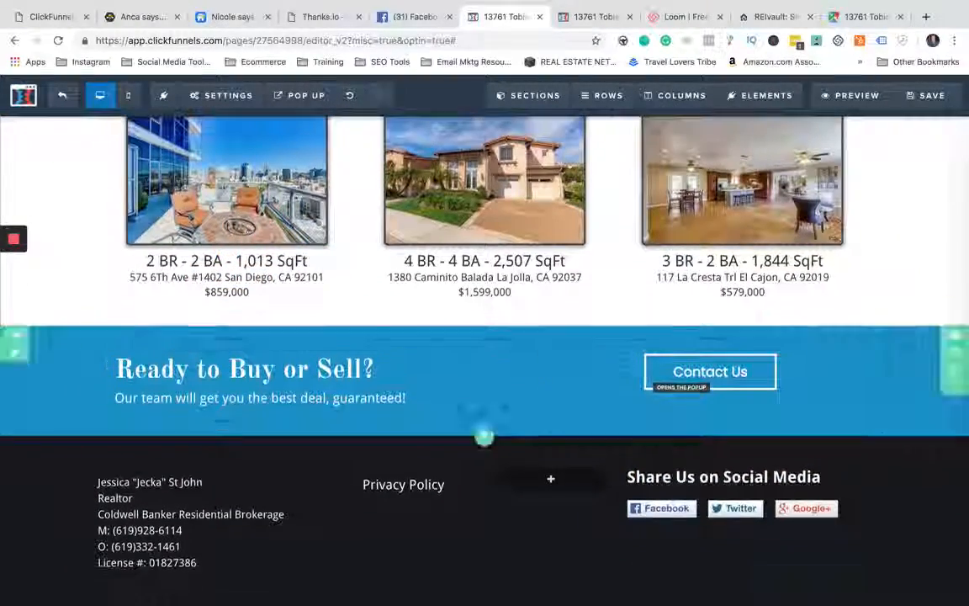
left_click(373, 381)
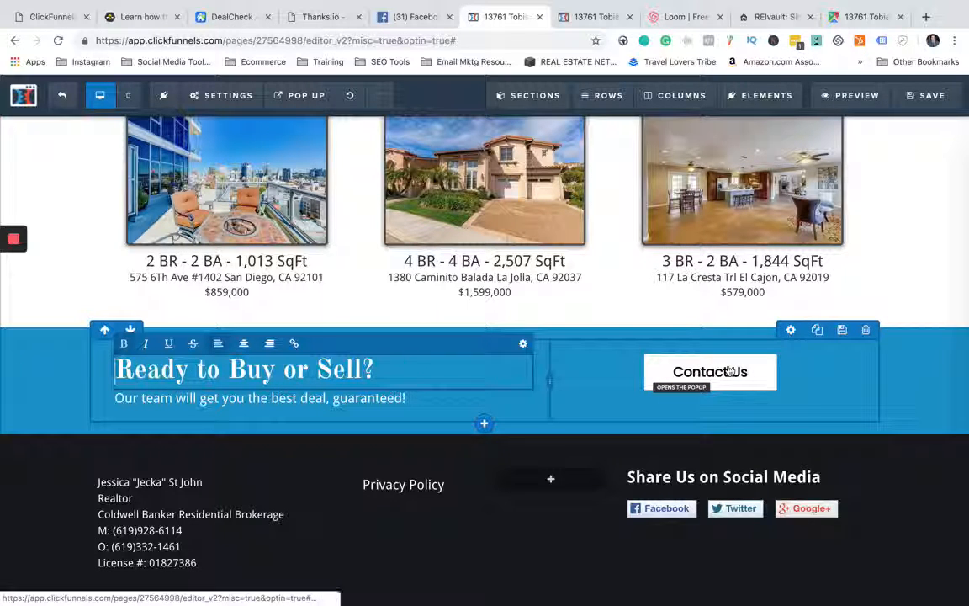
left_click(924, 457)
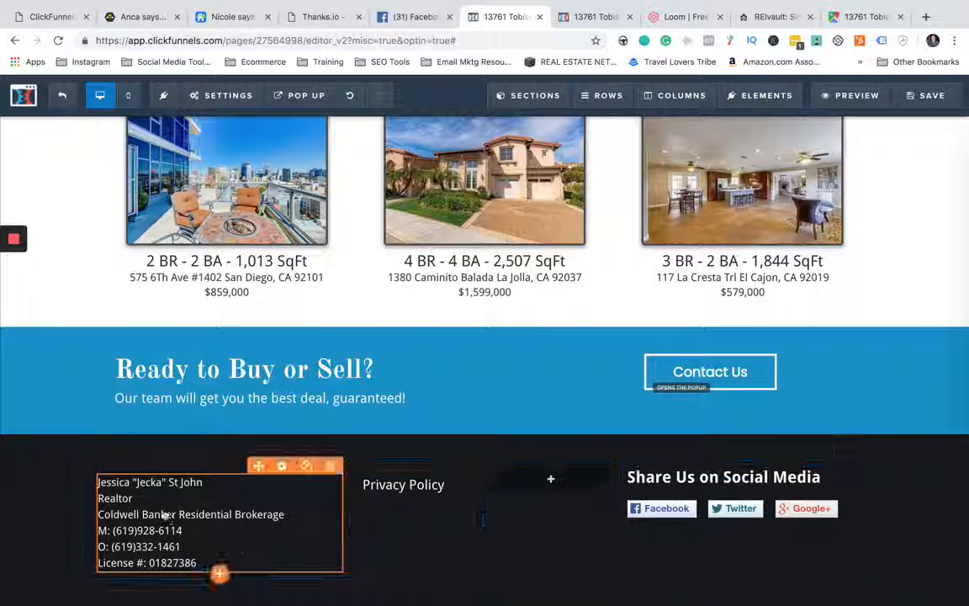
scroll(541, 410, "up", 3)
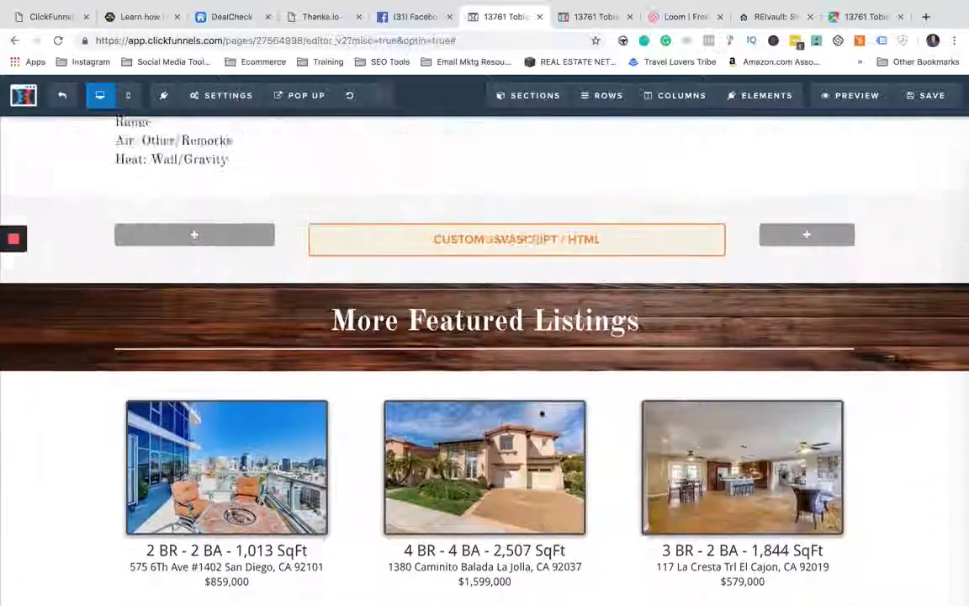
scroll(543, 413, "up", 10)
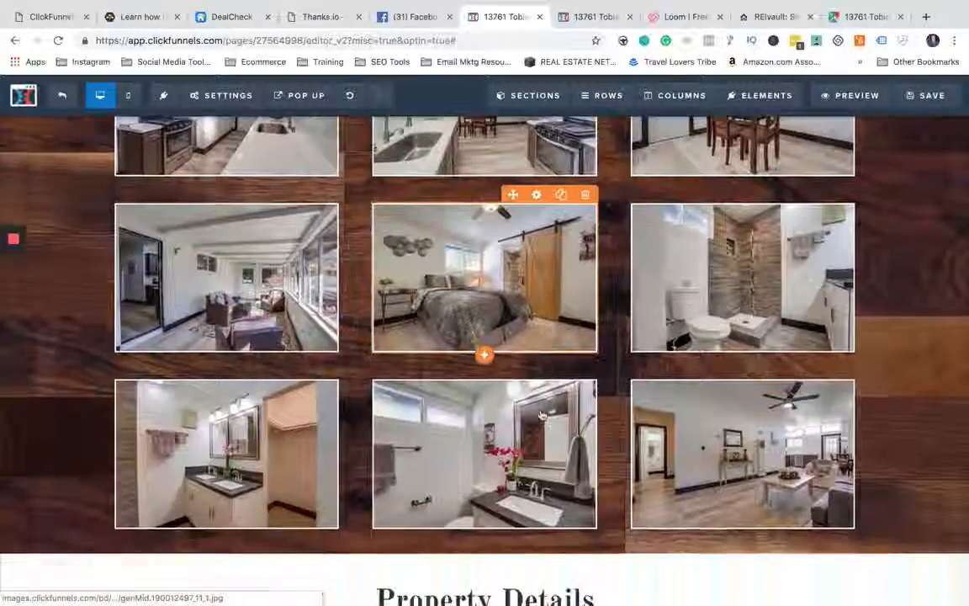
scroll(543, 413, "down", 8)
scroll(516, 381, "up", 5)
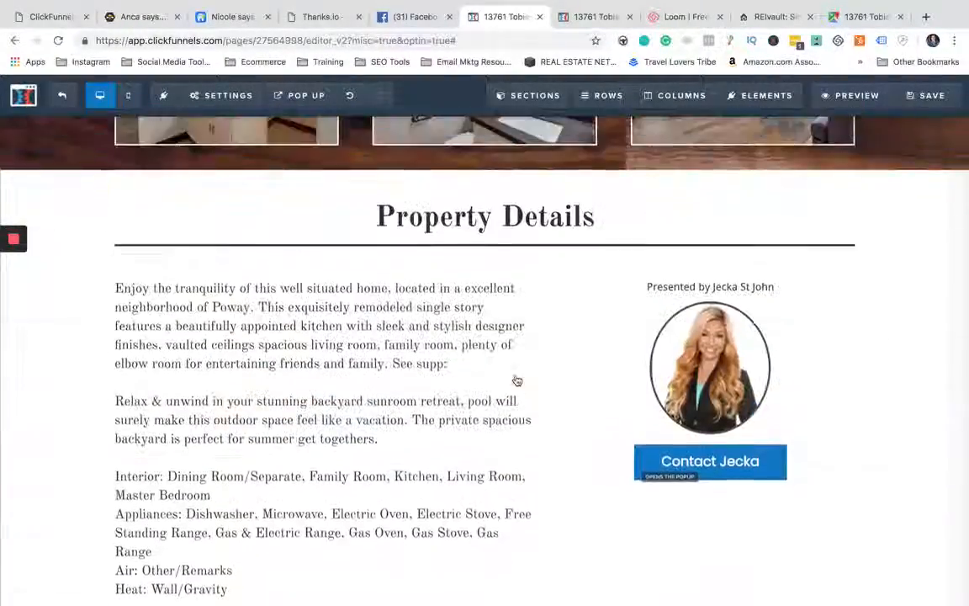
scroll(516, 381, "up", 4)
scroll(516, 382, "down", 3)
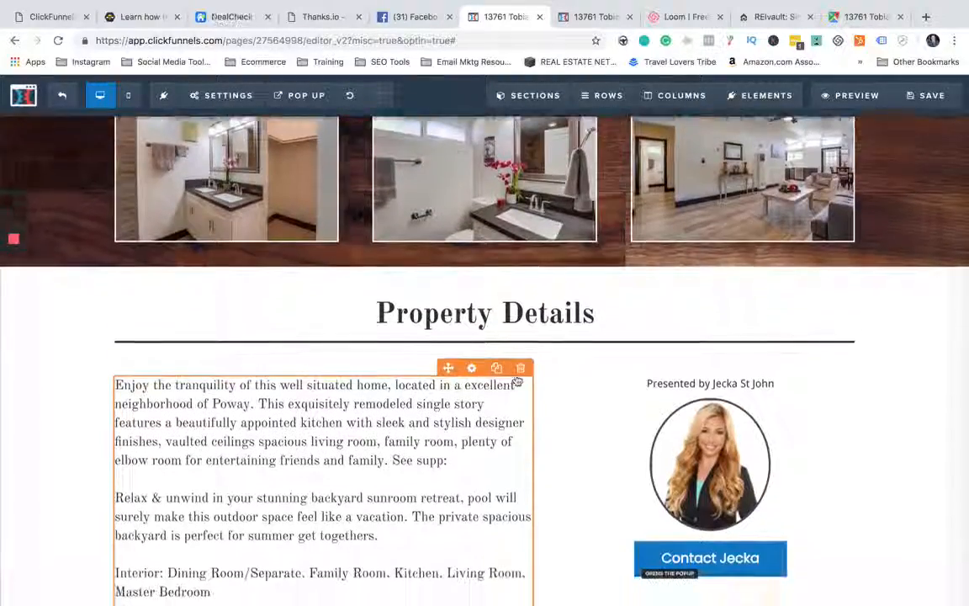
scroll(517, 382, "down", 4)
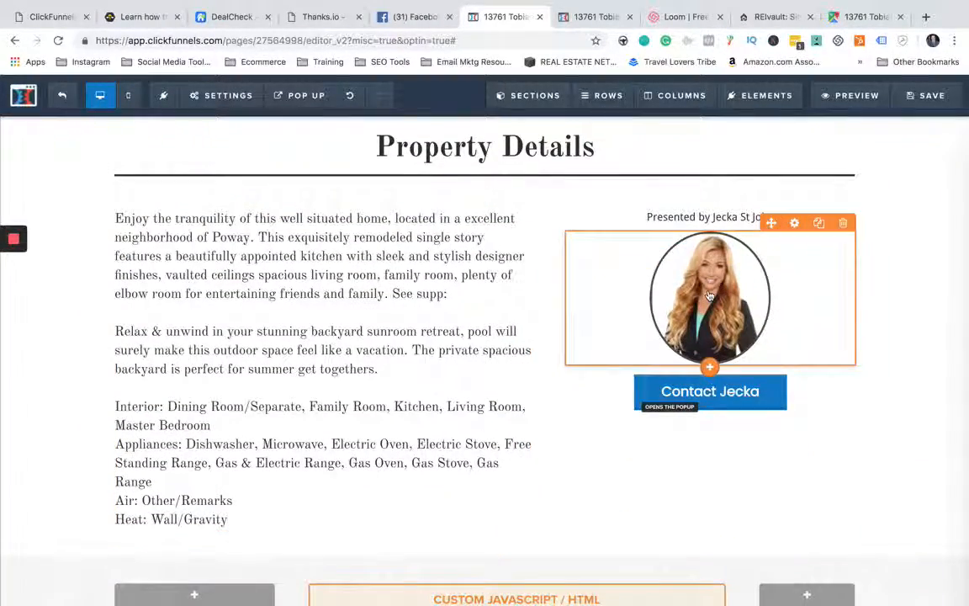
- View the image settings of the agent's photo and the row layouts that can be added beneath Property Details
left_click(710, 296)
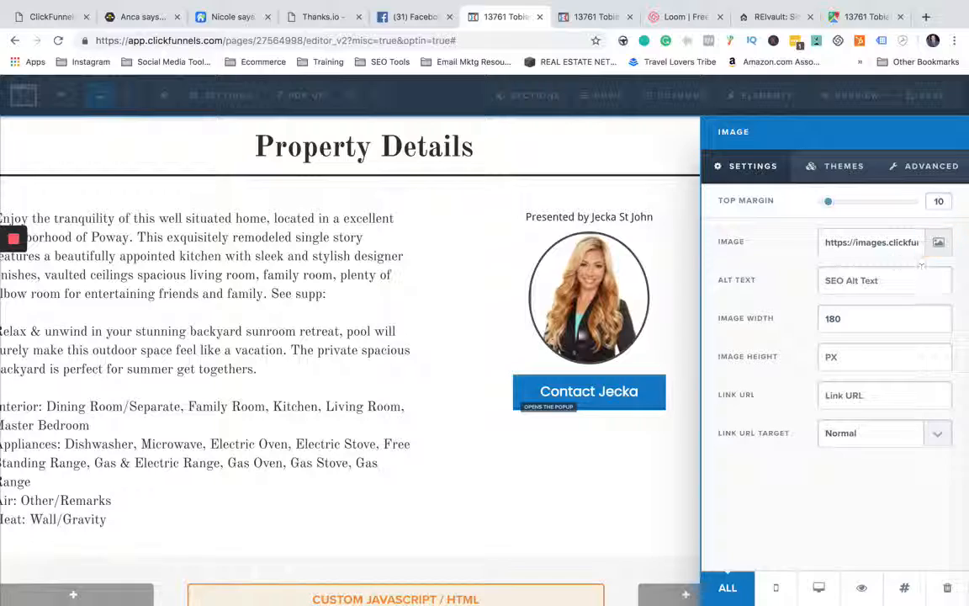
left_click(521, 302)
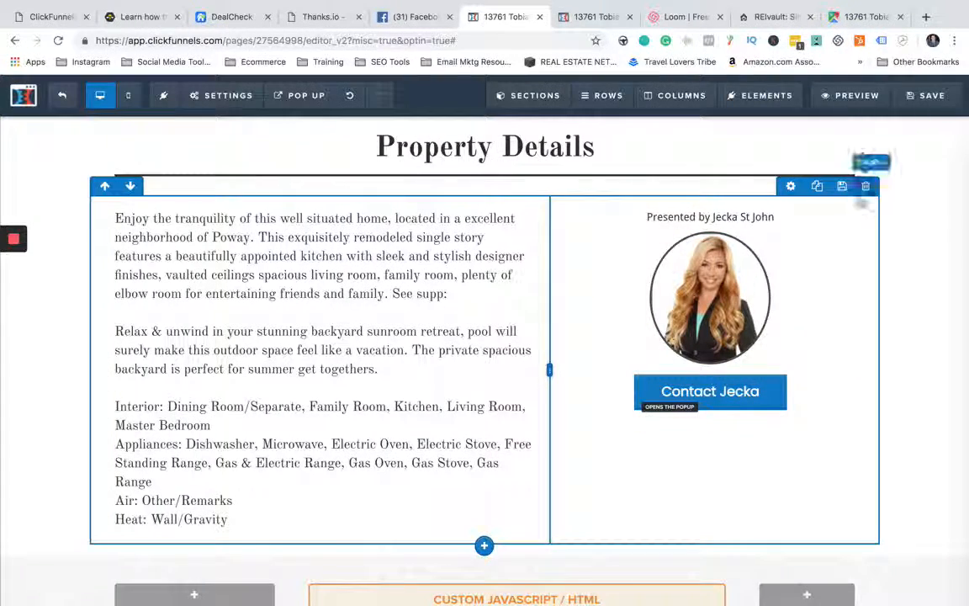
scroll(610, 254, "down", 3)
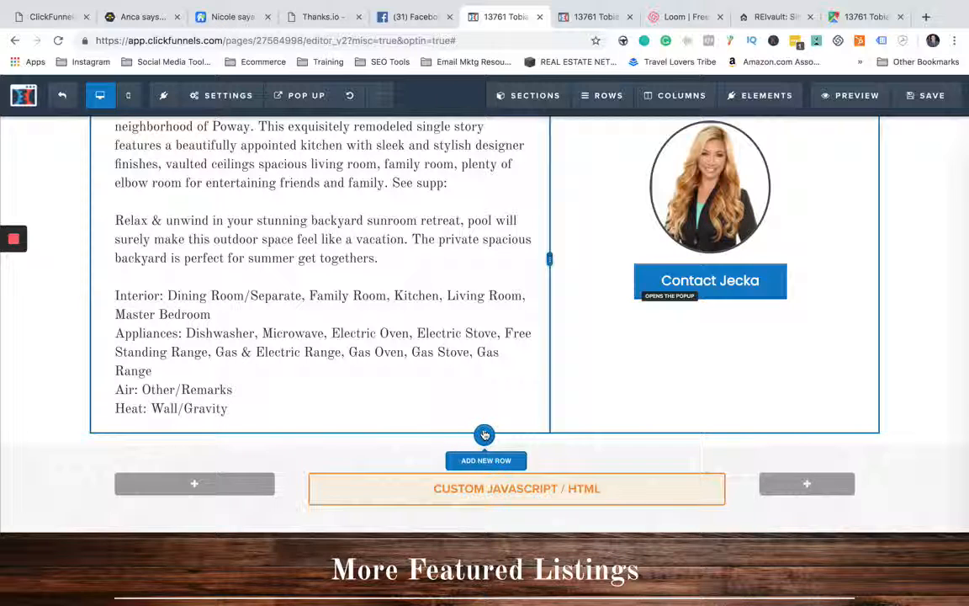
left_click(485, 434)
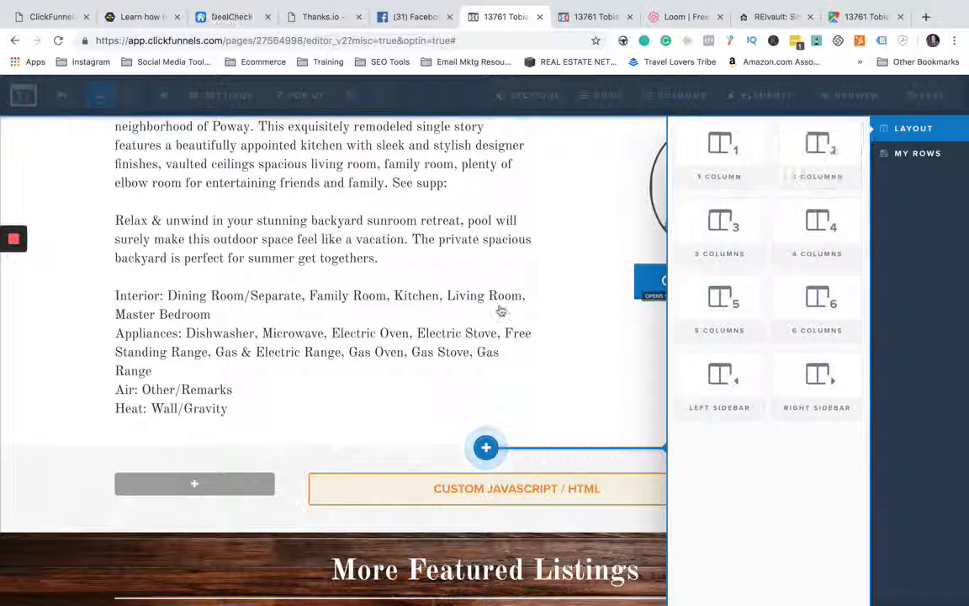
left_click(569, 308)
scroll(525, 316, "down", 2)
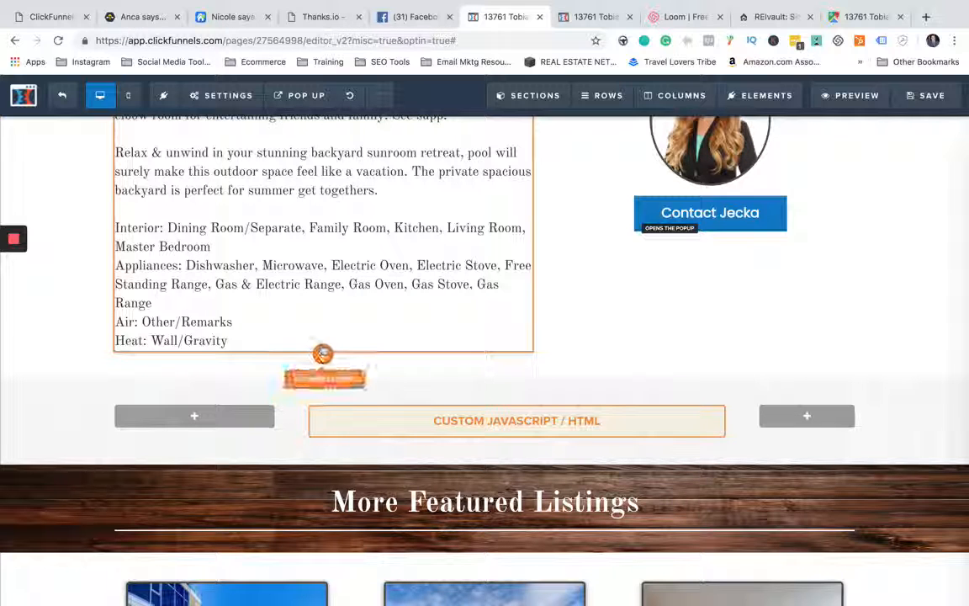
- Browse the elements that can be added beneath the property description, from text and media to custom JS/HTML
left_click(324, 355)
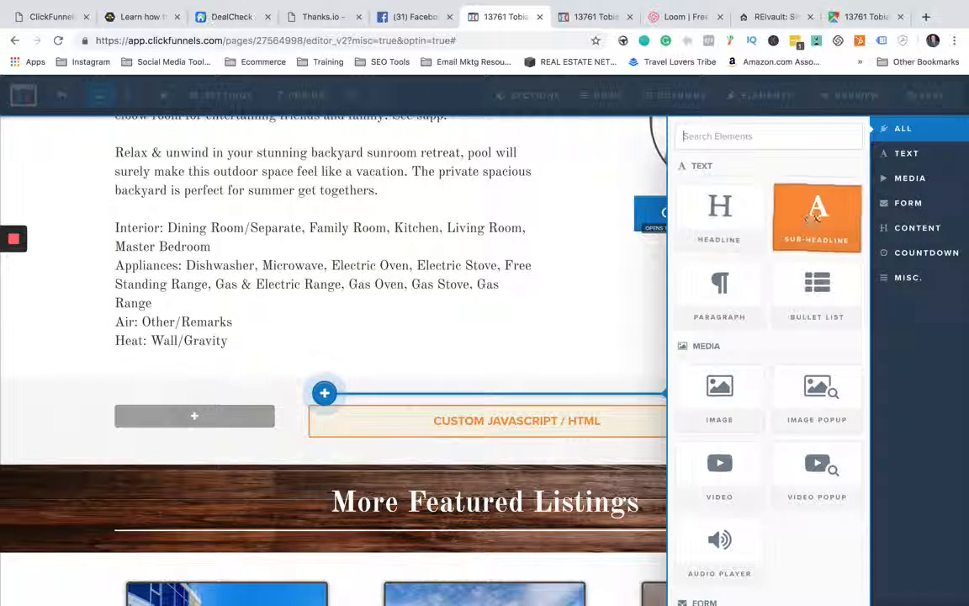
scroll(732, 244, "down", 5)
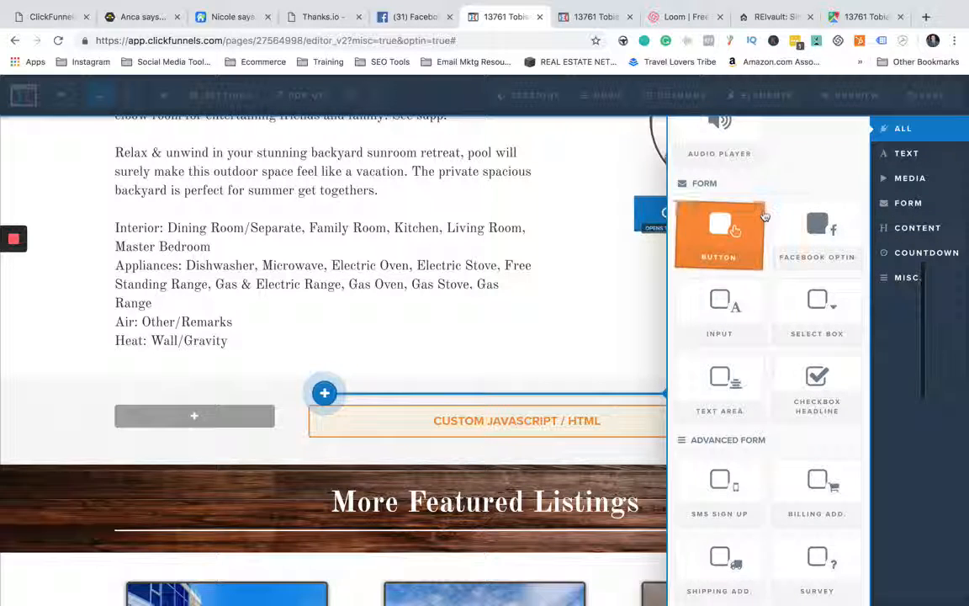
scroll(735, 202, "down", 1)
scroll(734, 202, "down", 4)
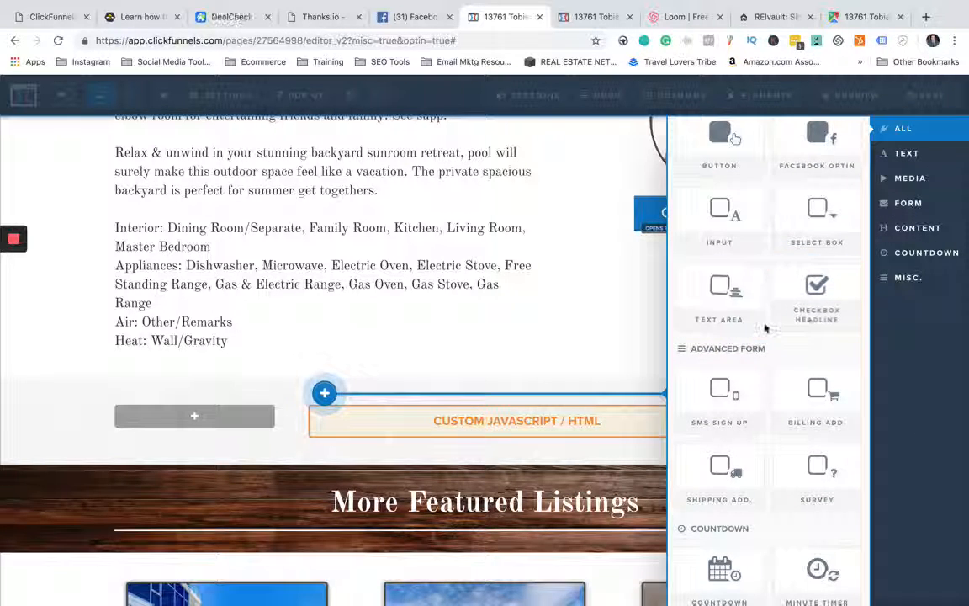
scroll(765, 329, "down", 8)
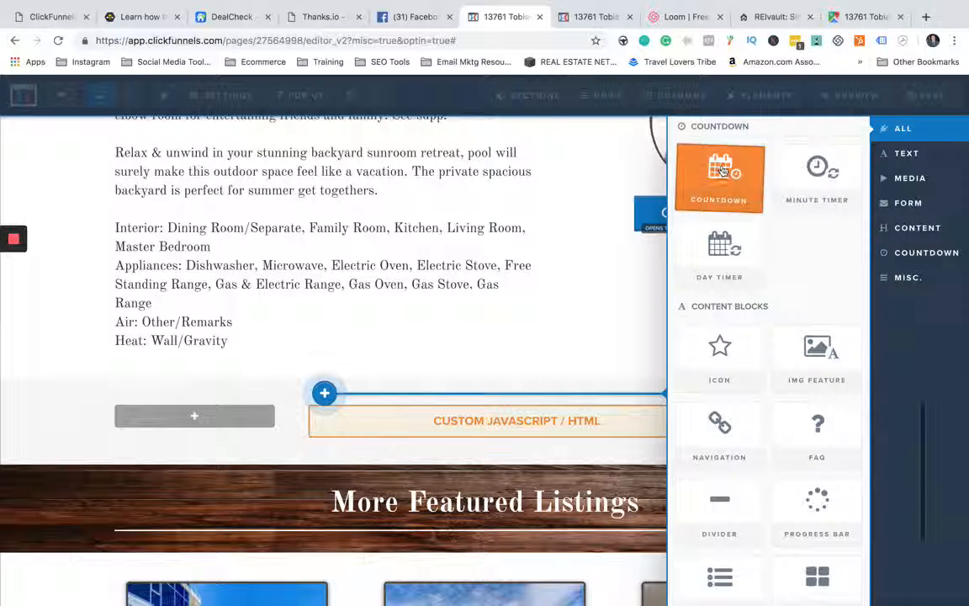
scroll(766, 259, "down", 5)
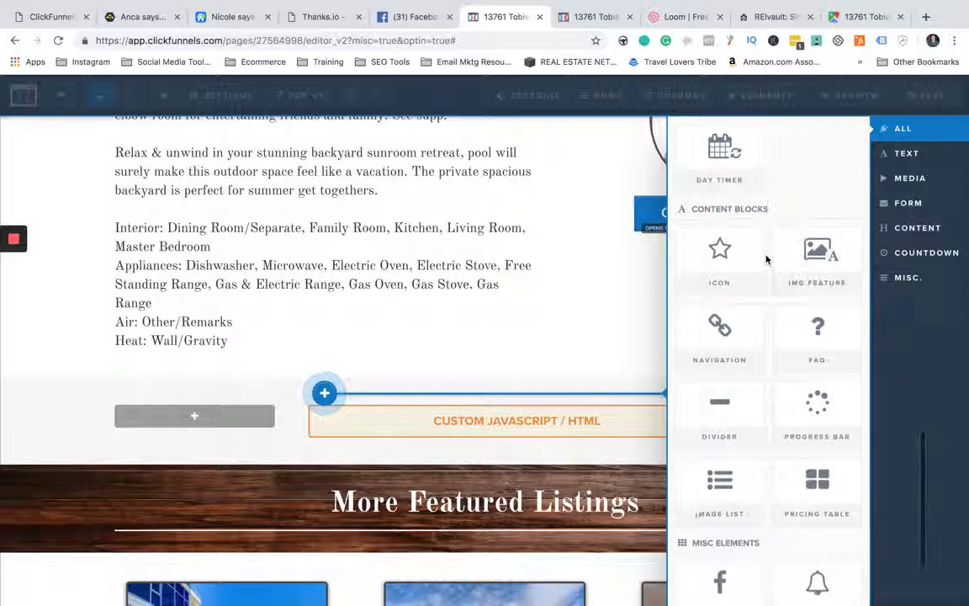
scroll(766, 263, "down", 2)
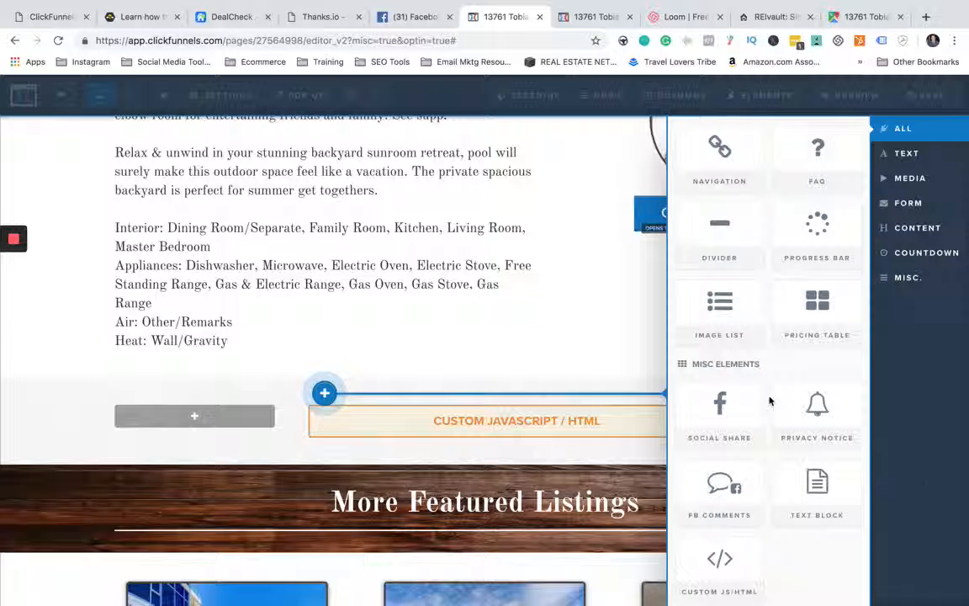
scroll(769, 395, "down", 1)
left_click_drag(724, 467, 515, 325)
- Save the property page and exit the editor to its funnel step overview
scroll(102, 387, "up", 10)
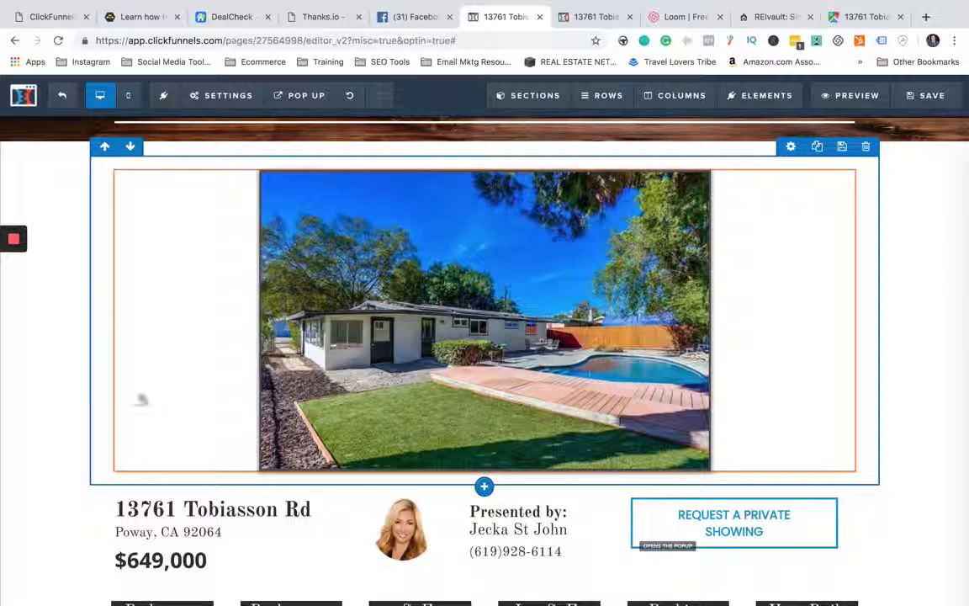
scroll(56, 412, "down", 2)
scroll(57, 412, "down", 1)
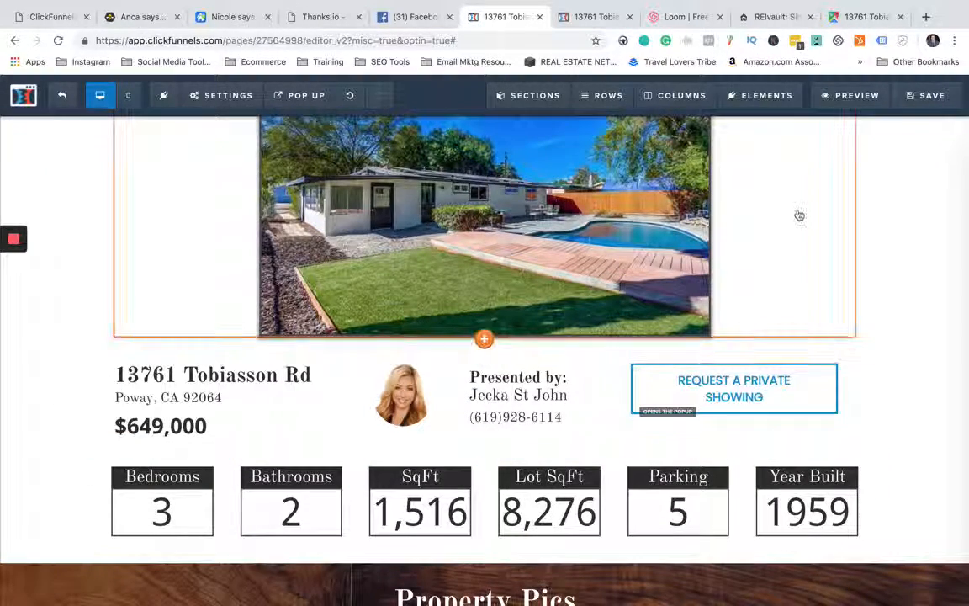
left_click(934, 101)
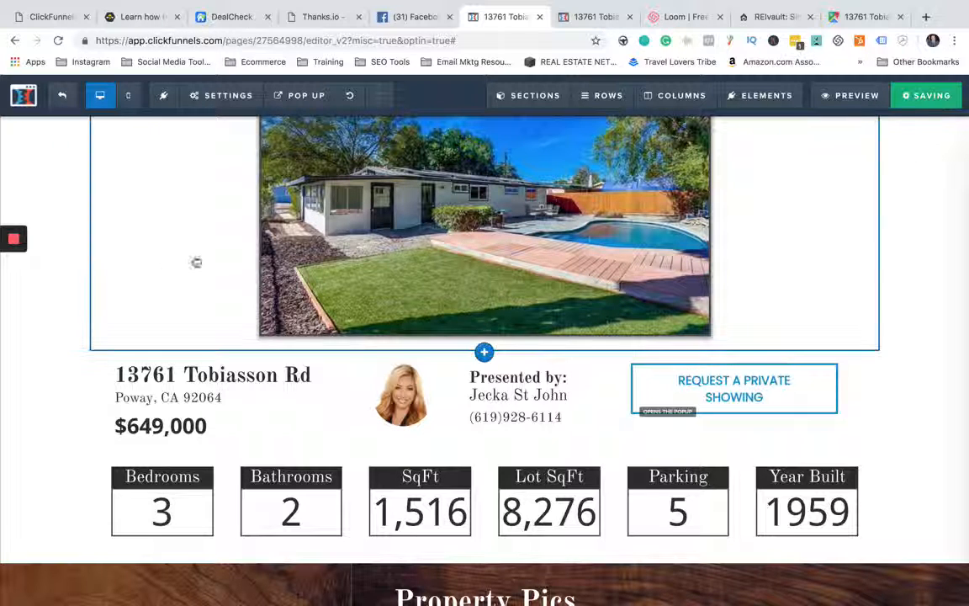
left_click(60, 99)
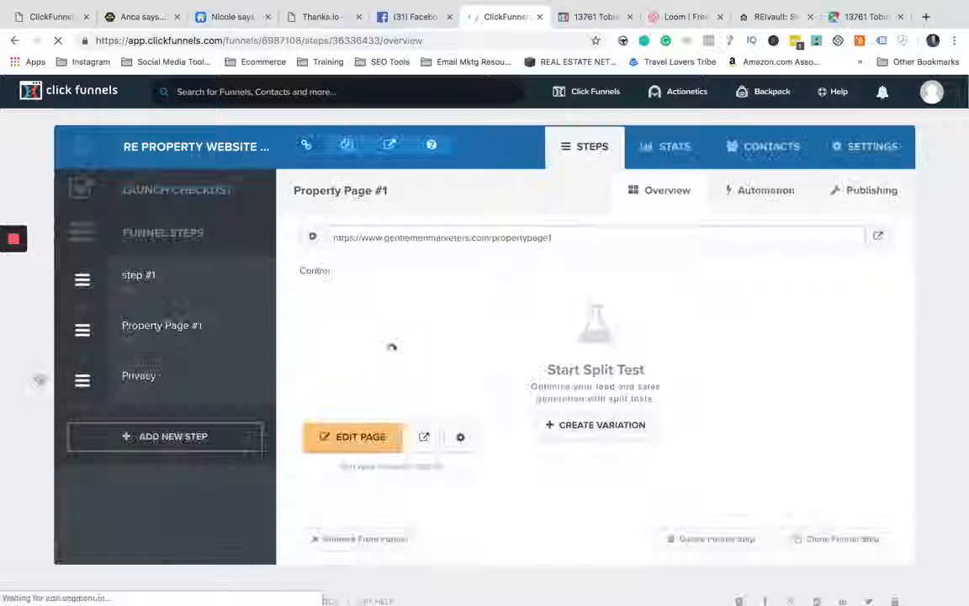